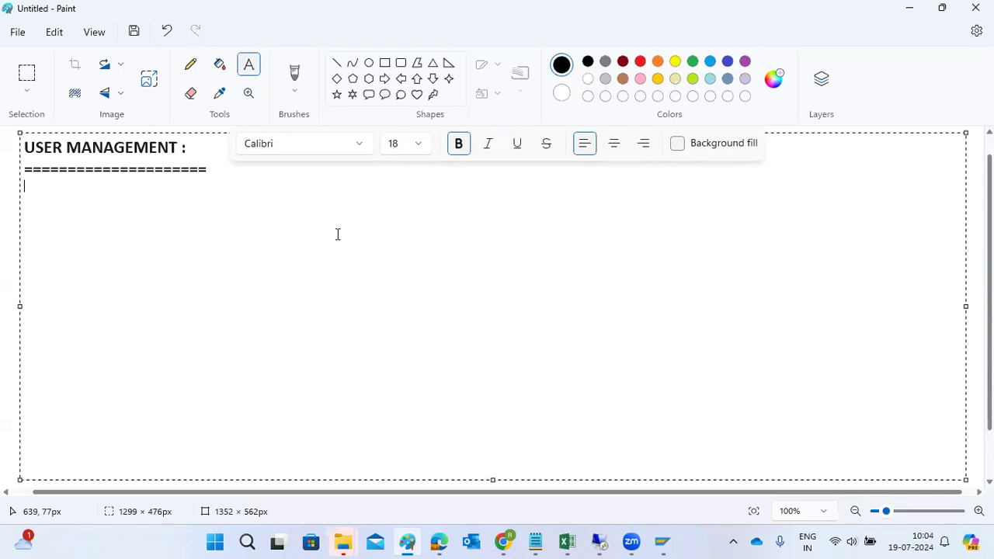
Add the SU01 note: create, lock, unlock, reset users, change user type, role, etc.
type("SU01 - we ")
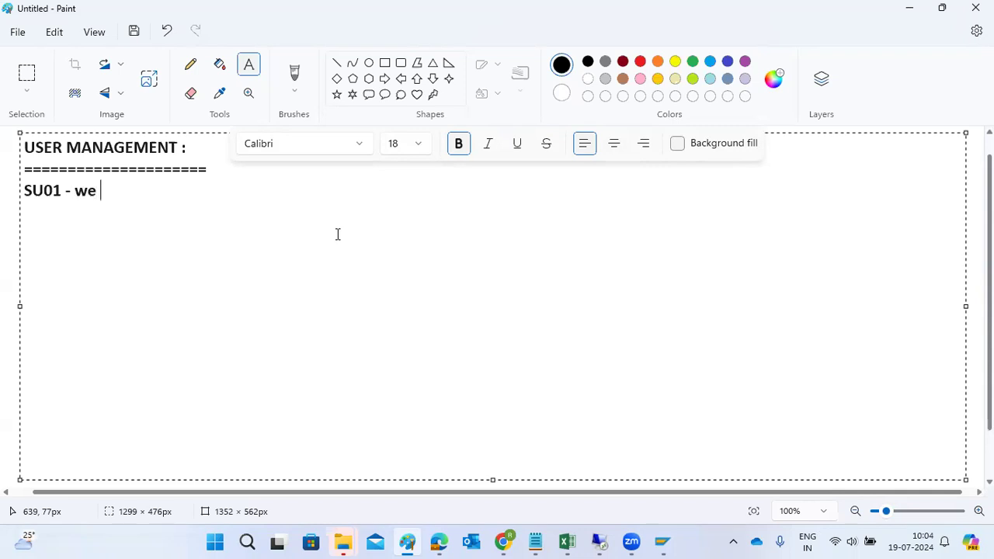
type("can create th")
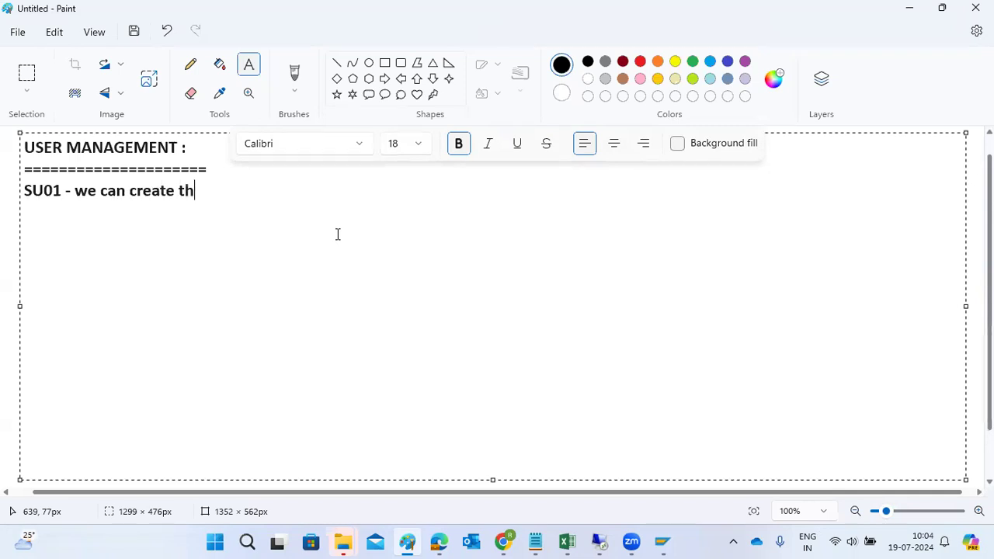
type("e user ")
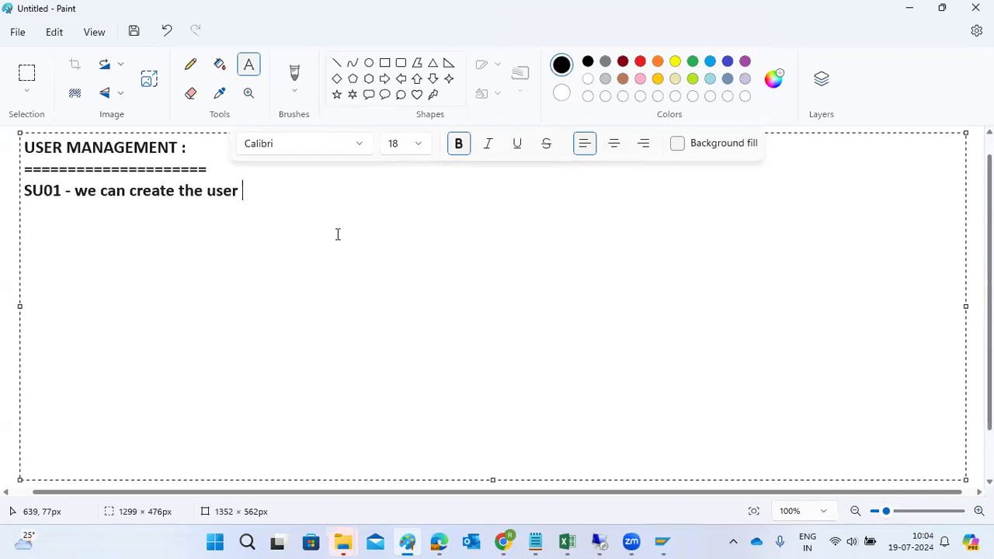
type(",lock ,un")
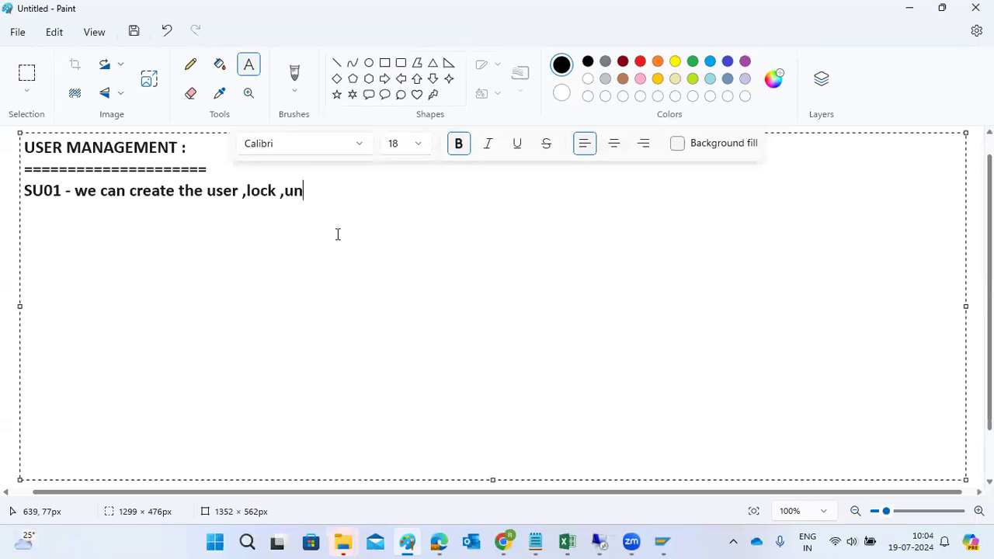
type("lic, reset ")
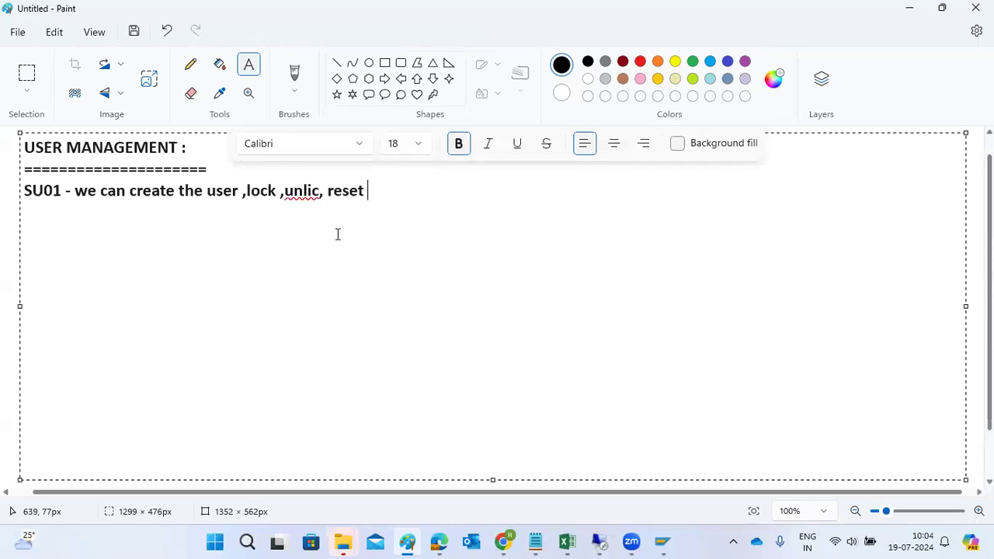
type(",change th")
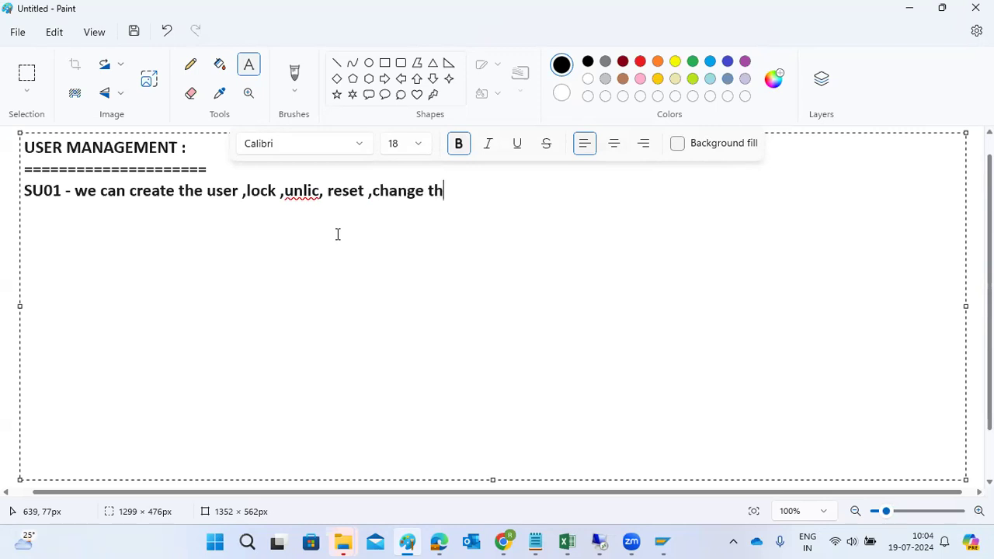
type("e user type ,role,")
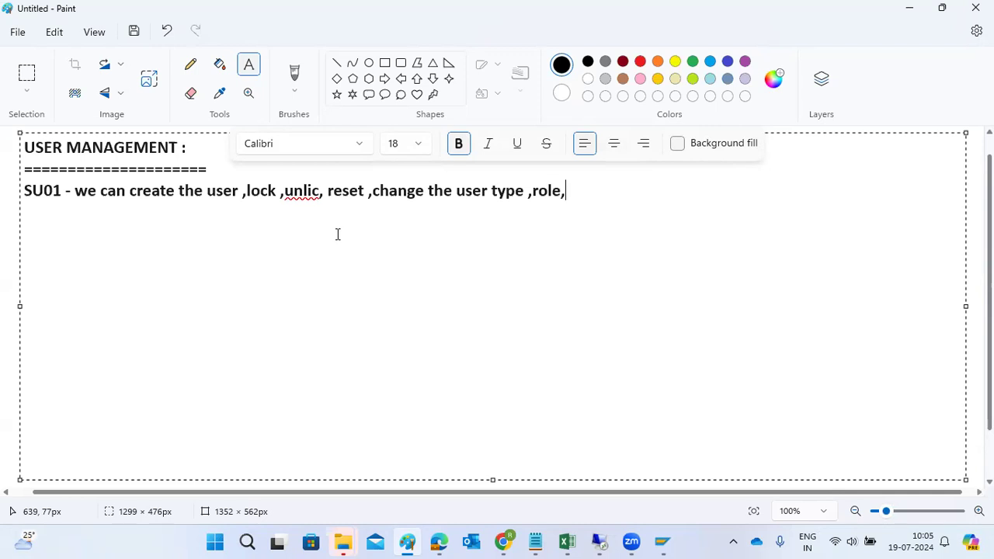
type("etc.........")
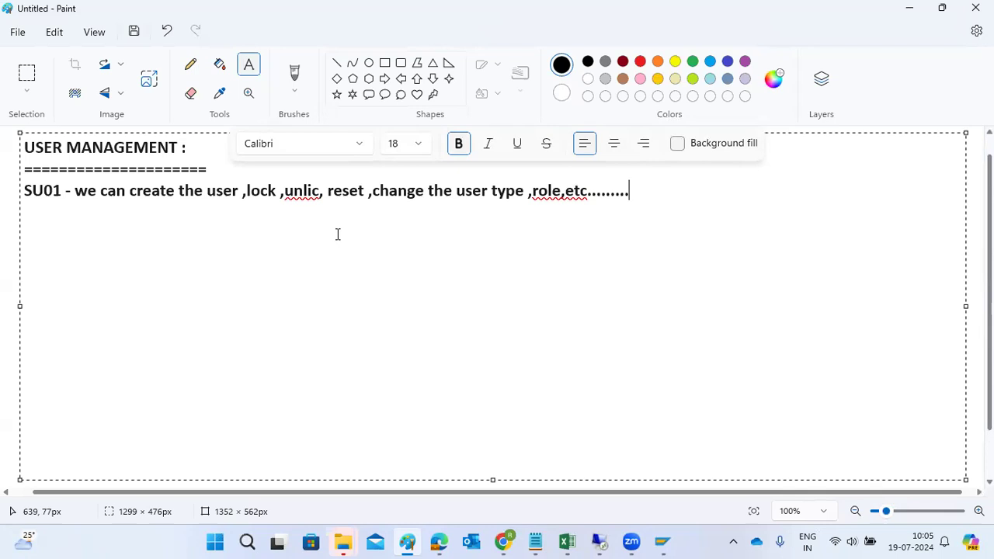
key("Return")
Add the notes 'Su10 -mass users creation' and 'PFCG - role creation' on new lines.
type("Su10 -mass users")
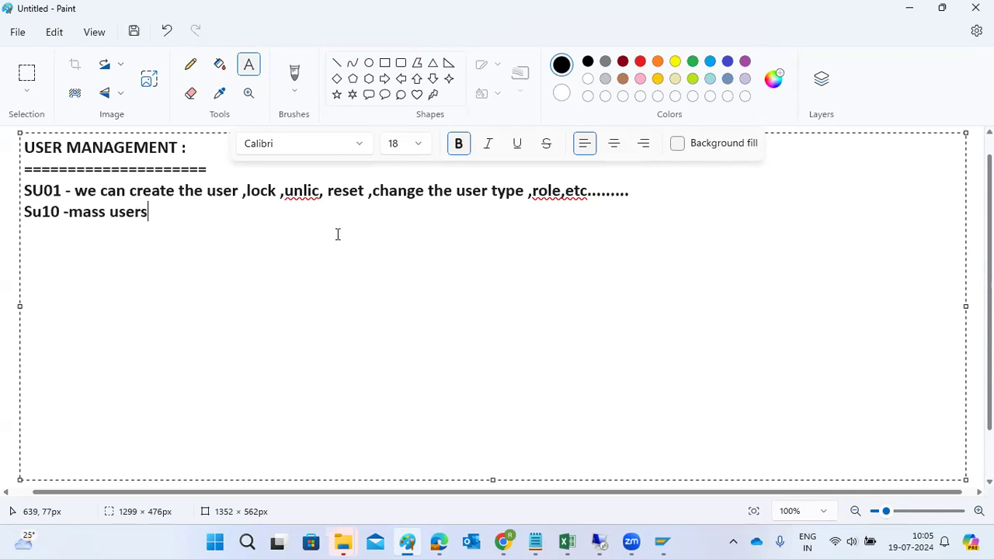
type(" creation")
key("Return")
type("PFCG ")
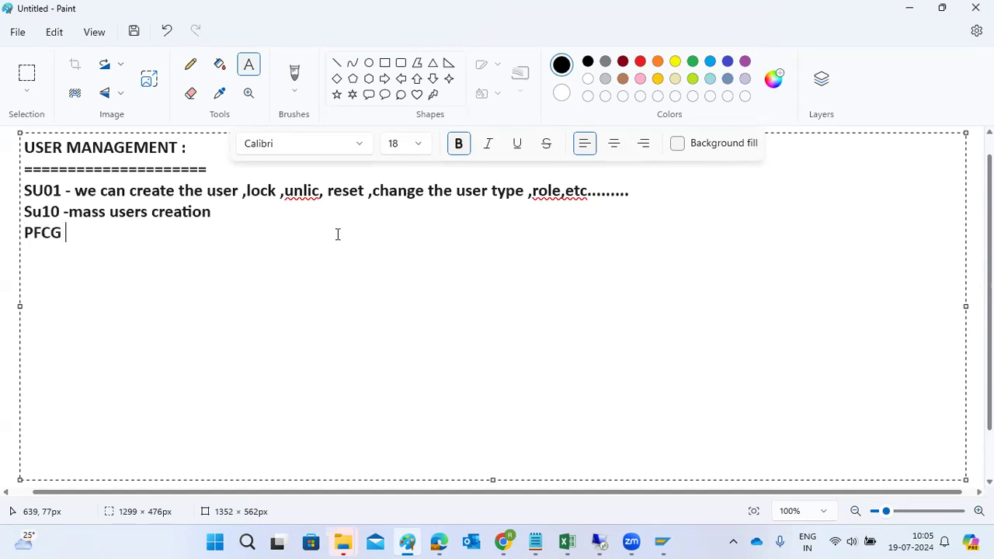
type("- role cre")
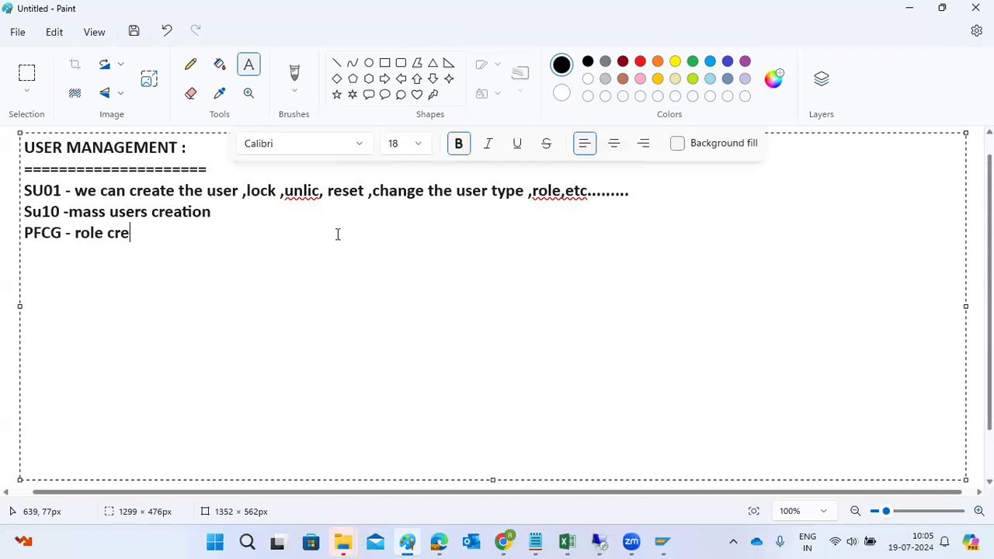
type("ation")
key("Return")
key("Return")
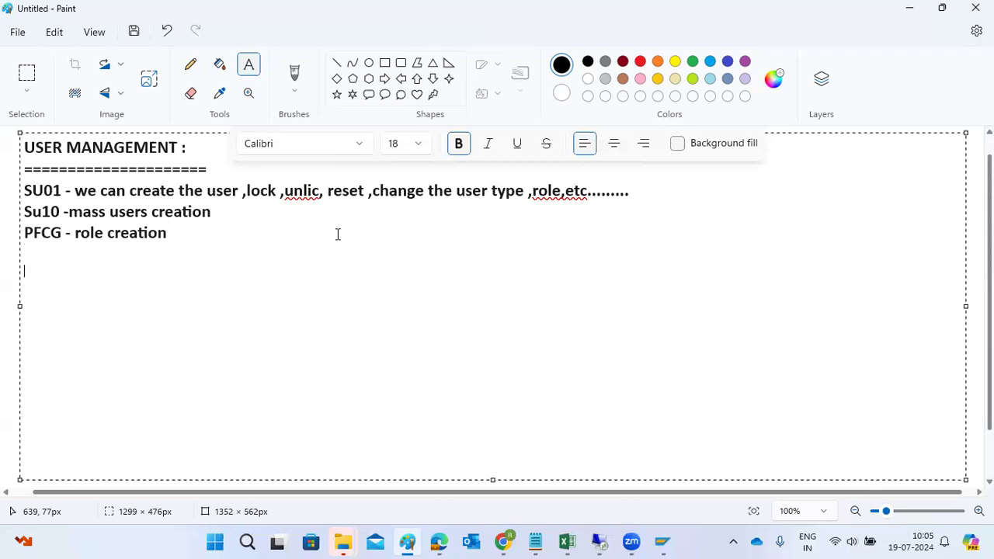
left_click(605, 538)
Run SU01 and try creating a new user ID, which turns out to already exist.
type("su01")
key("Return")
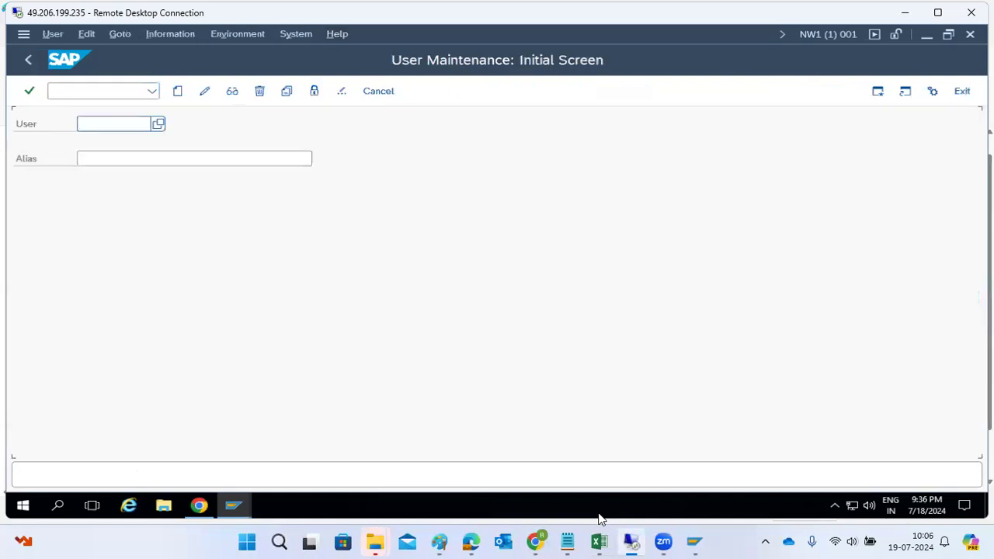
type("basis")
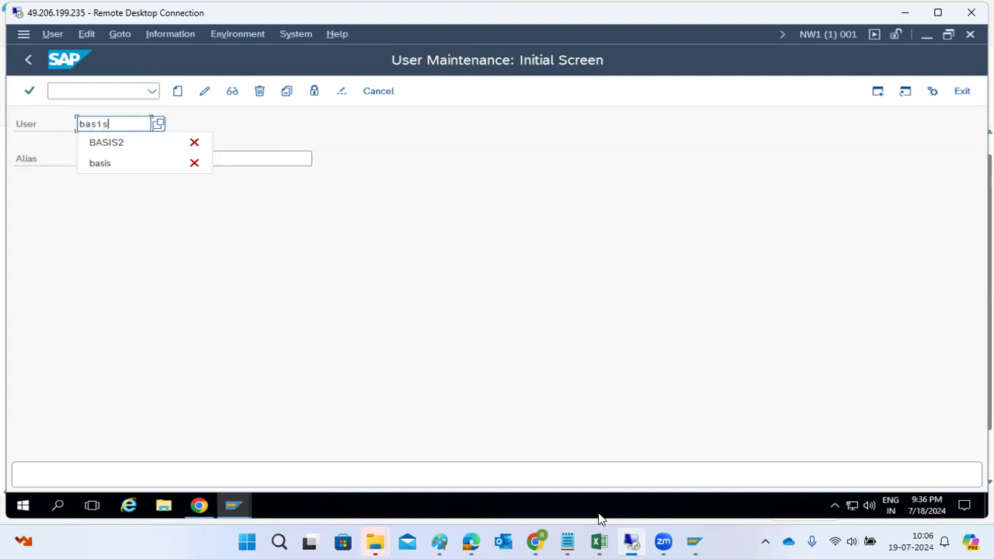
key("ctrl+a")
type("ravi")
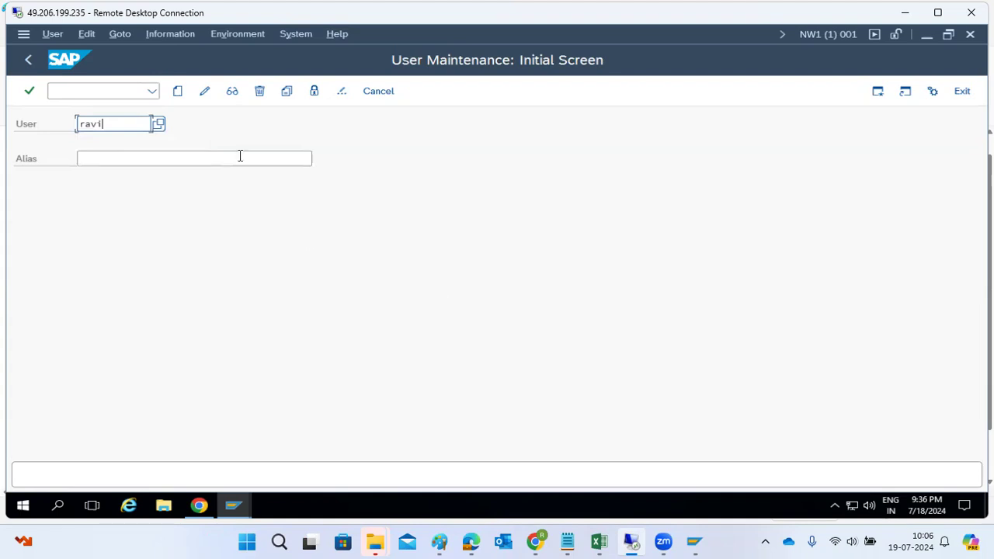
left_click(175, 94)
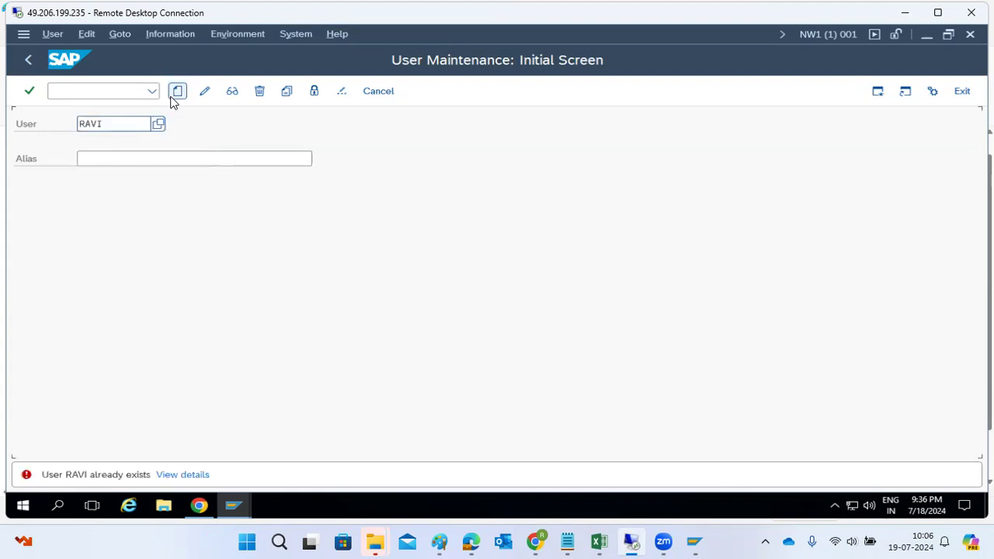
left_click(128, 124)
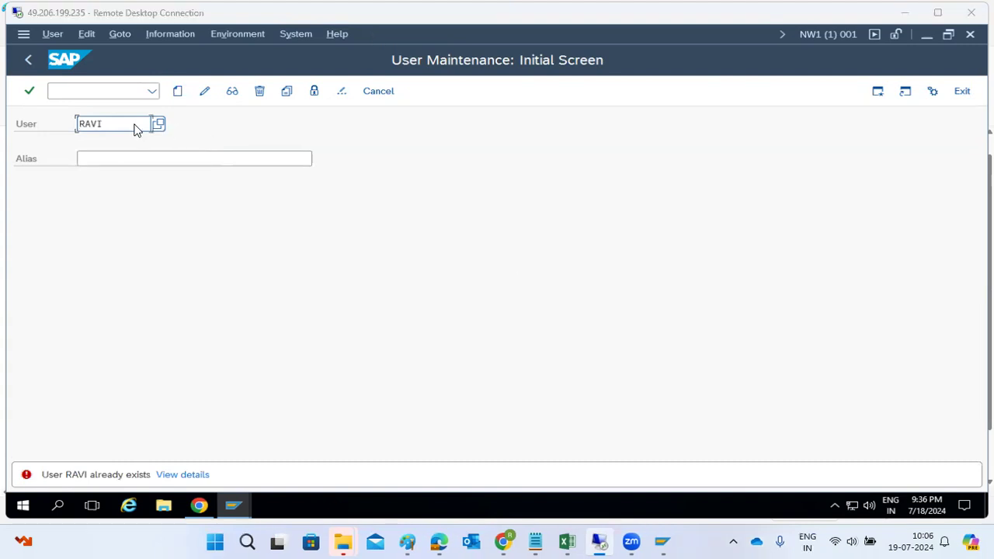
left_click(129, 124)
Create the amended user ID with title Mr., last name 'SAp' and first name 'AP'.
type("1")
left_click(176, 94)
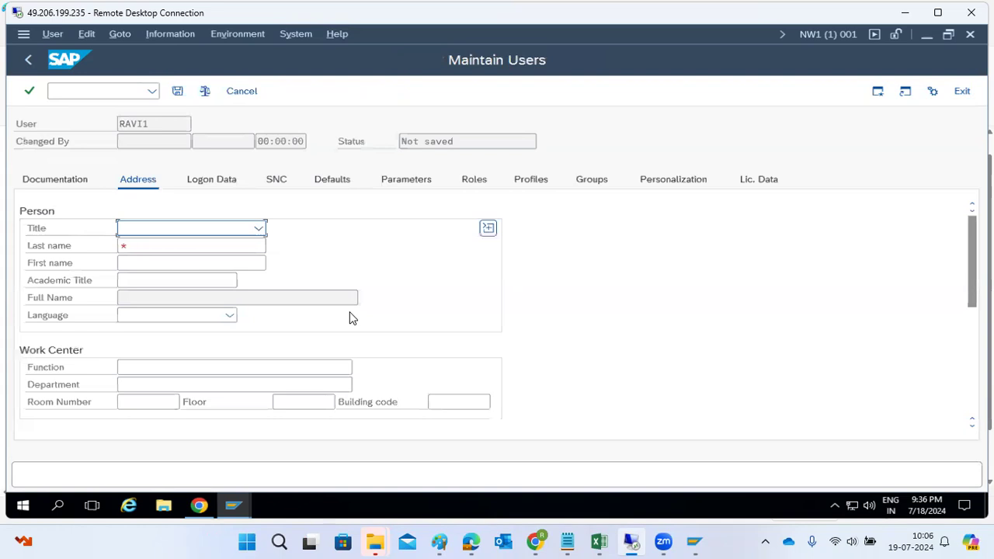
left_click(258, 228)
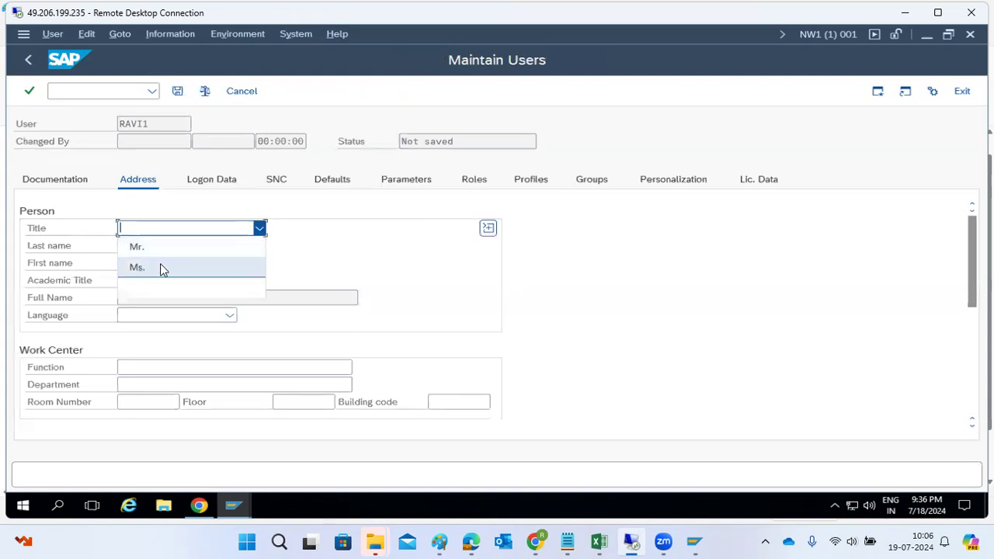
left_click(133, 247)
left_click(136, 254)
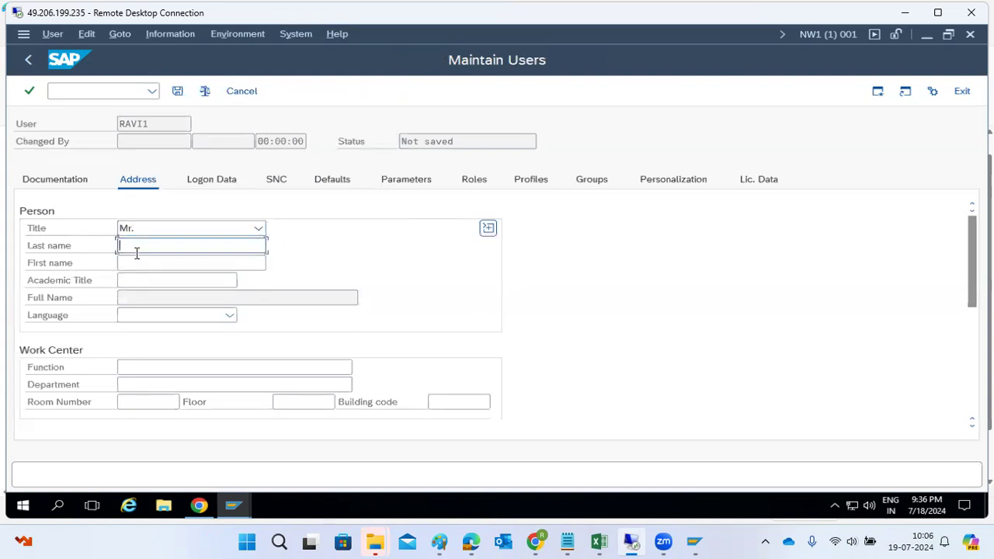
type("SAp")
key("Tab")
type("AP")
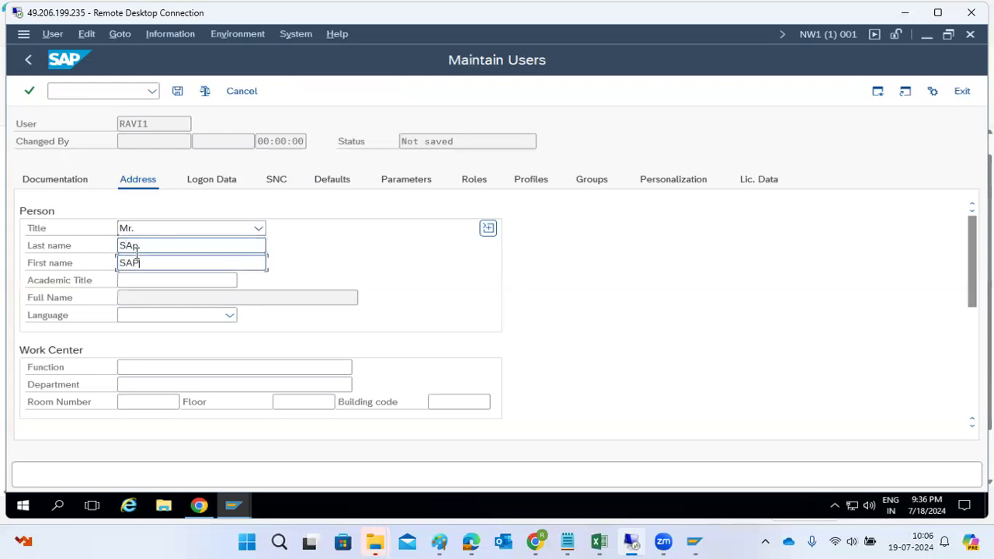
Show the Logon Data tab's list of available user types.
scroll(160, 335, "down", 5)
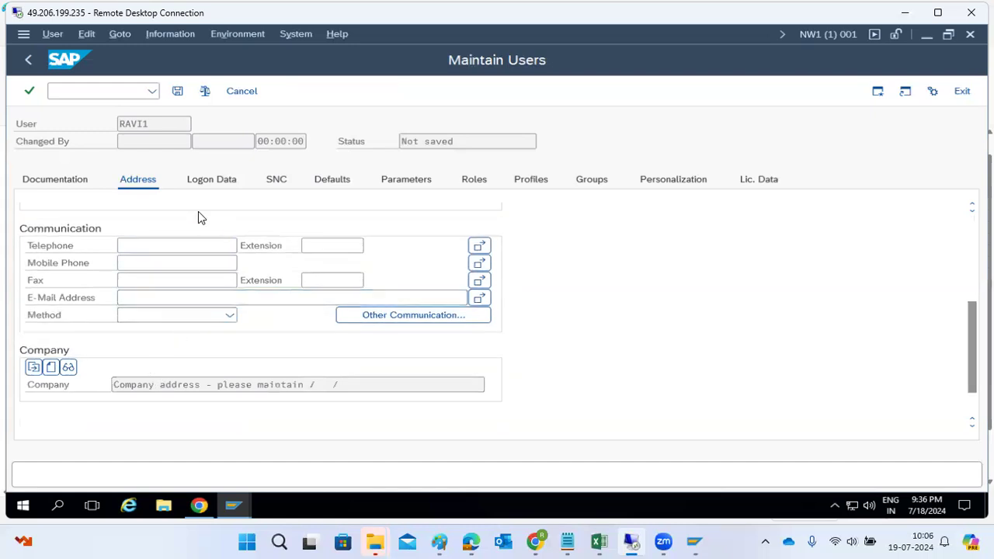
left_click(206, 183)
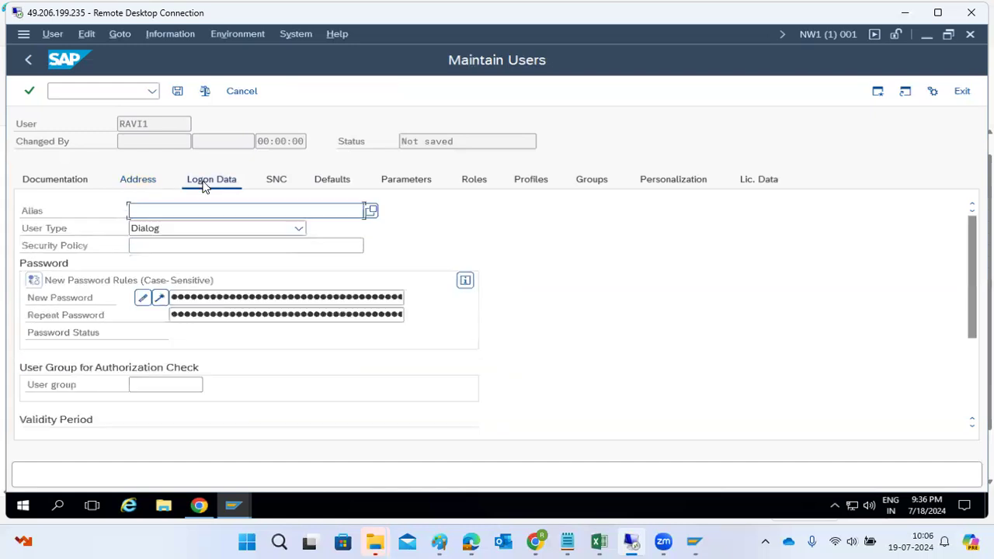
left_click(213, 229)
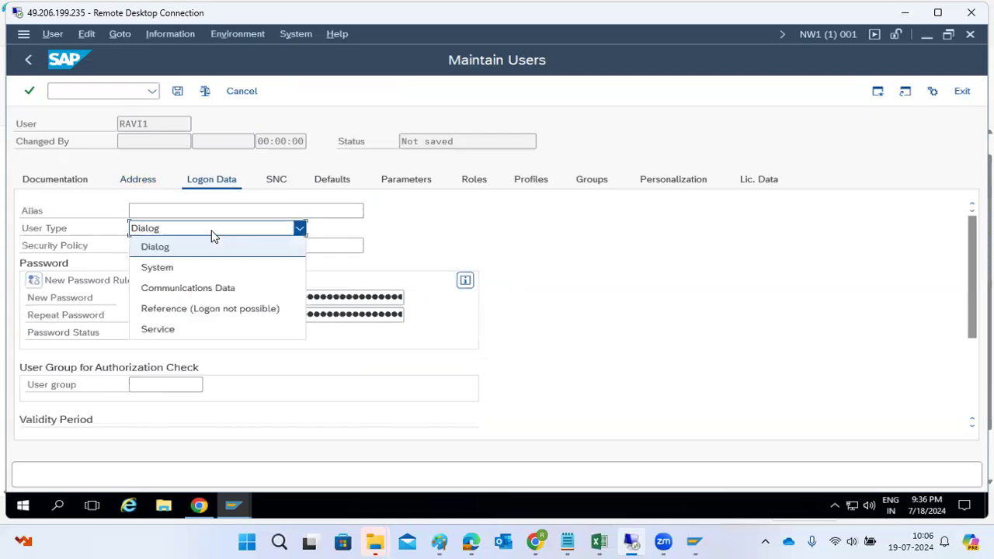
left_click(439, 541)
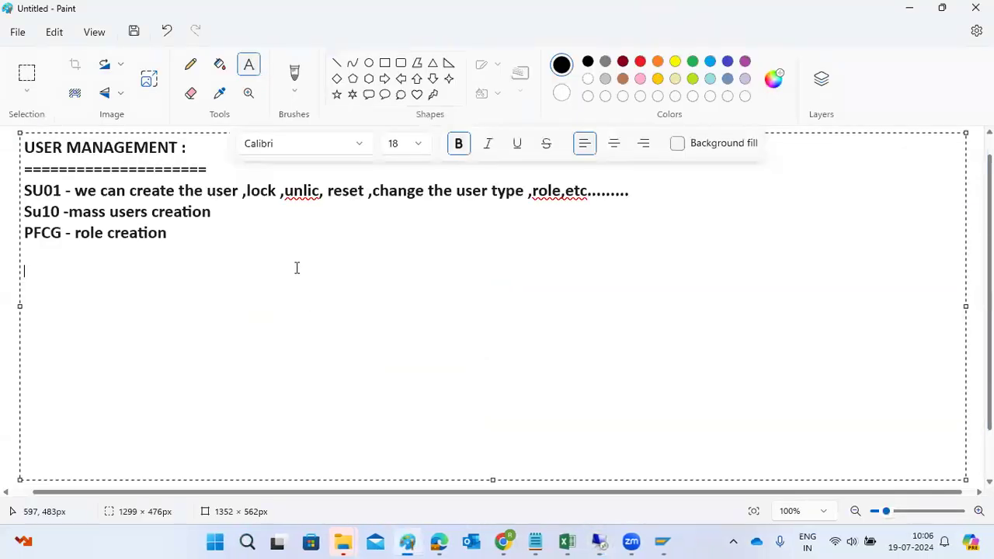
Write 'Types of users :' with a numbered list: Dialog, System, Communication, Service, Reference User.
type("Types of users :")
key("Return")
key("Return")
type("1")
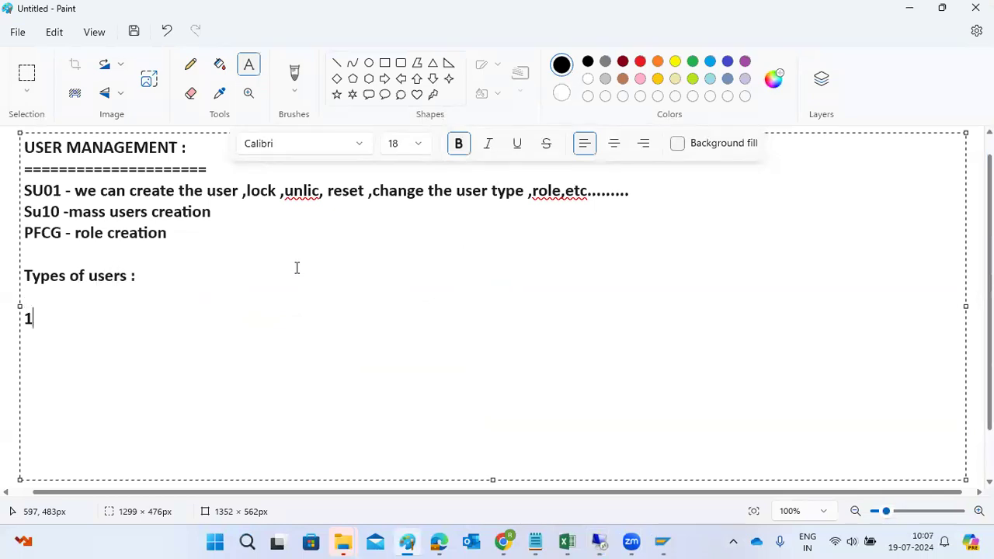
type(")")
type("Dialog user")
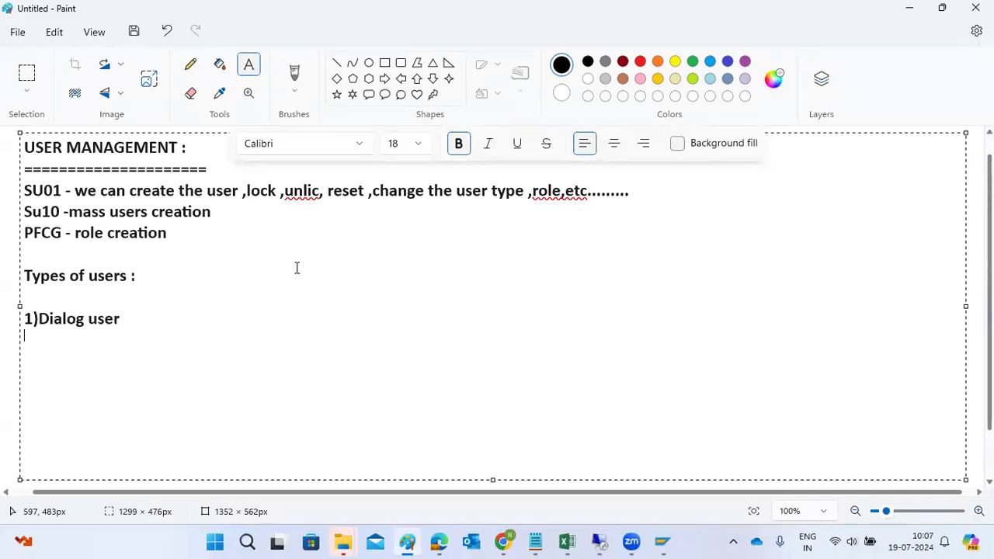
key("Return")
type("2)System user")
key("Return")
type("3")
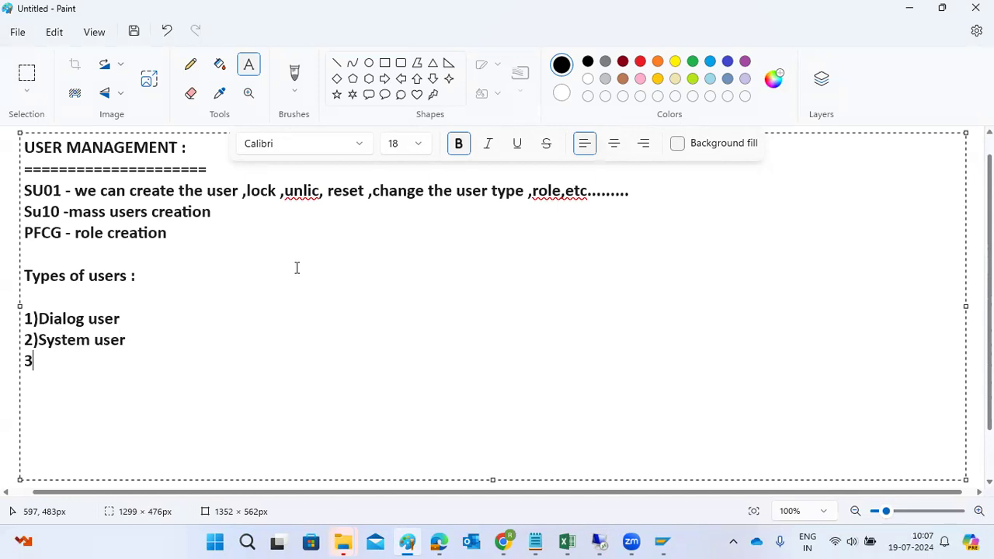
type(")Communica")
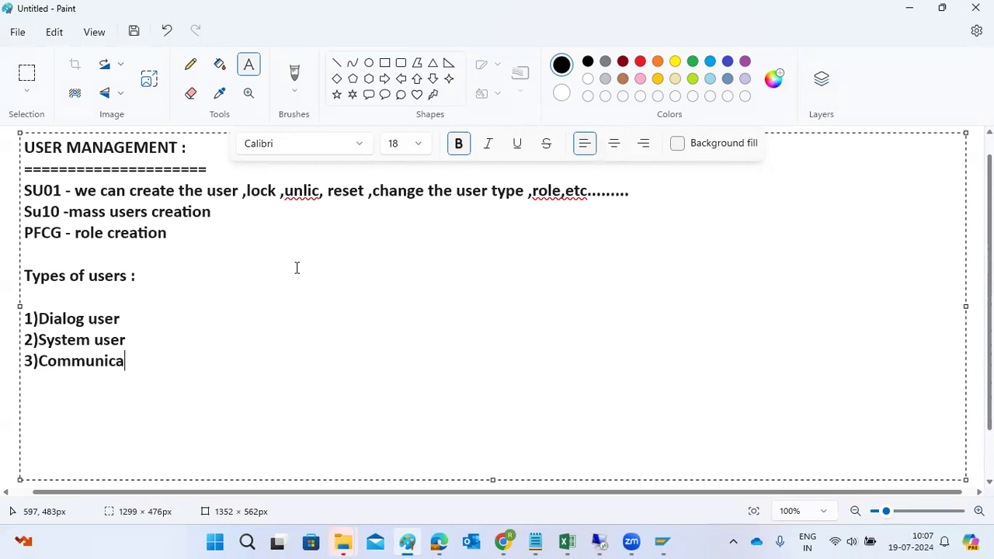
type("tion User")
key("Return")
type("4)")
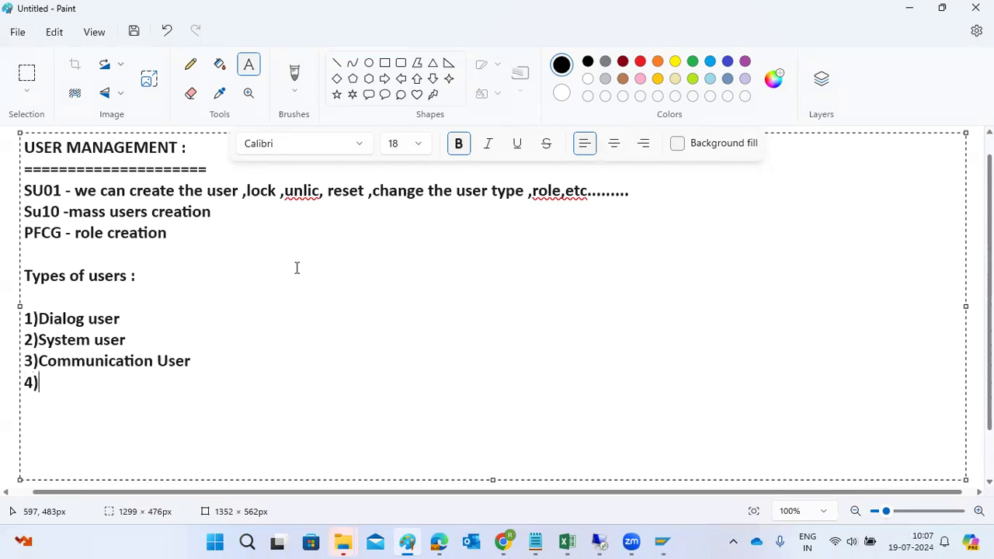
type("Service user")
key("Return")
type("5)Reference User")
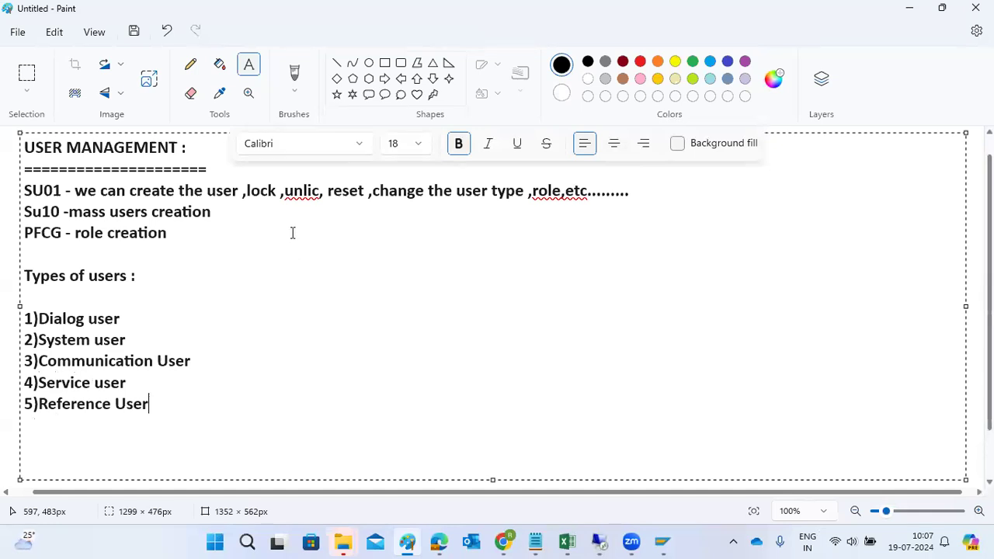
Describe Dialog user as ': we human users' and System user as ': BTC jobs..'.
left_click(209, 313)
type(":")
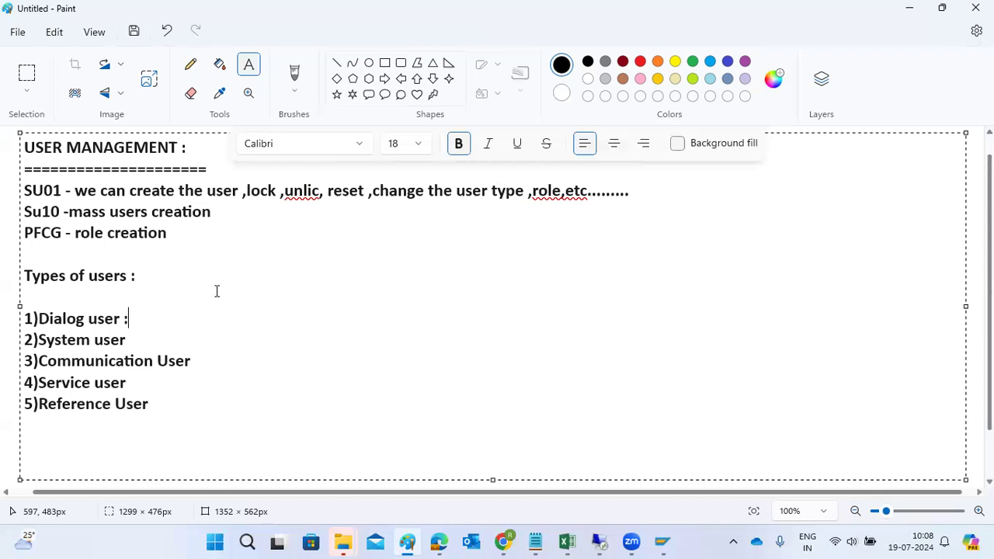
type("we human users")
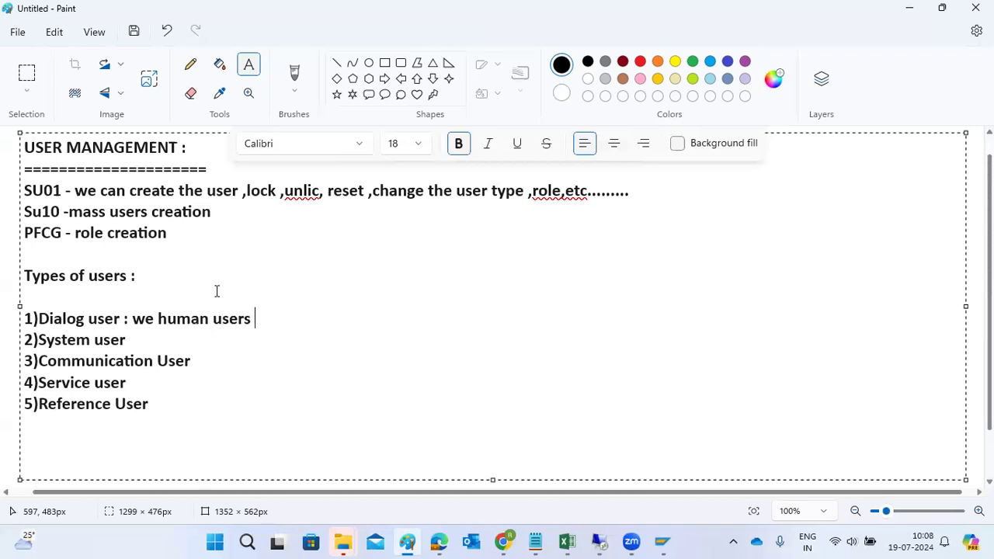
key("Down")
type(":")
type("BTC jobs")
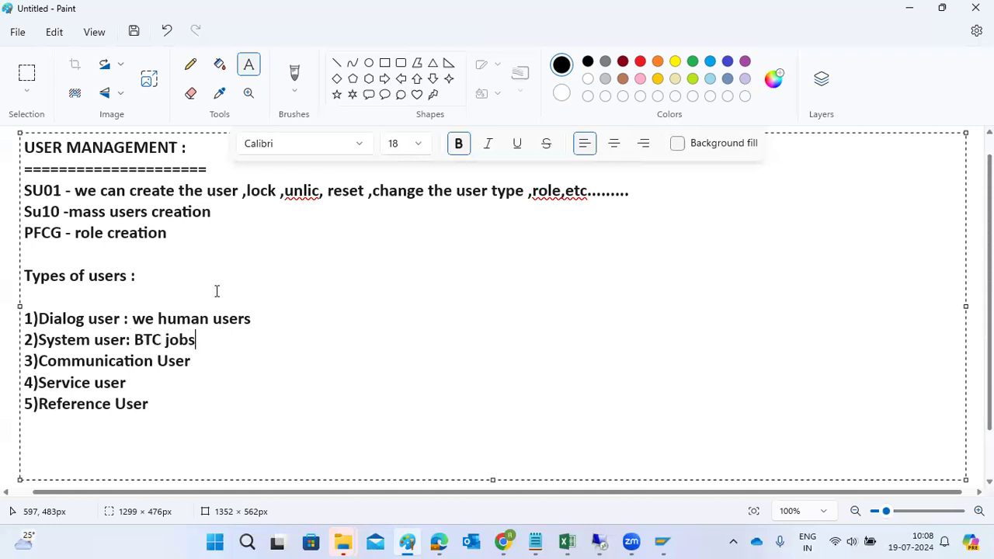
type("..")
Append ':external RFC calls..' to Communication User and a colon to Service user.
key("Down")
type(":ex")
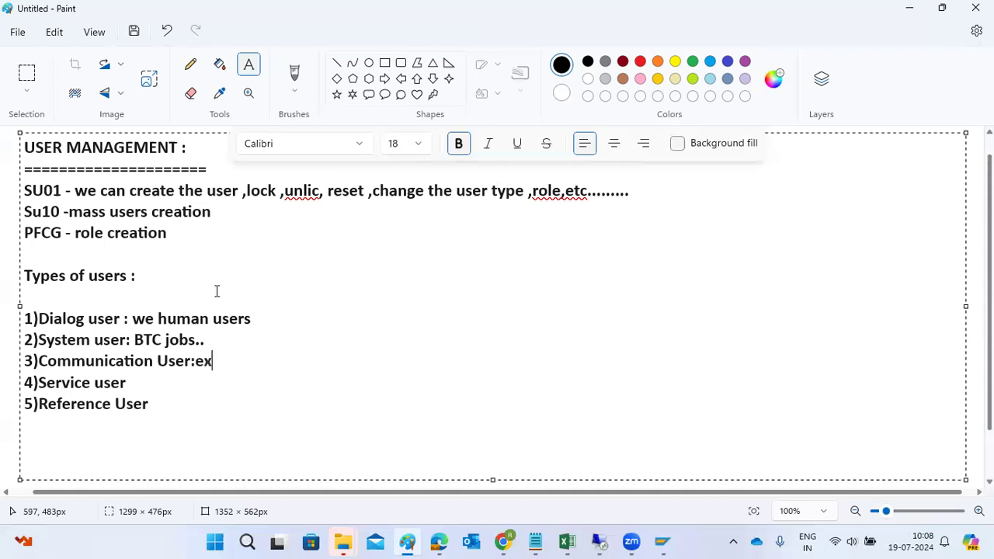
type("ternal RF")
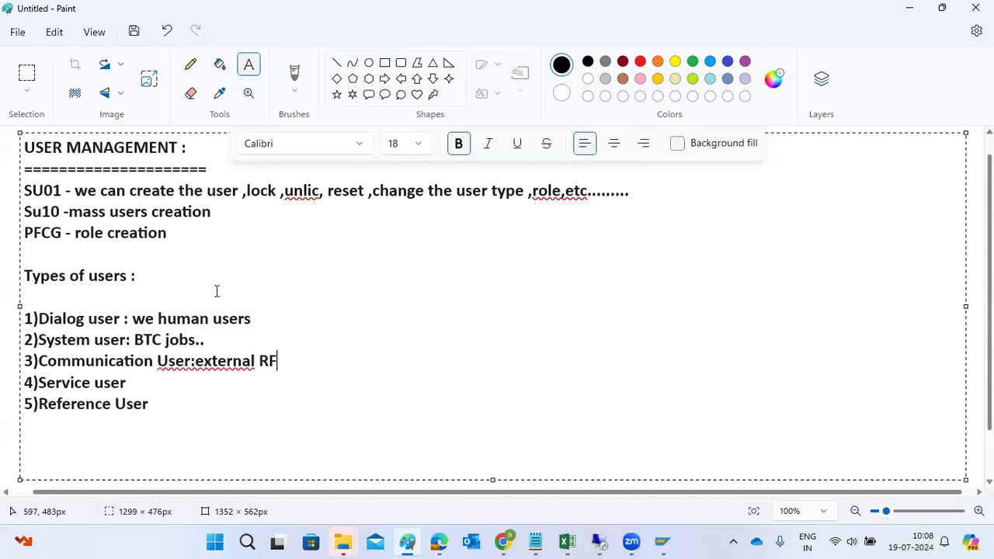
type("C calls..")
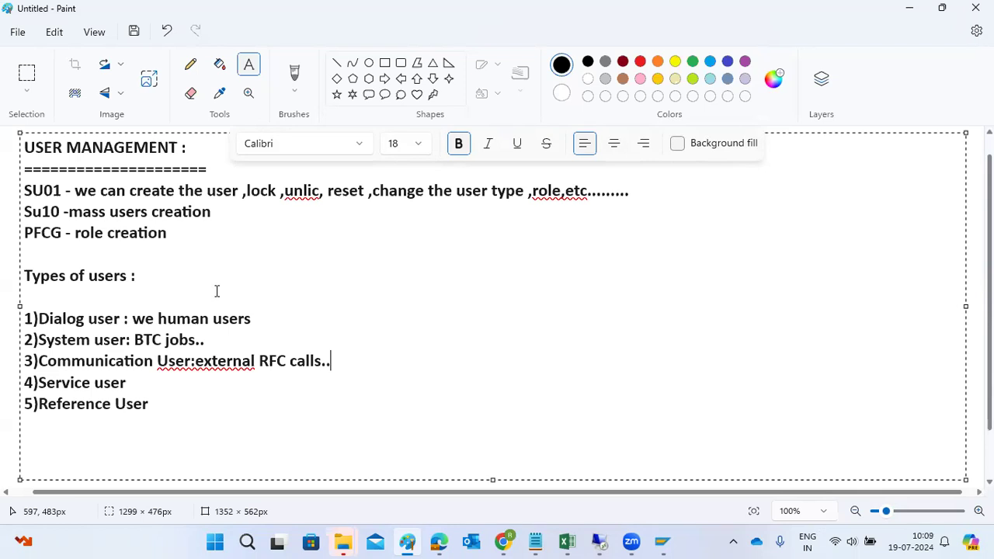
key("Down")
type(":")
Highlight the user type lines while explaining and add a colon after Reference User.
left_click_drag(74, 383, 195, 361)
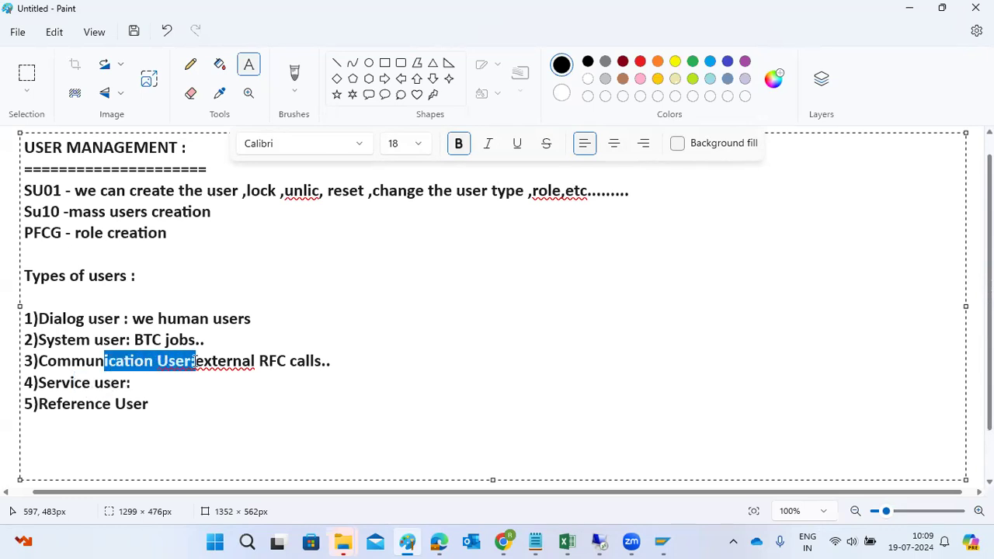
left_click_drag(135, 341, 220, 343)
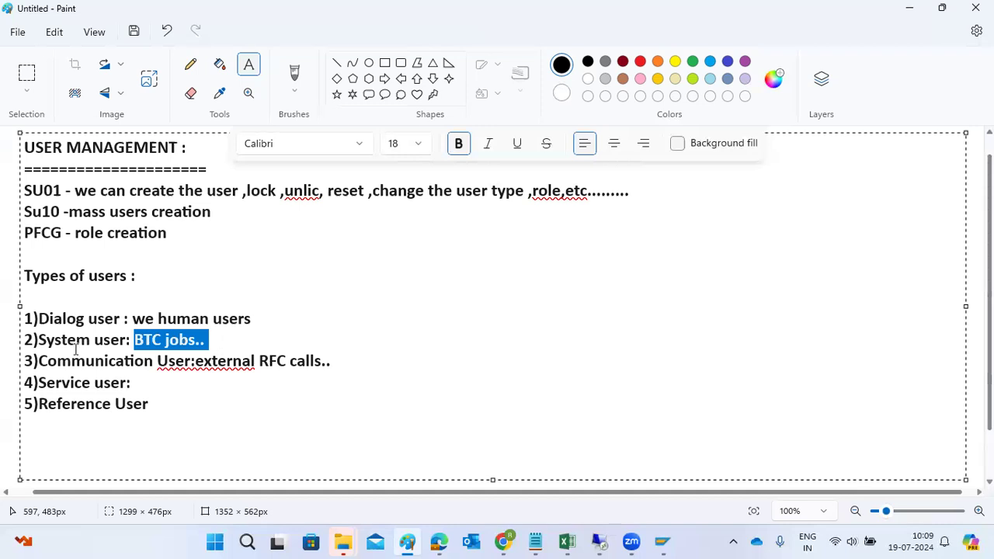
left_click_drag(77, 346, 127, 349)
left_click(173, 408)
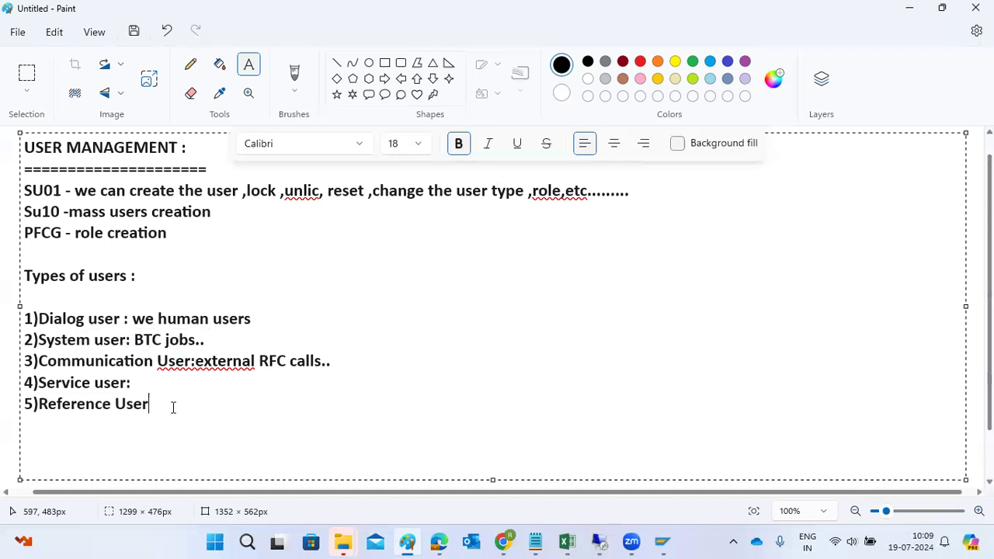
type(":")
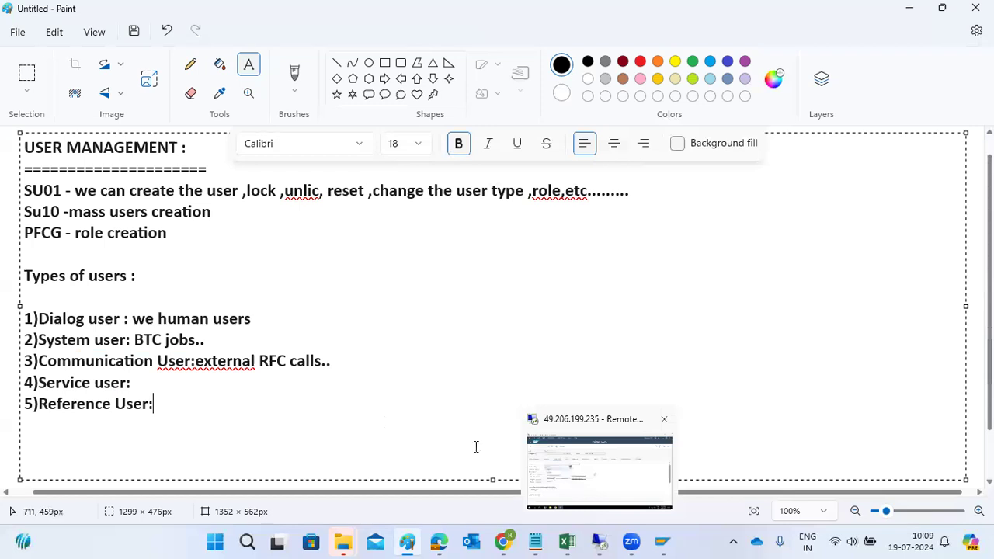
left_click_drag(90, 382, 139, 386)
left_click(139, 386)
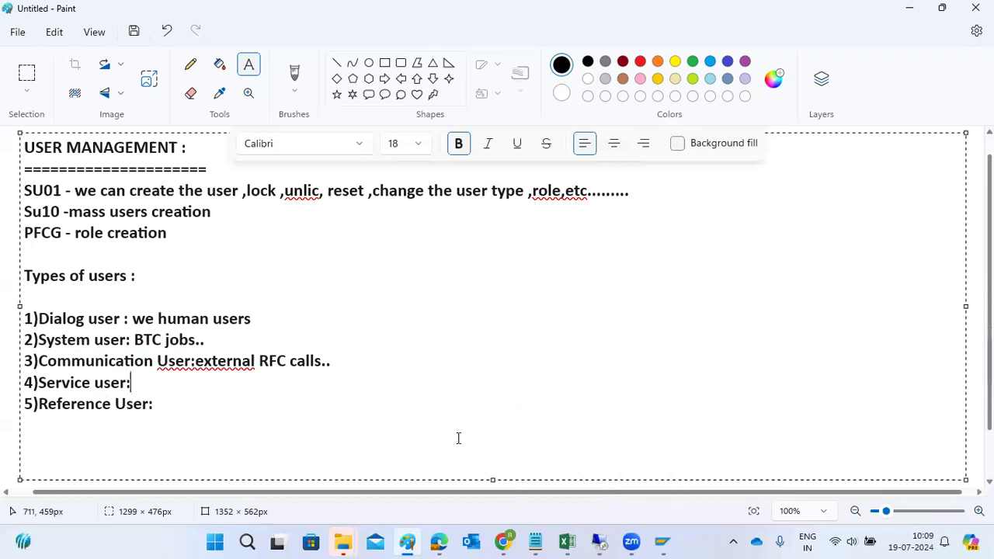
left_click(605, 541)
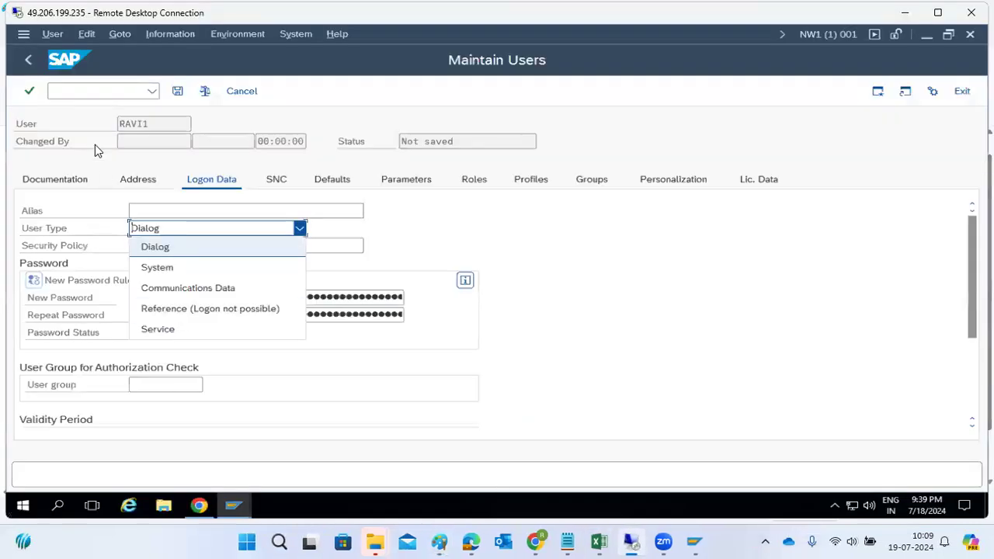
Discard the unsaved new user without saving.
left_click(94, 145)
left_click(25, 64)
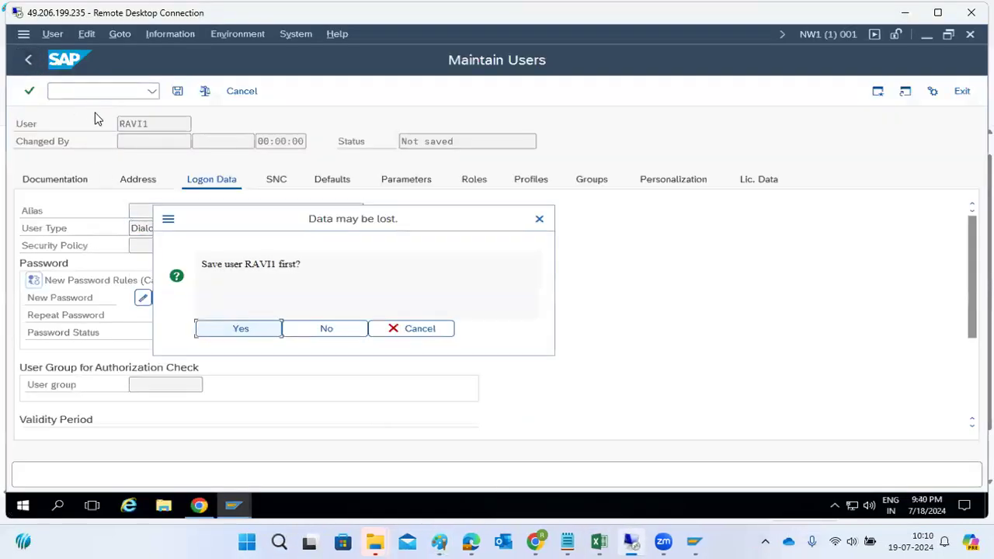
left_click(302, 335)
Display existing user 'basis', confirm its user type is Service, and return to SU01's start screen.
left_click(113, 128)
key("BackSpace")
key("BackSpace")
key("BackSpace")
key("BackSpace")
key("BackSpace")
type("basis")
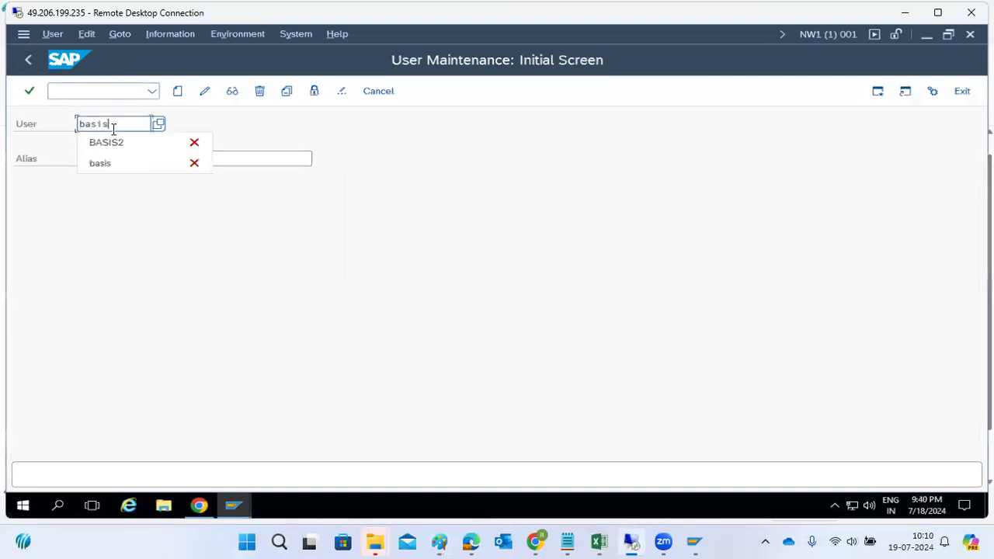
left_click(235, 93)
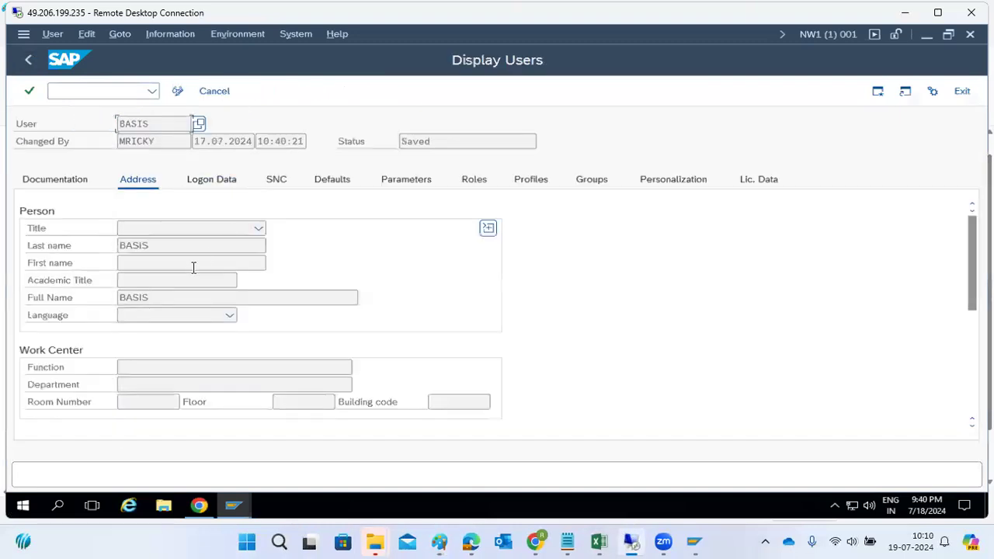
left_click(194, 180)
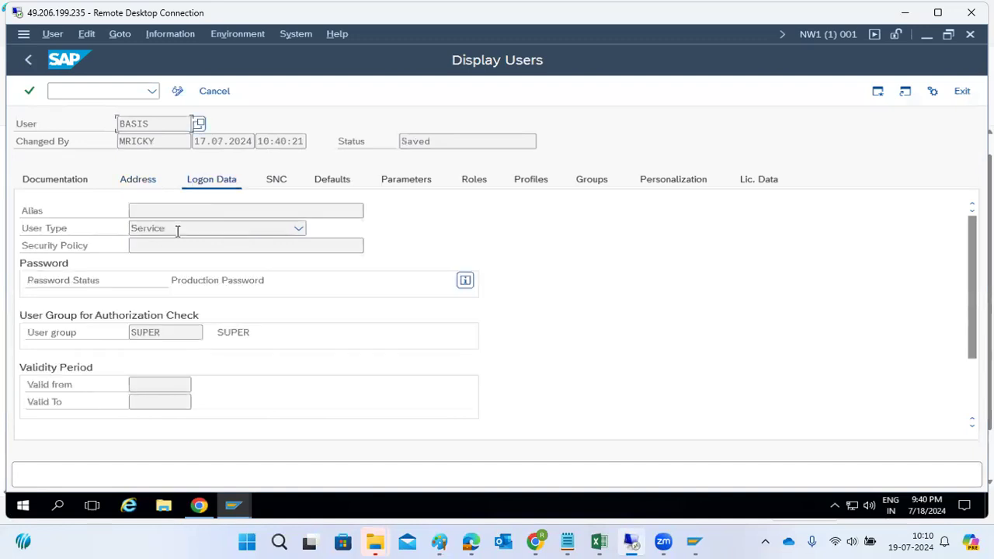
left_click(181, 230)
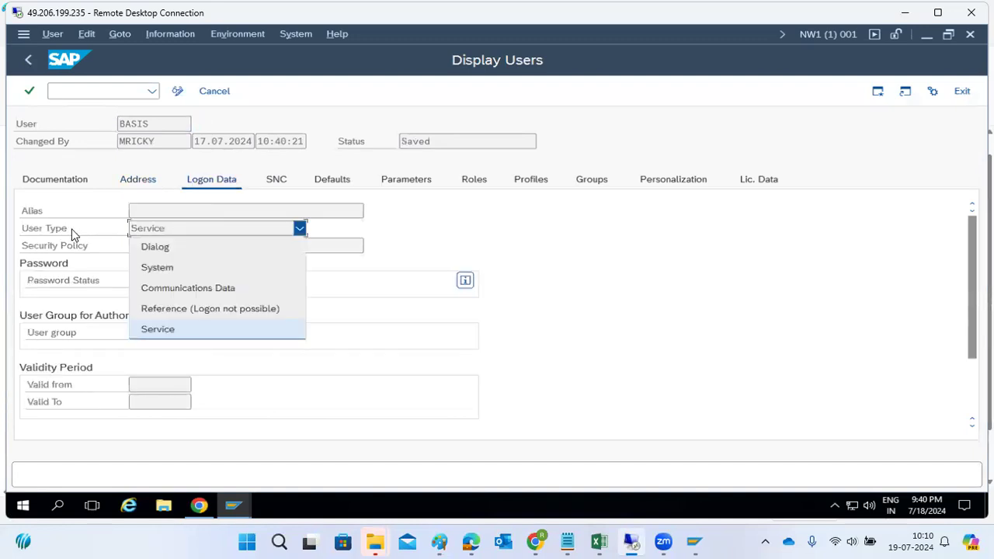
left_click(187, 329)
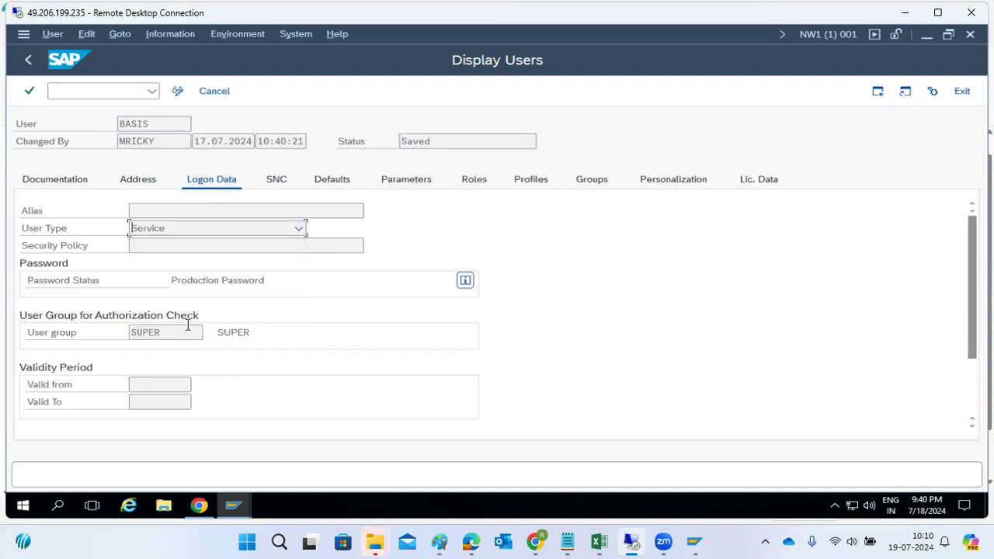
left_click(154, 122)
left_click_drag(154, 122, 94, 124)
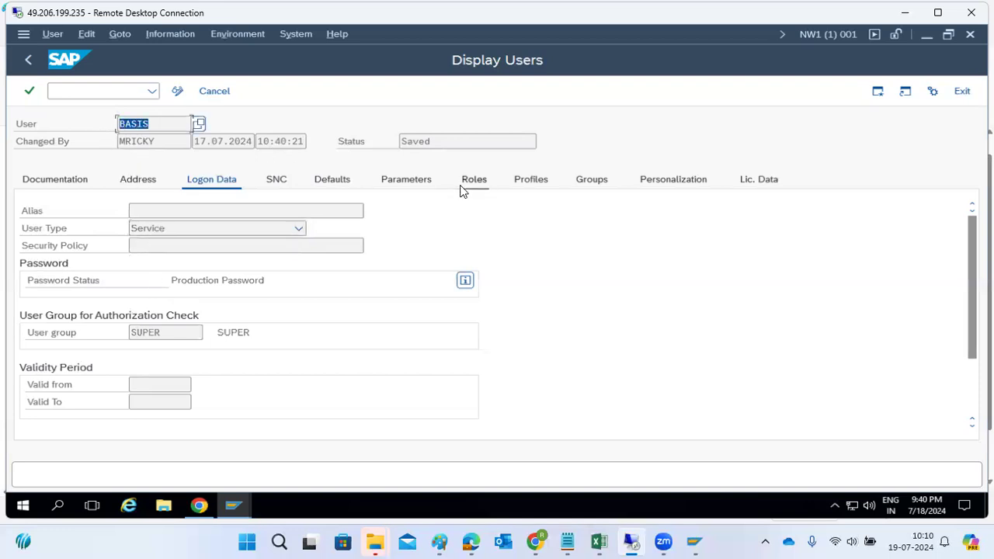
left_click(22, 63)
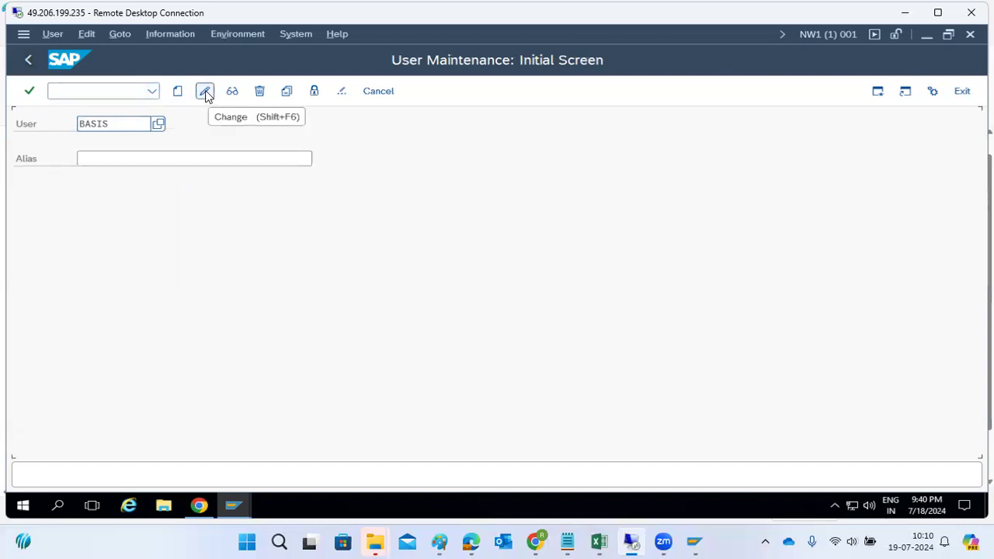
Replace the User field with another new user ID and start creating that user.
left_click(117, 124)
double_click(118, 124)
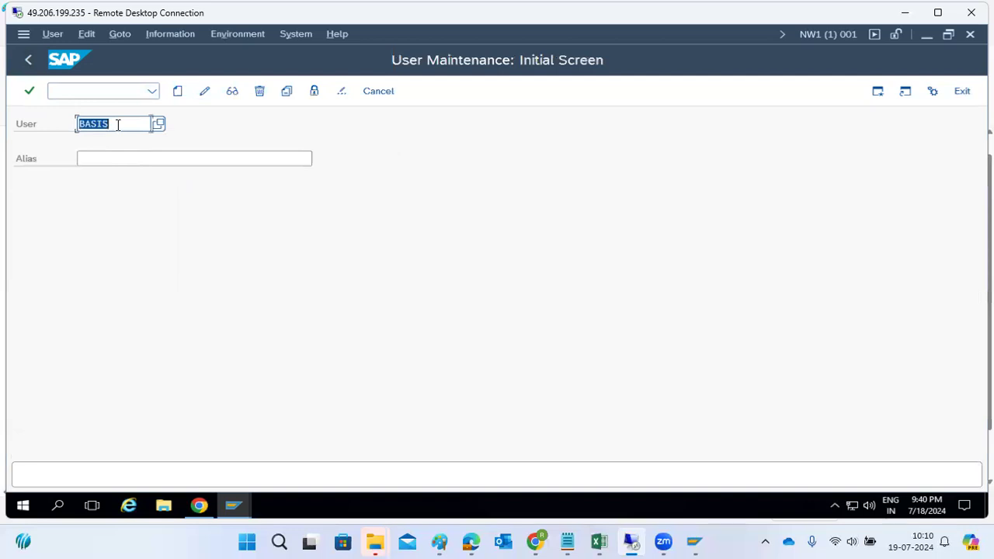
key("BackSpace")
type("ravi1")
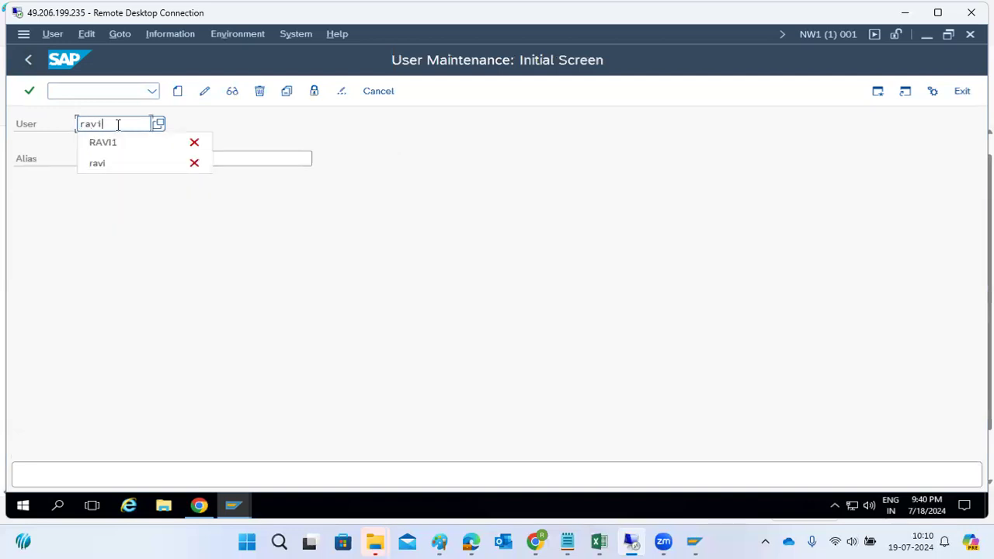
left_click(176, 92)
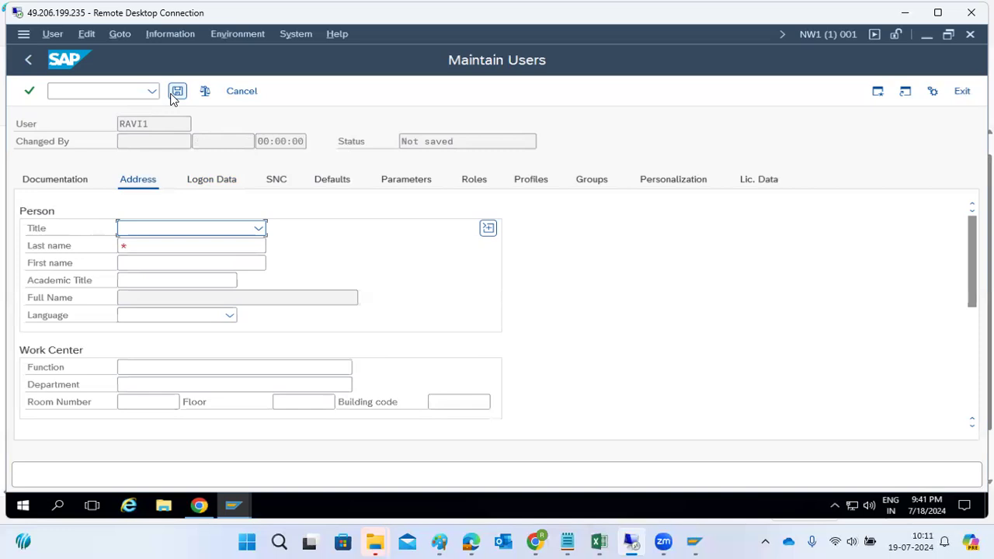
Give the new user the title Ms. and the last name 'SAp'.
left_click(195, 227)
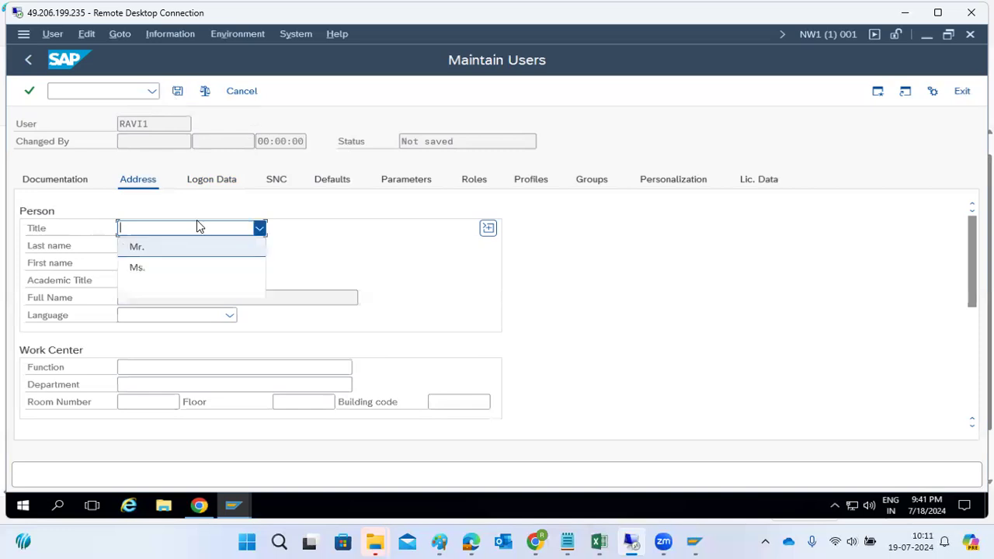
left_click(168, 267)
left_click(161, 246)
type("SA")
left_click(160, 267)
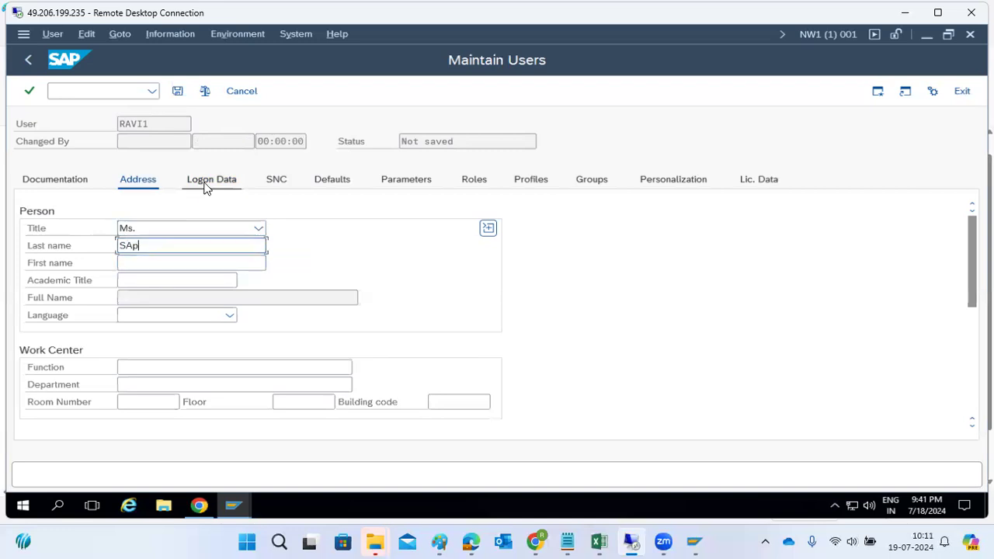
Keep Dialog as the user type and enter the initial password twice in the logon data.
left_click(207, 185)
left_click(189, 229)
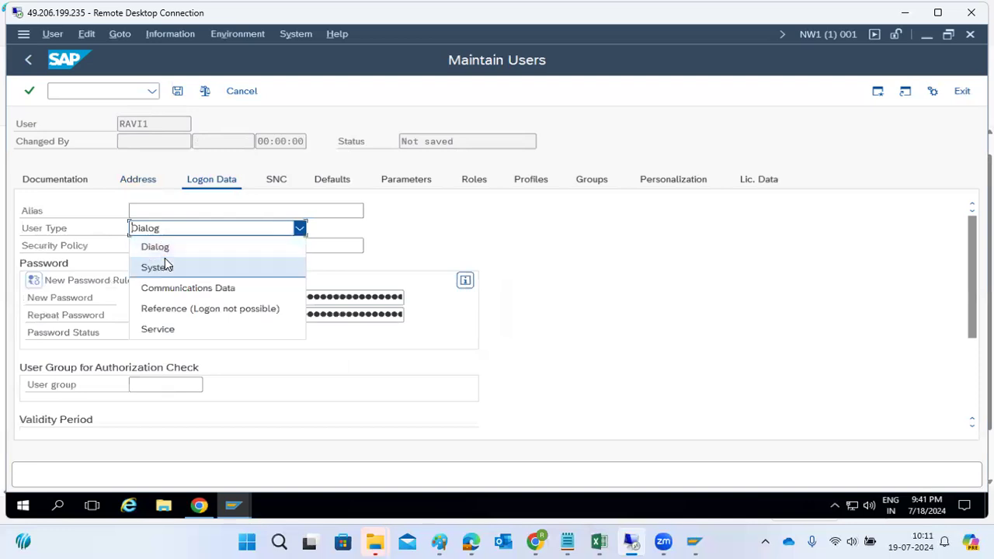
left_click(162, 247)
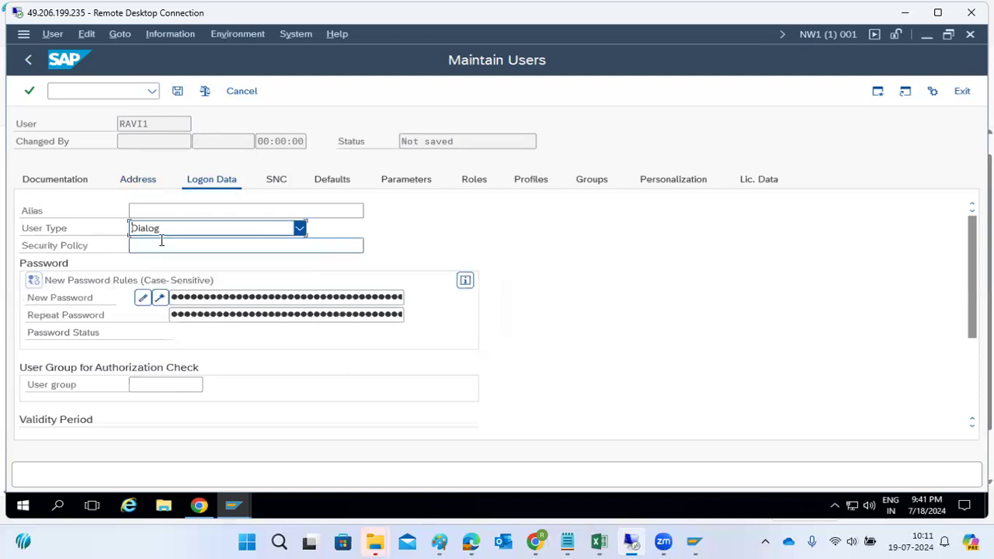
left_click(199, 297)
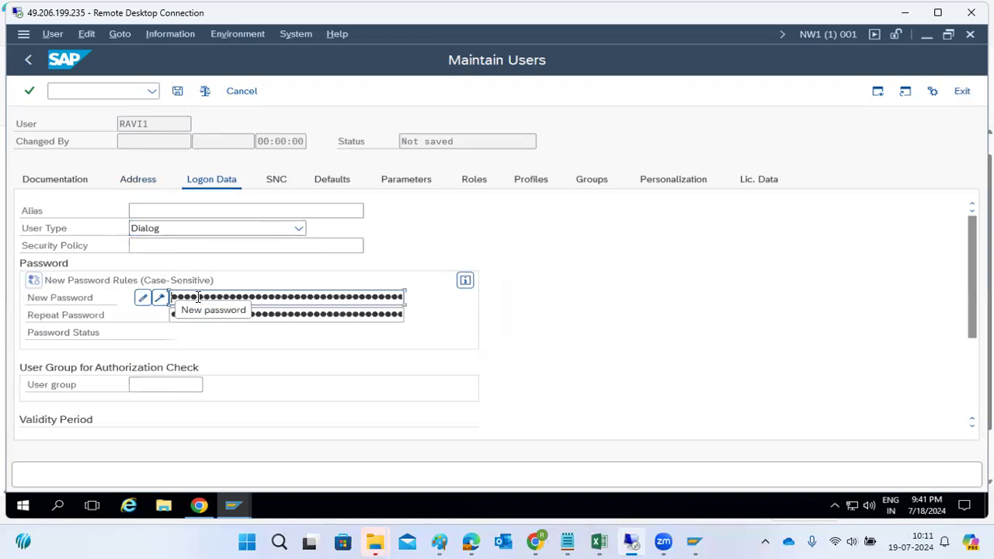
key("Tab")
type("●●●●●●●")
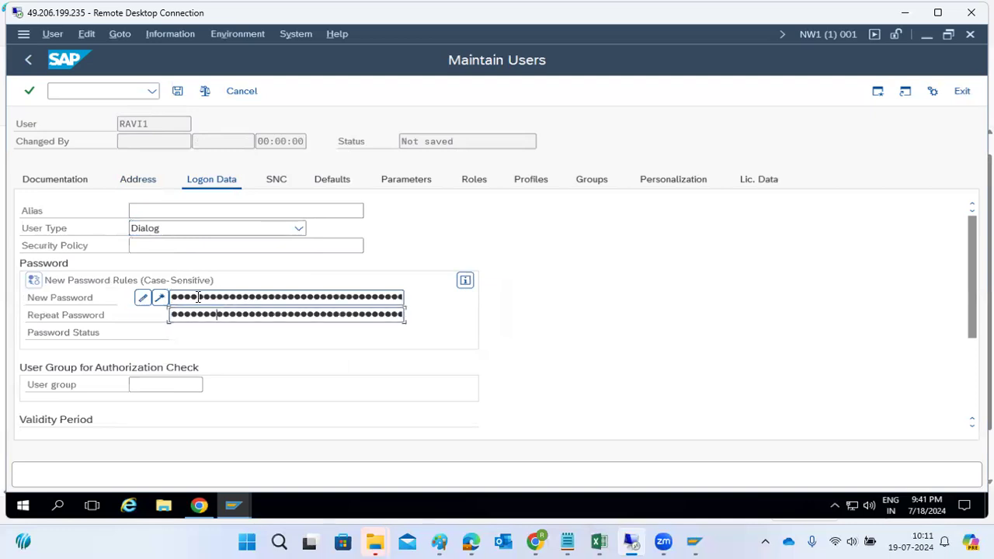
type("●")
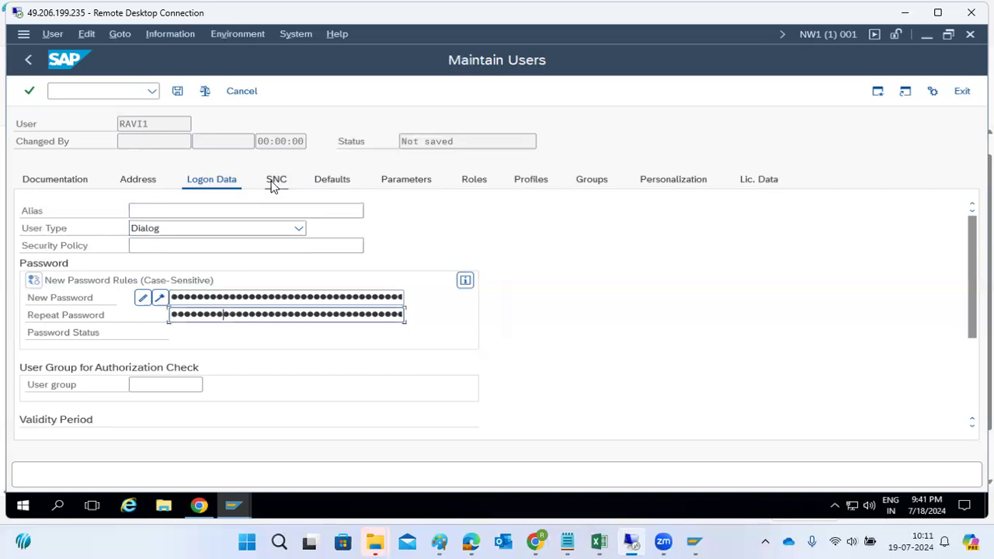
Open the user group value list and close it without choosing a group.
left_click(180, 390)
left_click(210, 386)
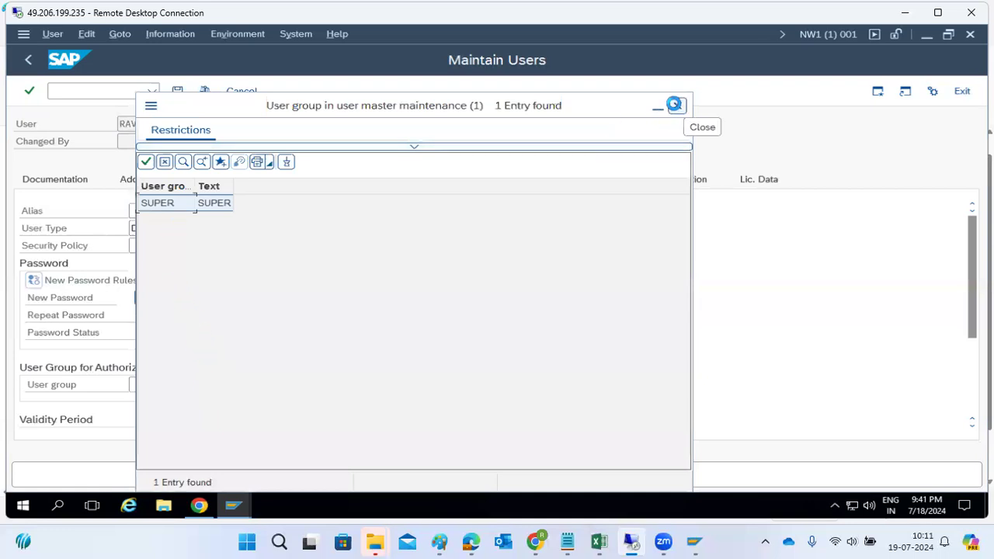
left_click(677, 105)
Set the validity end date to 20.07.2024 from the calendar, then view the SNC settings.
scroll(119, 401, "down", 4)
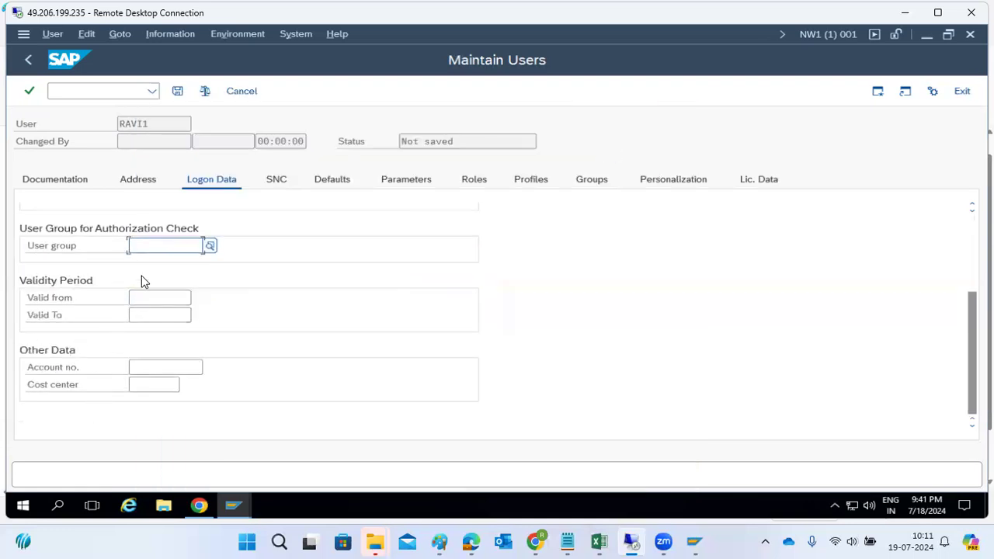
left_click(153, 302)
left_click(154, 315)
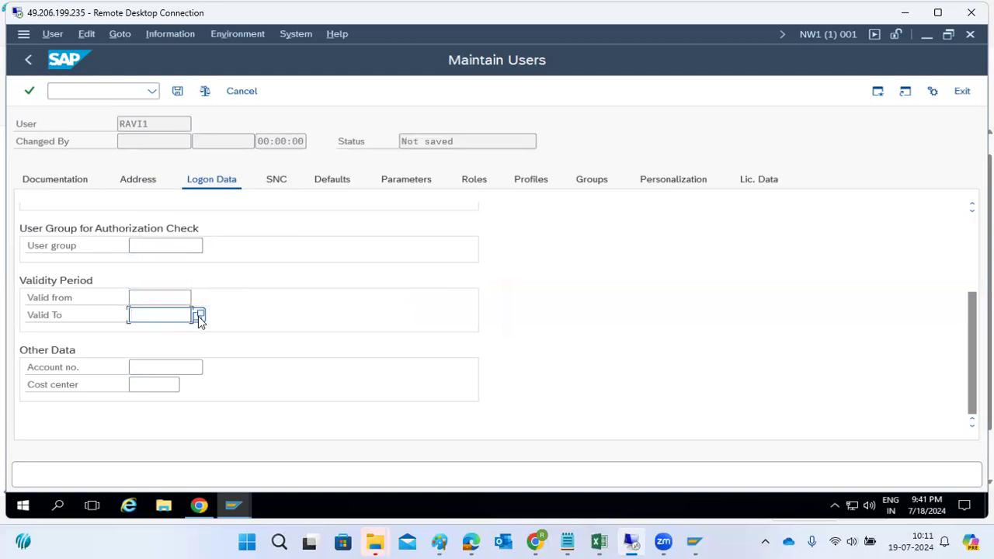
left_click(198, 318)
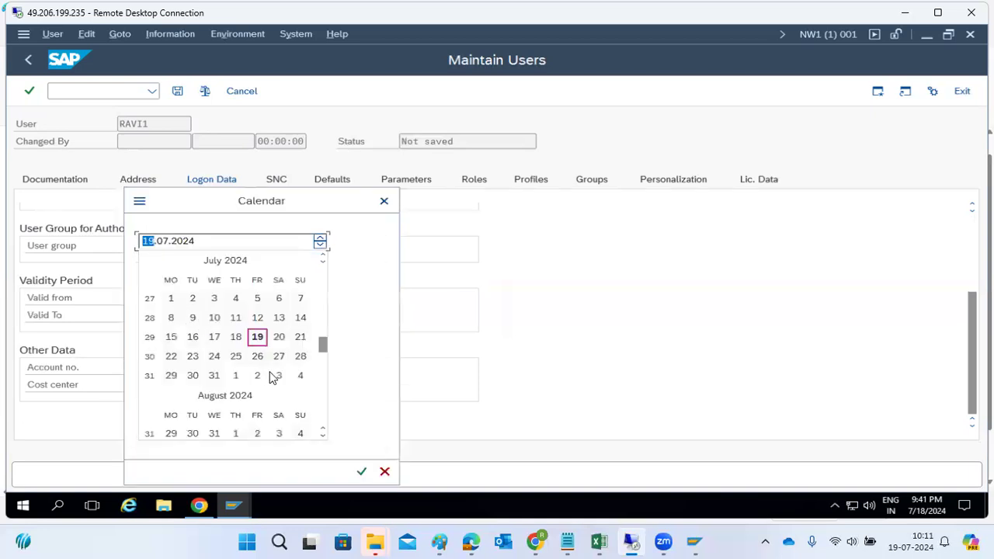
left_click(278, 338)
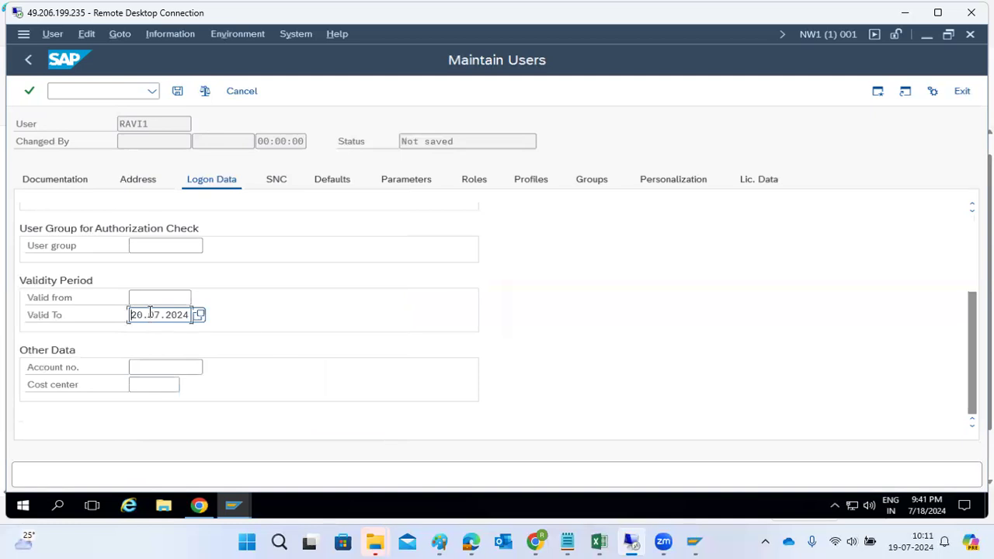
left_click(168, 366)
left_click(160, 383)
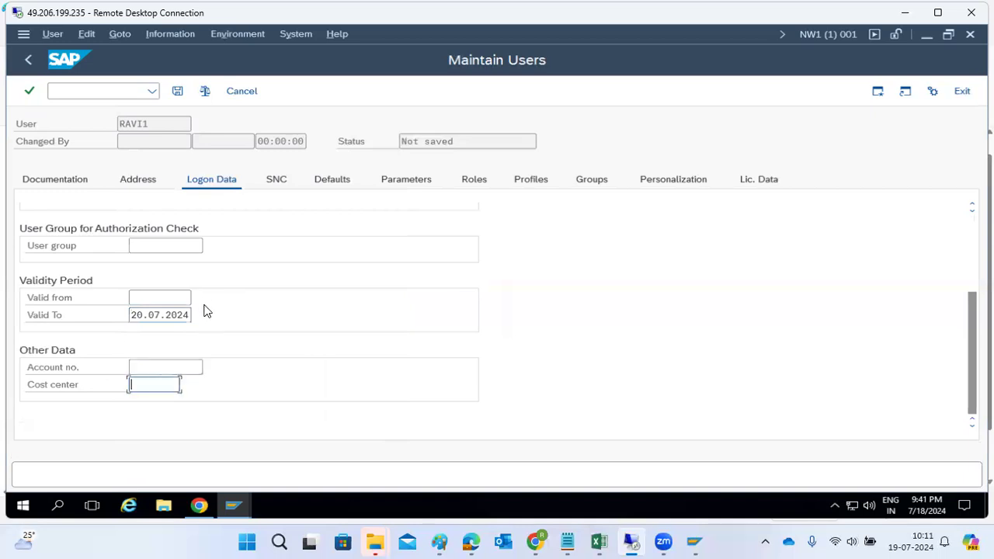
left_click(278, 183)
Enter EN as the logon language in the user's defaults.
left_click(322, 185)
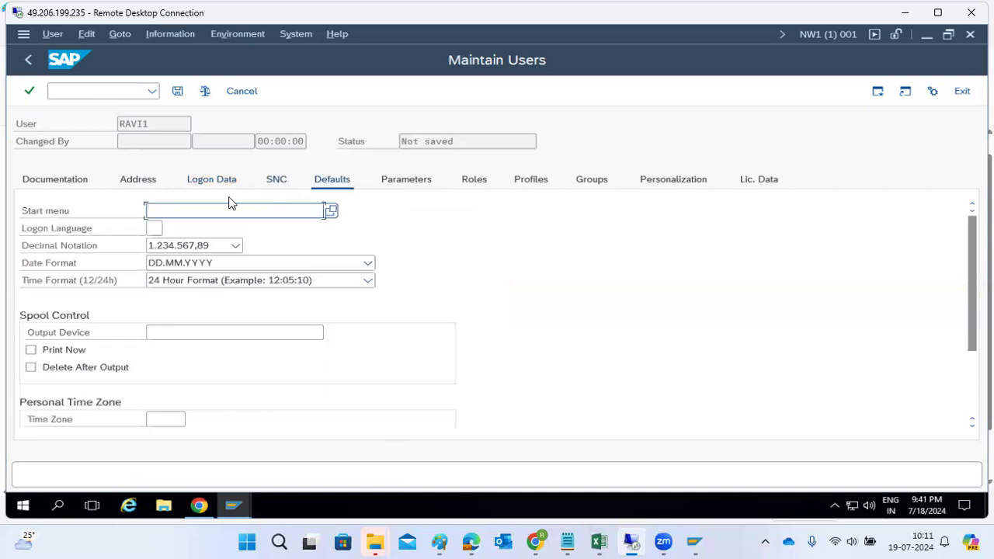
left_click(157, 227)
type("en")
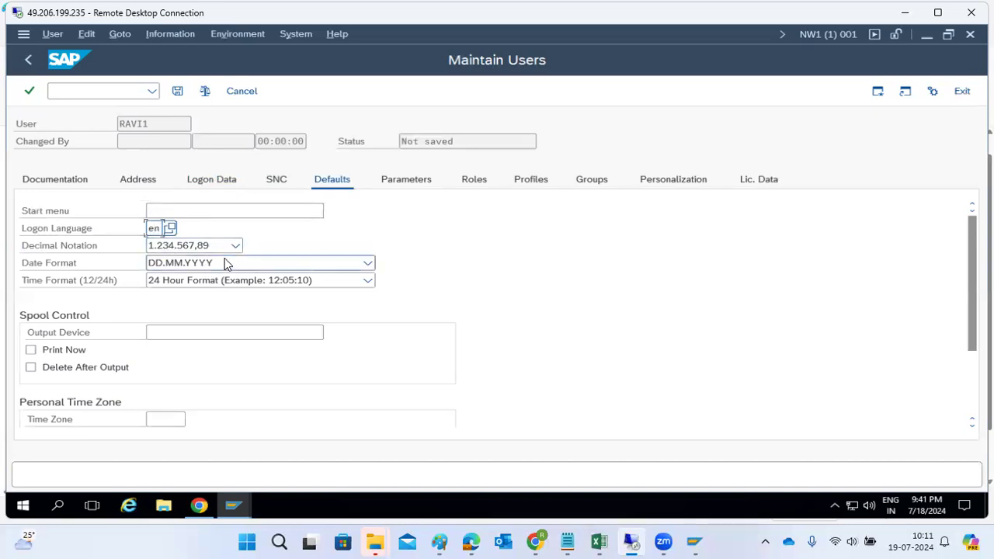
Review the user's logon data, address, parameters and role assignments.
left_click(208, 185)
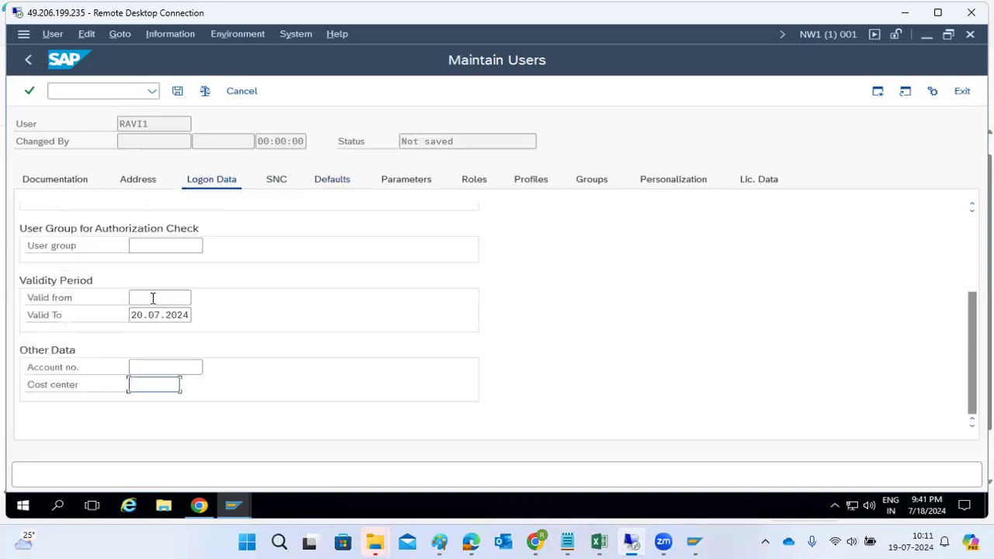
scroll(143, 318, "up", 2)
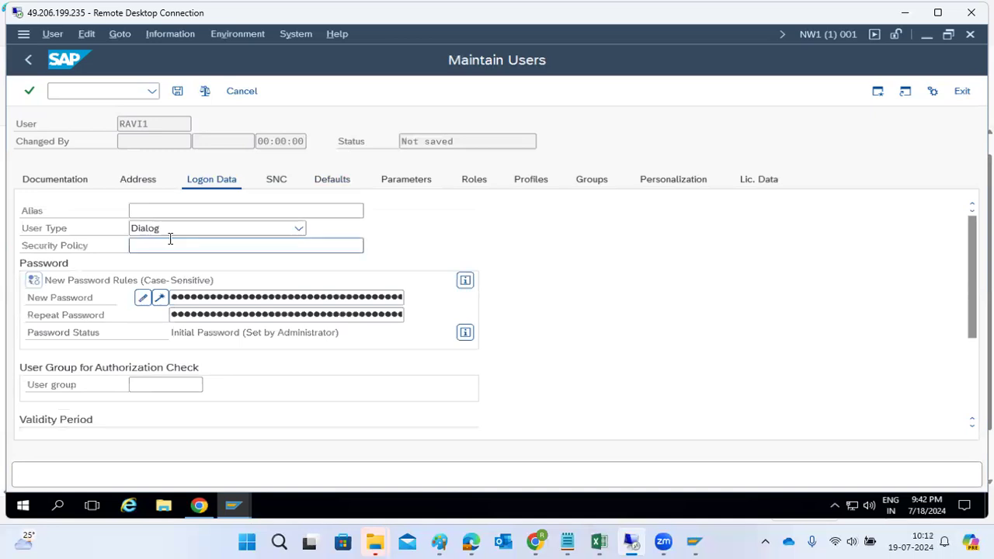
left_click(138, 187)
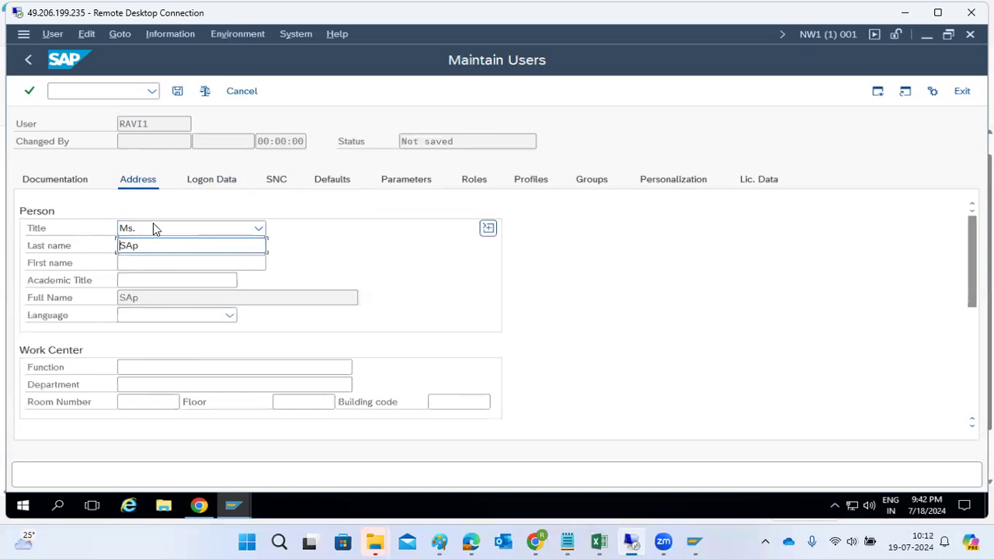
left_click(416, 189)
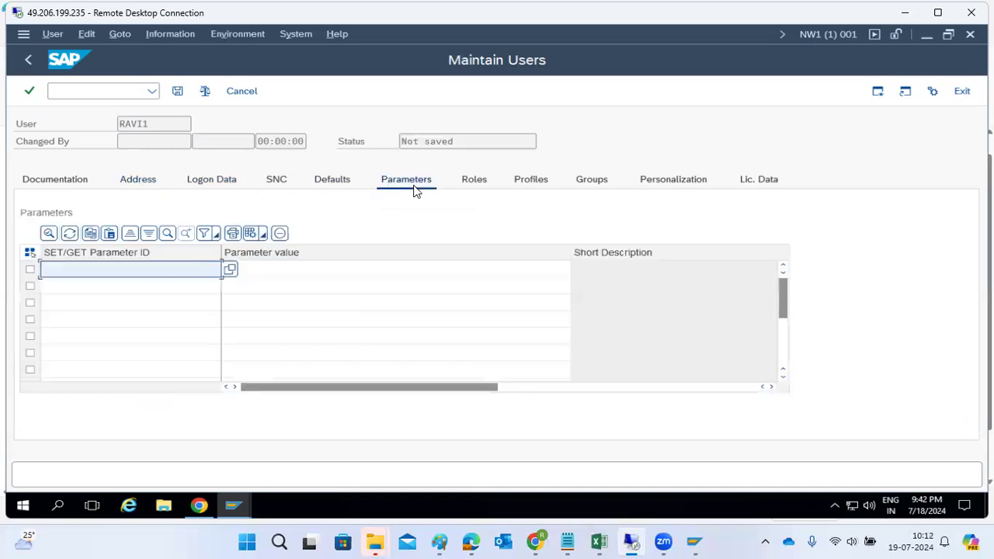
left_click(472, 183)
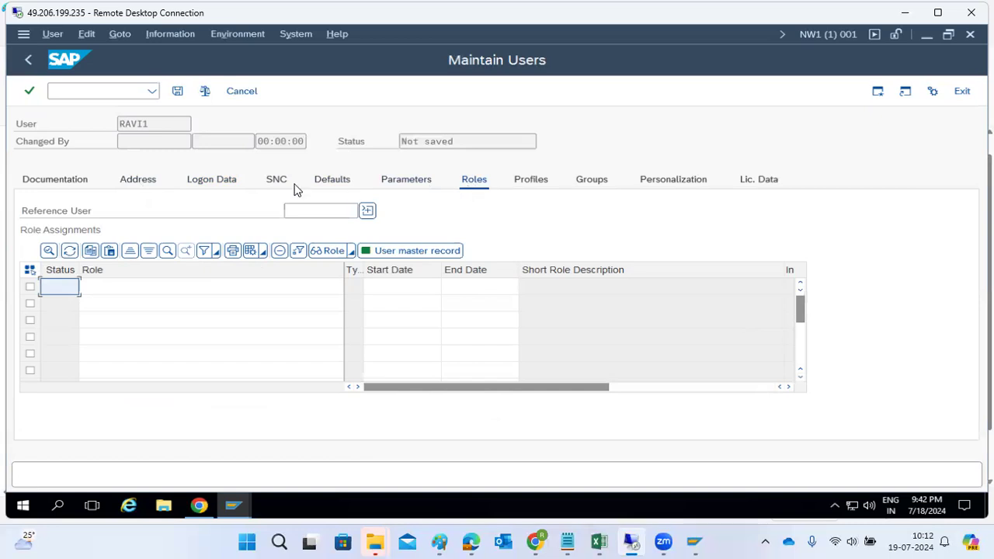
Save the new user and bring up the SAP Logon connection list.
left_click_drag(181, 125, 109, 123)
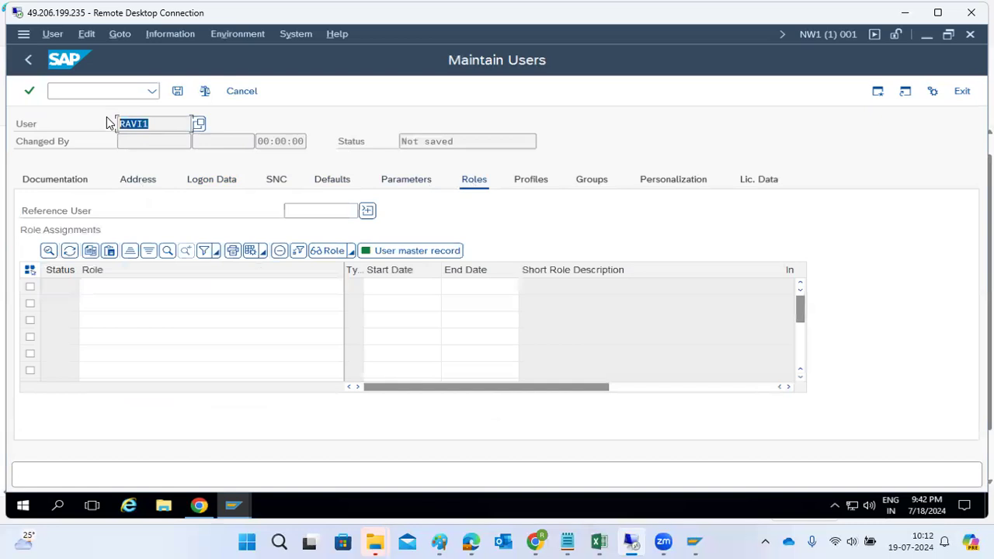
left_click(177, 91)
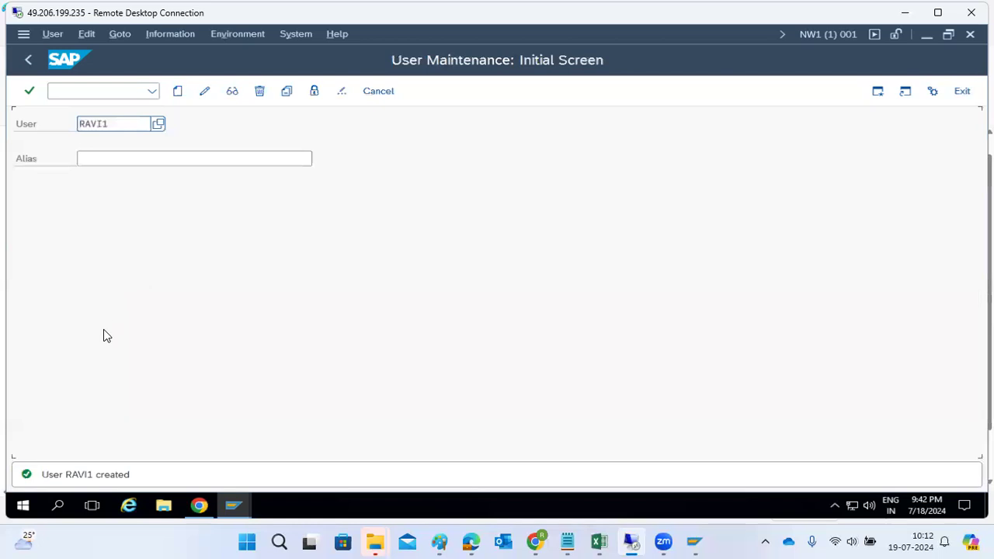
mouse_move(208, 490)
left_click(163, 443)
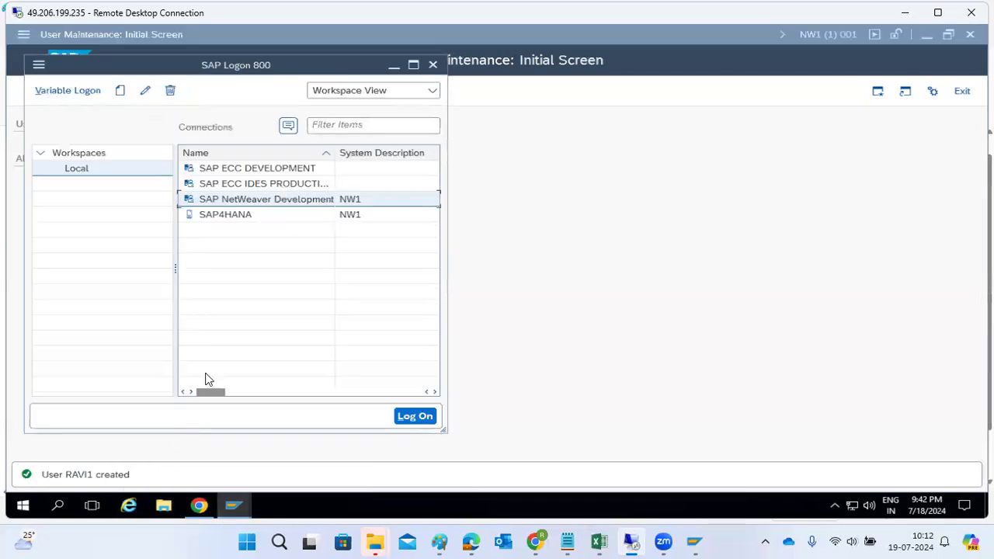
Log on to SAP NetWeaver Development as the new user, set a new password, and pass the copyright notice.
double_click(263, 205)
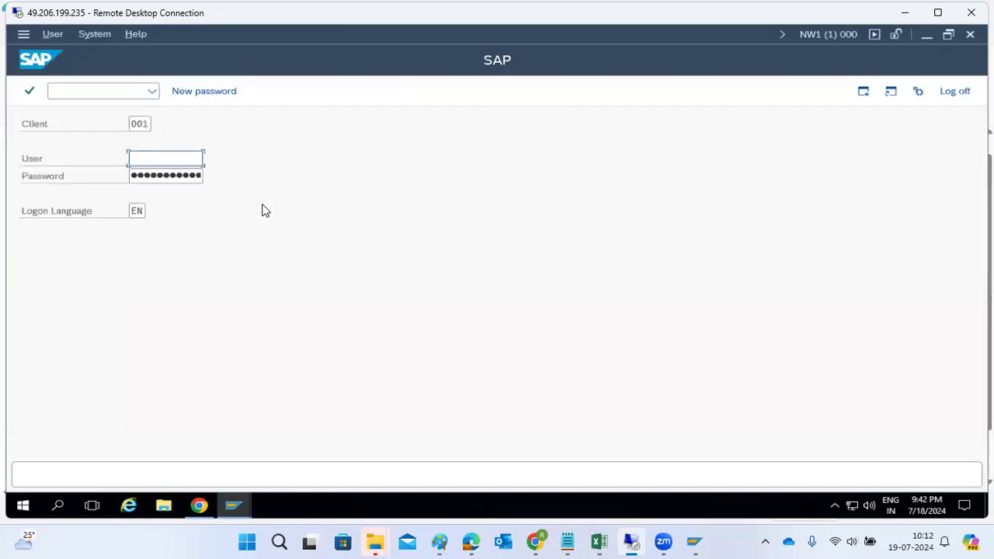
type("ravi1")
key("Tab")
type("********")
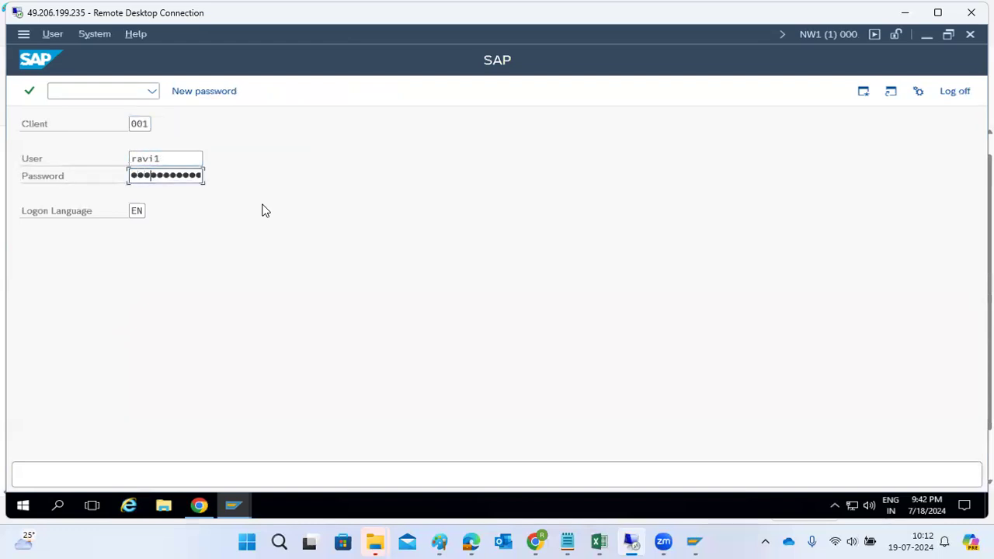
key("Return")
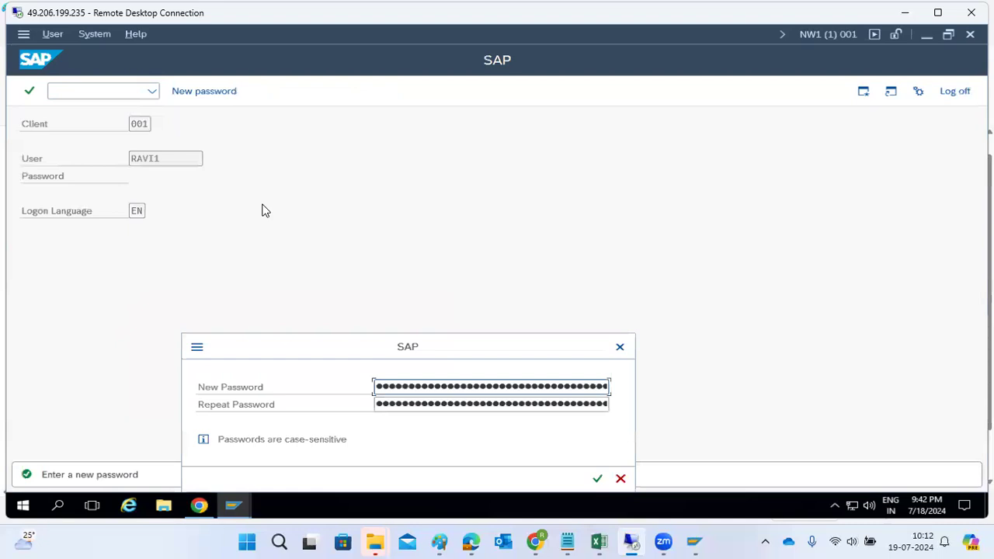
type("*********")
key("Tab")
type("*****")
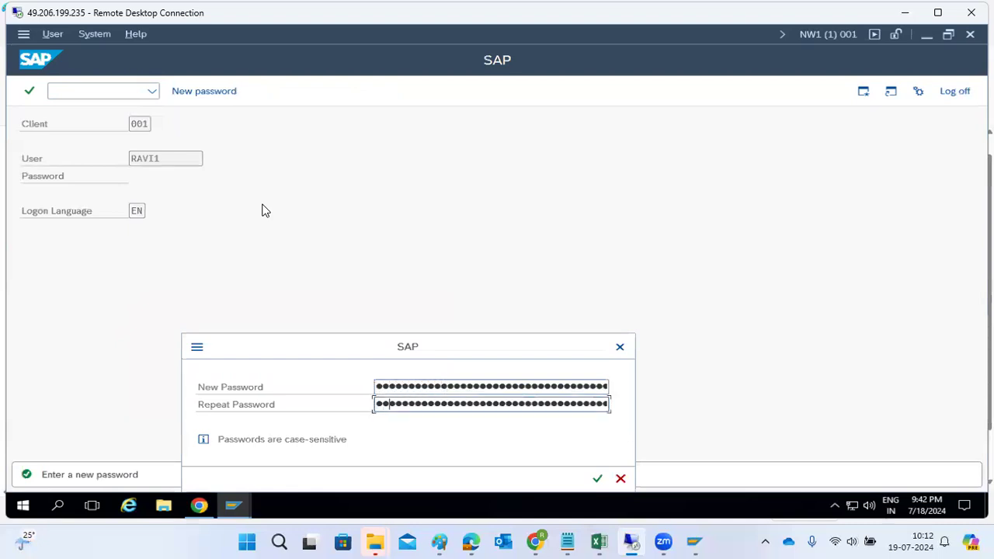
type("****")
key("Return")
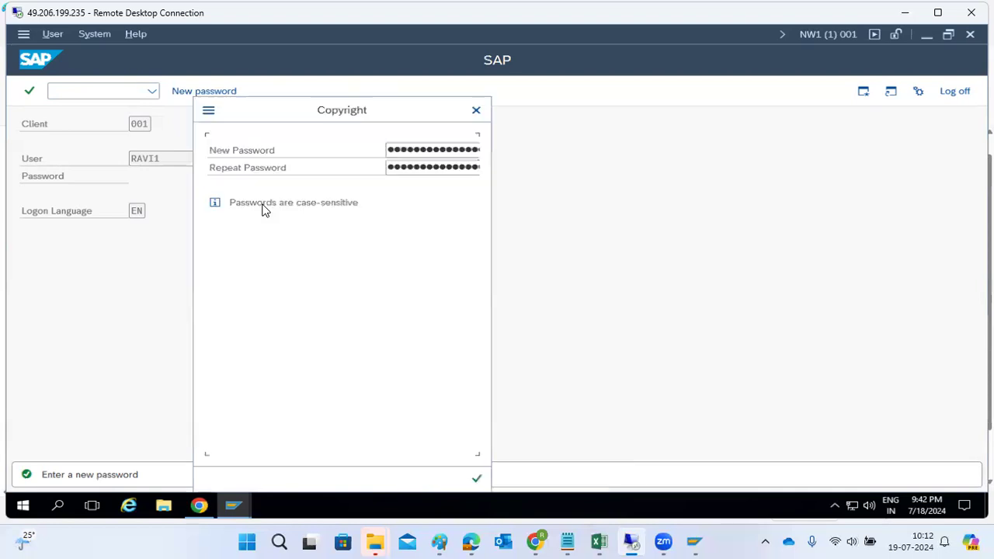
key("Return")
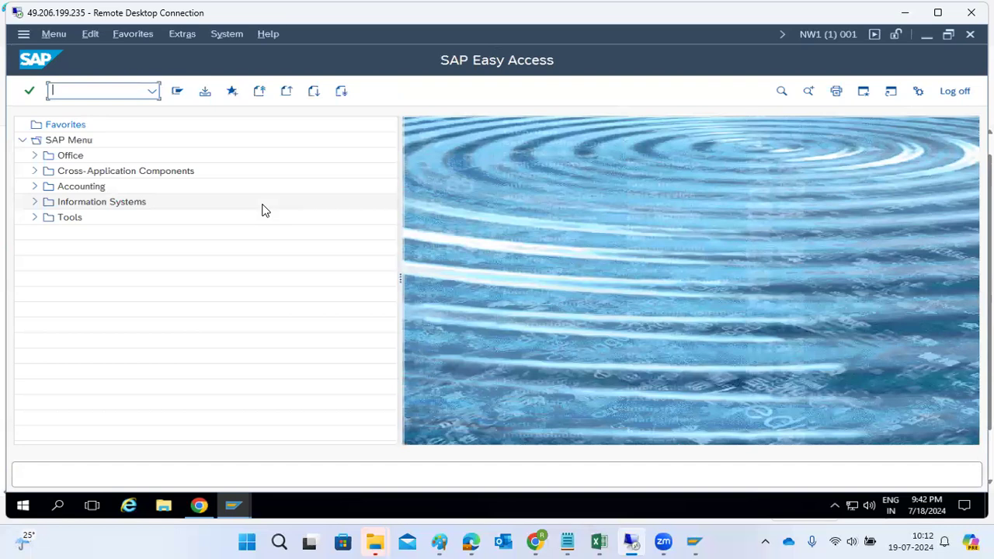
Try transactions SM50, SM21, SCC4 (twice) and SMMS, which are refused.
type("sm50")
key("Return")
type("sm21")
key("Return")
type("scc4")
key("Return")
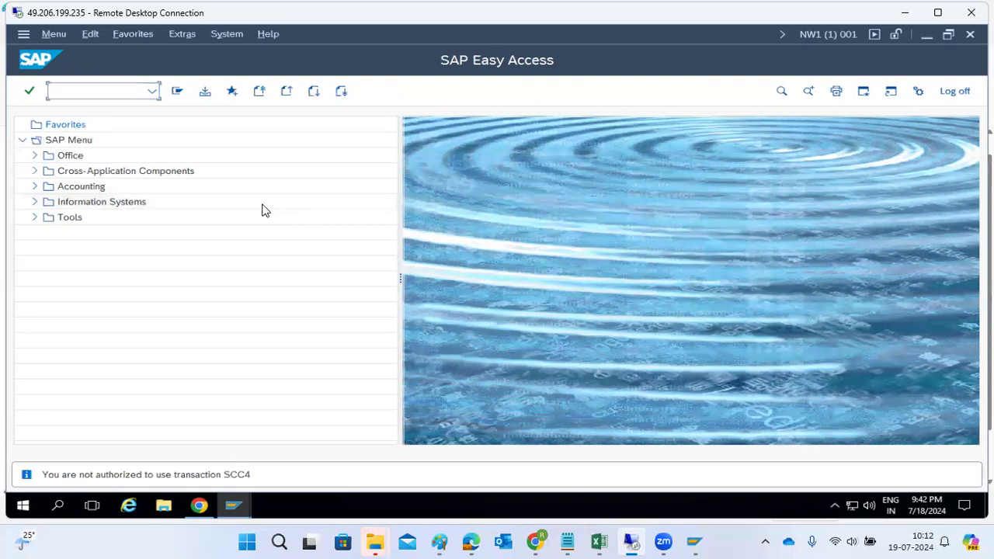
type("scc4")
key("Return")
type("smms")
key("Return")
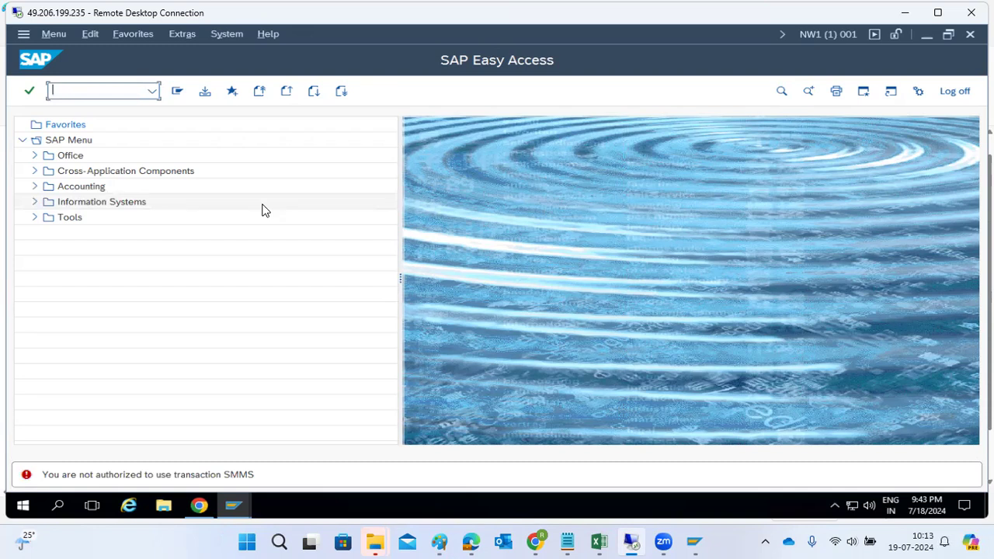
Minimize the Remote Desktop Connection window to reveal Paint.
left_click(905, 13)
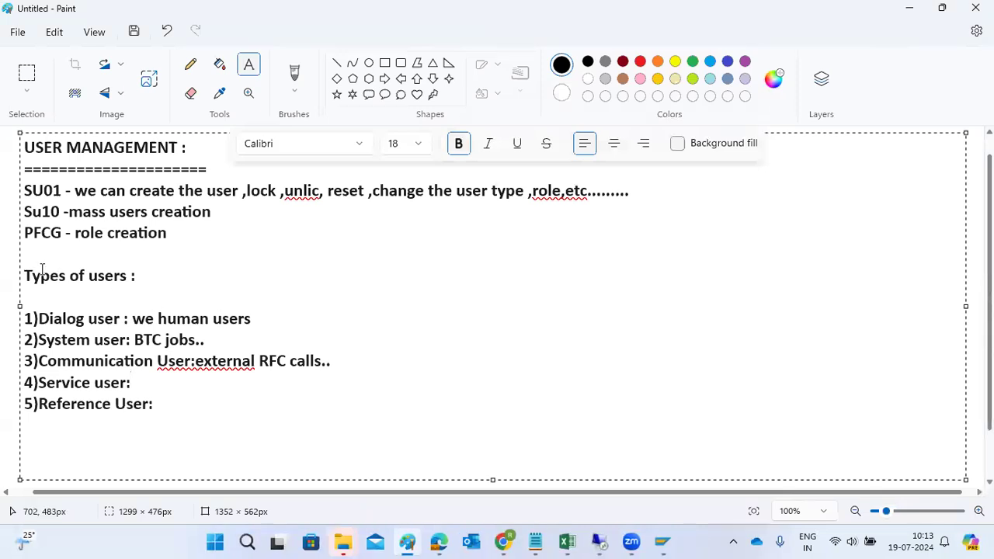
Draw a rectangle right of the notes, two central ovals, and an arrow into the rectangle.
left_click(3, 266)
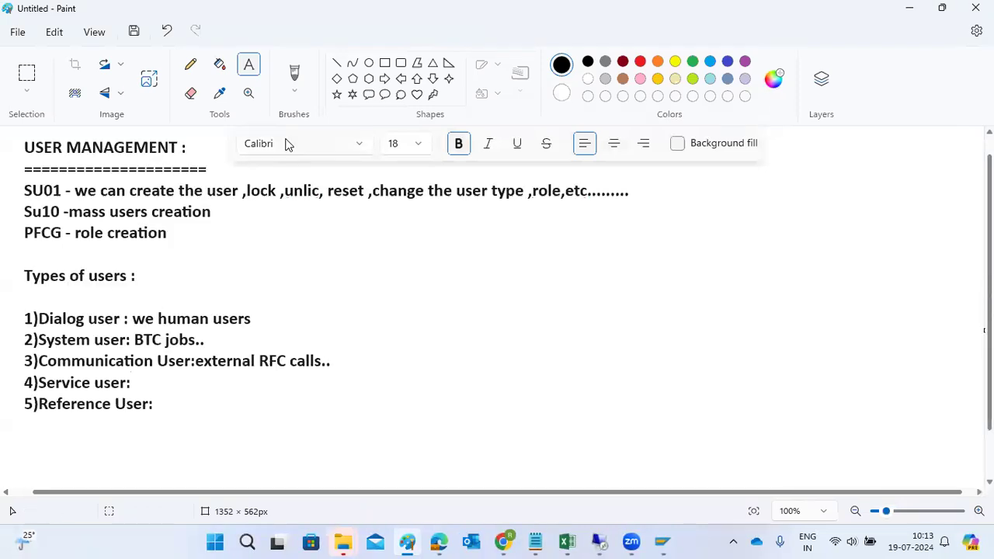
left_click(385, 63)
left_click_drag(701, 212, 798, 289)
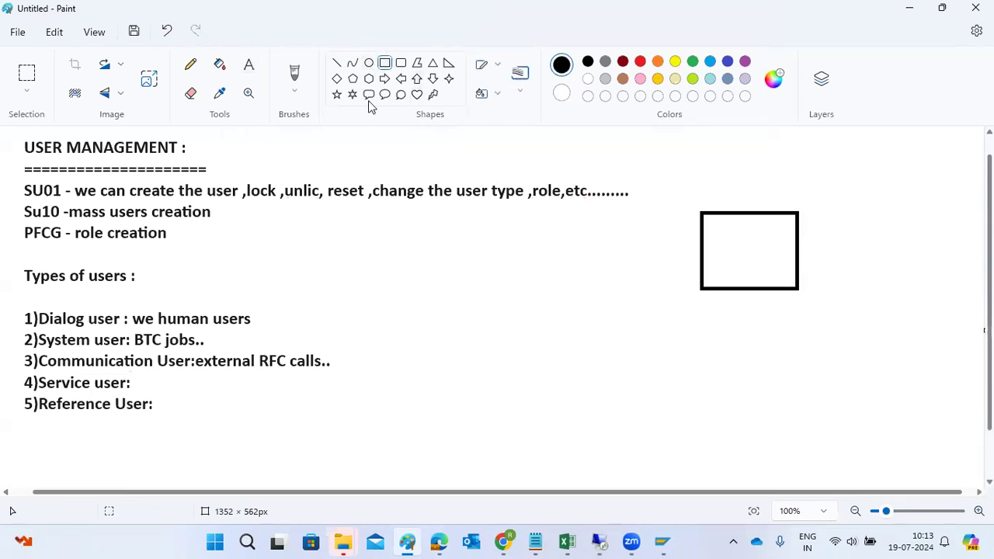
left_click(368, 63)
mouse_move(476, 322)
left_mouse_down()
mouse_move(509, 348)
mouse_move(484, 367)
left_mouse_up()
left_click_drag(506, 333, 475, 324)
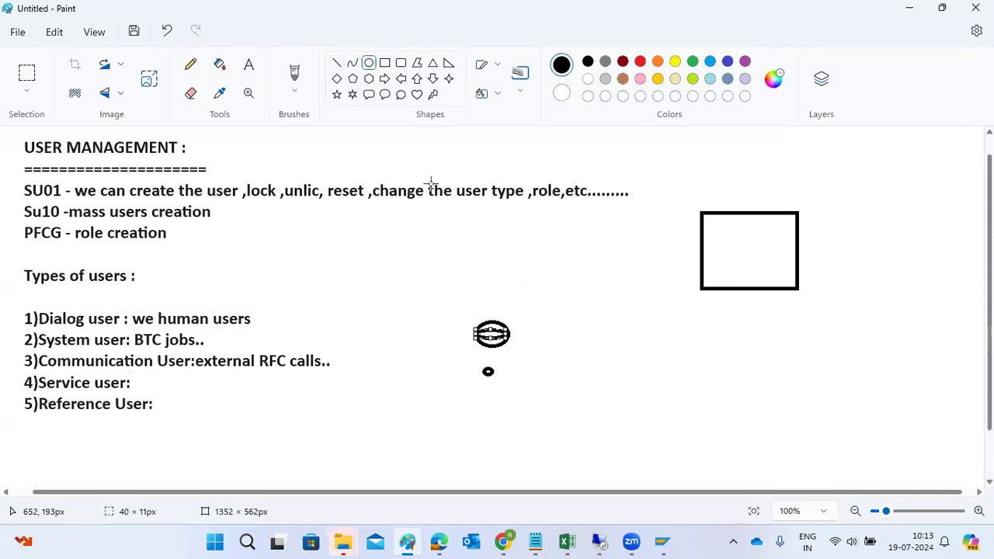
left_click(342, 68)
left_click_drag(512, 329, 726, 251)
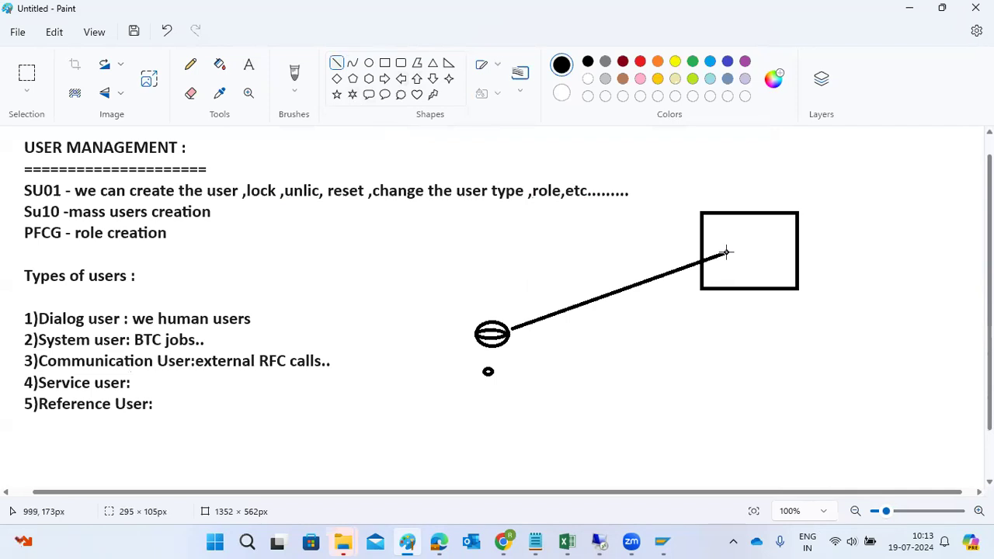
mouse_move(714, 244)
left_mouse_down()
mouse_move(724, 248)
mouse_move(721, 264)
mouse_move(725, 254)
left_mouse_up()
left_click(741, 231)
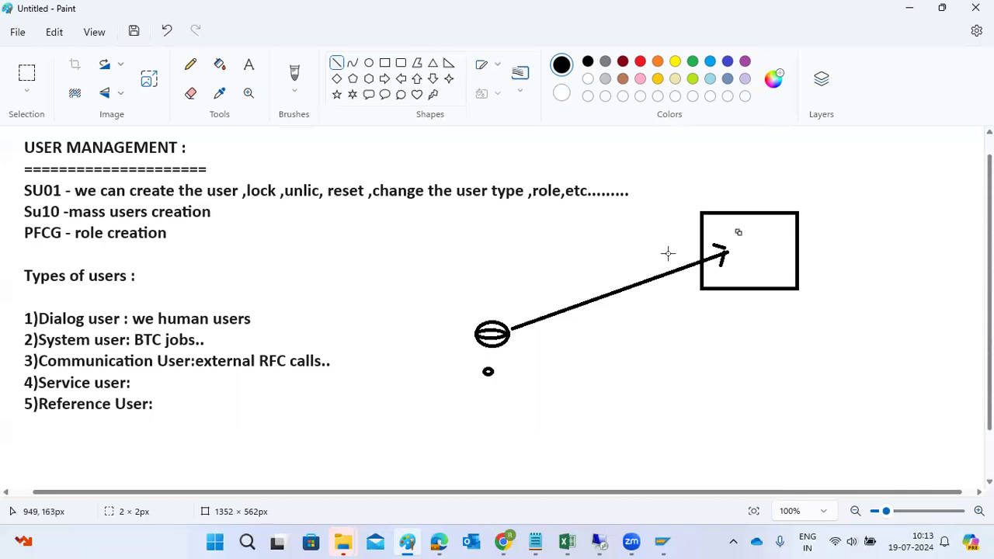
Add lower-left and lower-right ovals with lines linking them, the list and the central oval.
left_click(370, 63)
left_click_drag(331, 426, 391, 452)
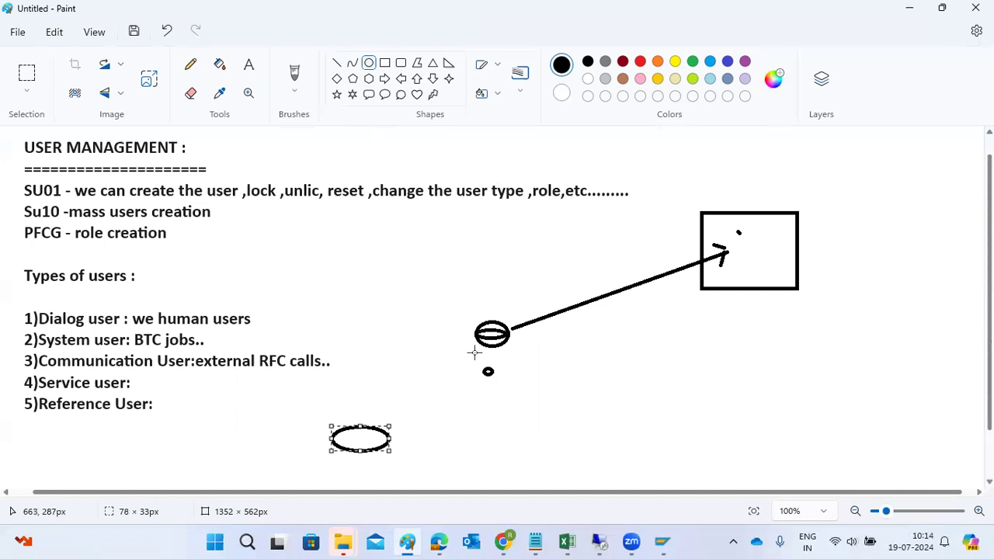
left_click(532, 457)
left_click_drag(532, 457, 580, 473)
left_click(336, 63)
left_click_drag(352, 427, 484, 349)
left_click_drag(311, 375, 475, 340)
mouse_move(351, 325)
left_mouse_down()
mouse_move(443, 327)
mouse_move(473, 339)
left_mouse_up()
left_click_drag(520, 462, 392, 439)
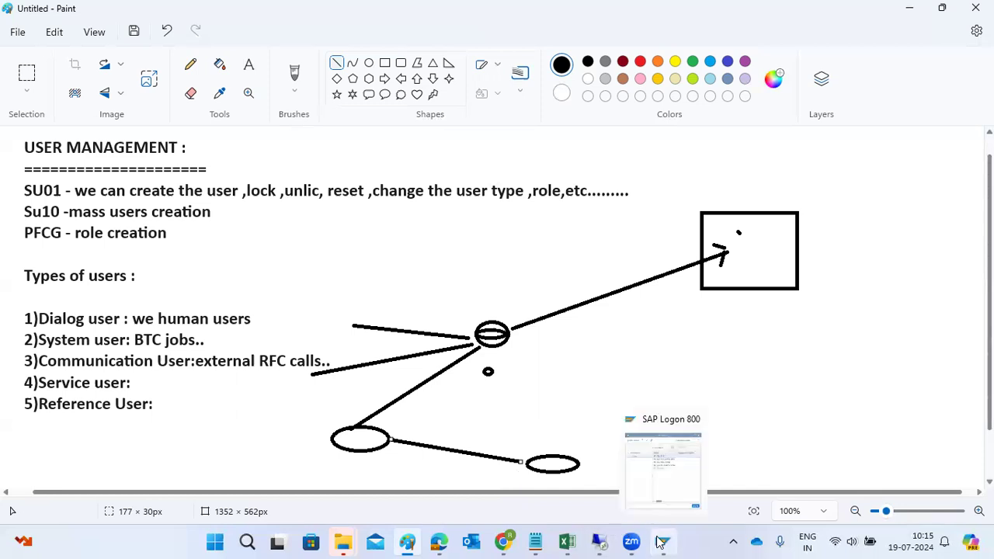
Bring the SAP window forward and try entering transaction code PFCG.
left_click(608, 466)
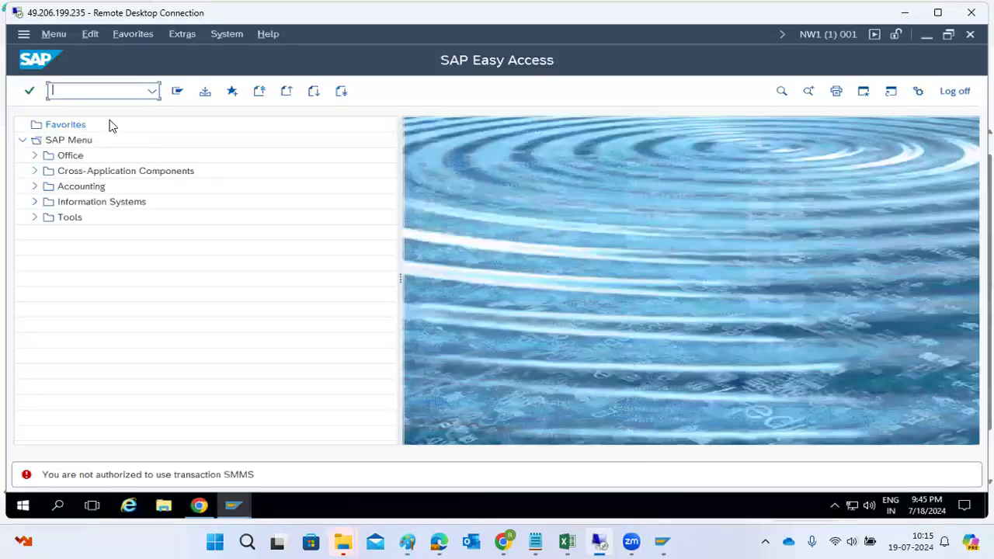
type("fpcg")
key("Return")
type("pfcg")
key("Return")
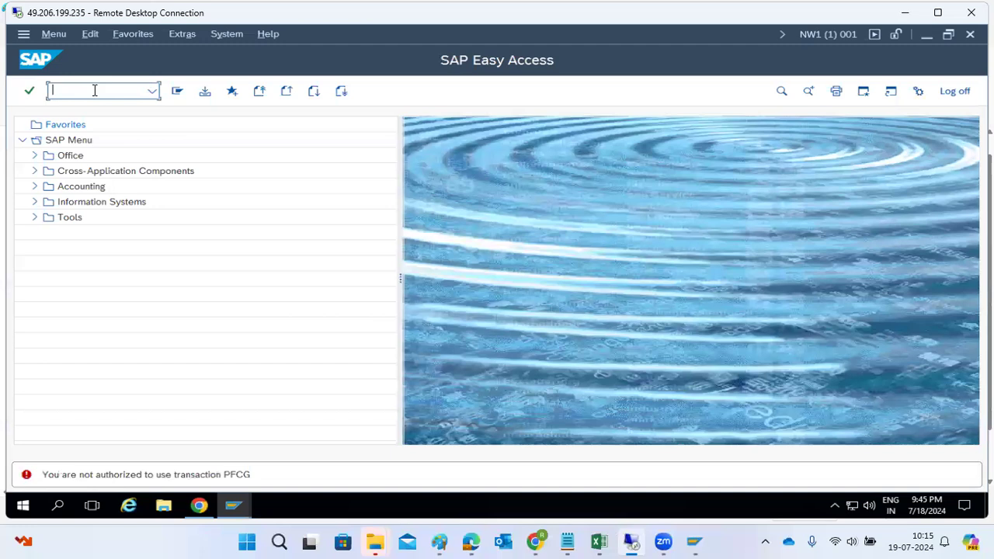
Open Role Maintenance with /npfcg in the User Maintenance session.
left_click(234, 511)
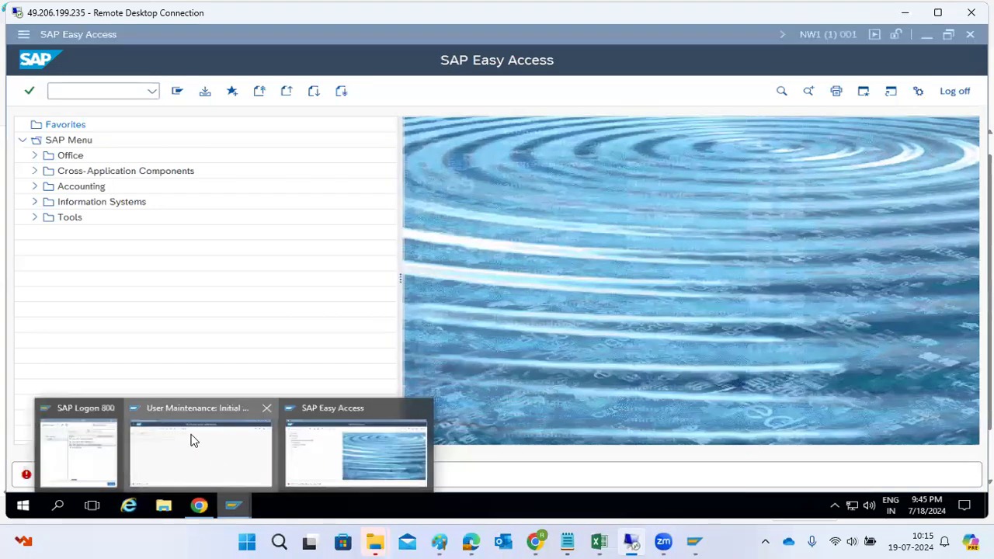
left_click(194, 441)
left_click(53, 91)
type("/npfcg")
key("Return")
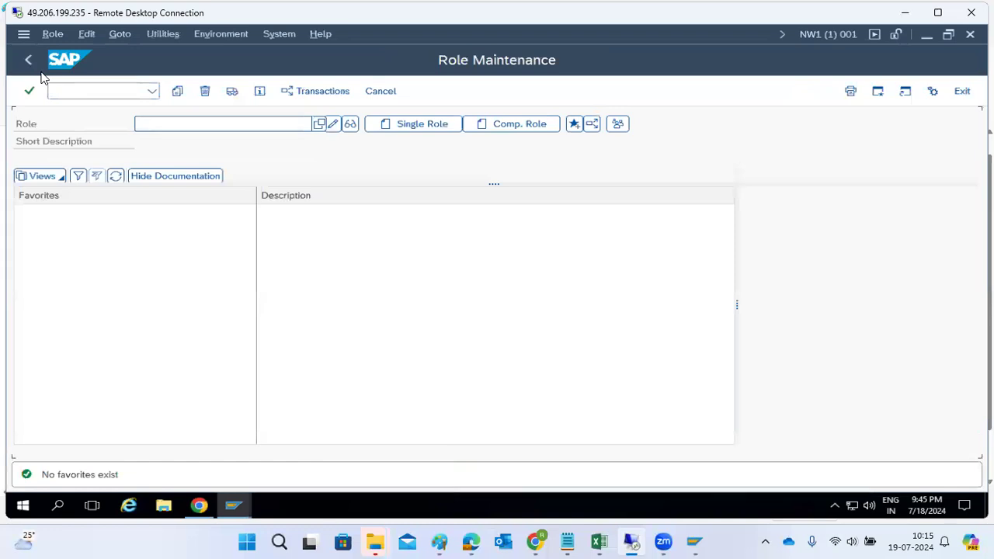
Create Z_BASIS_L1 as a single role and save it.
left_click(176, 125)
type("Z_BASIS_L1")
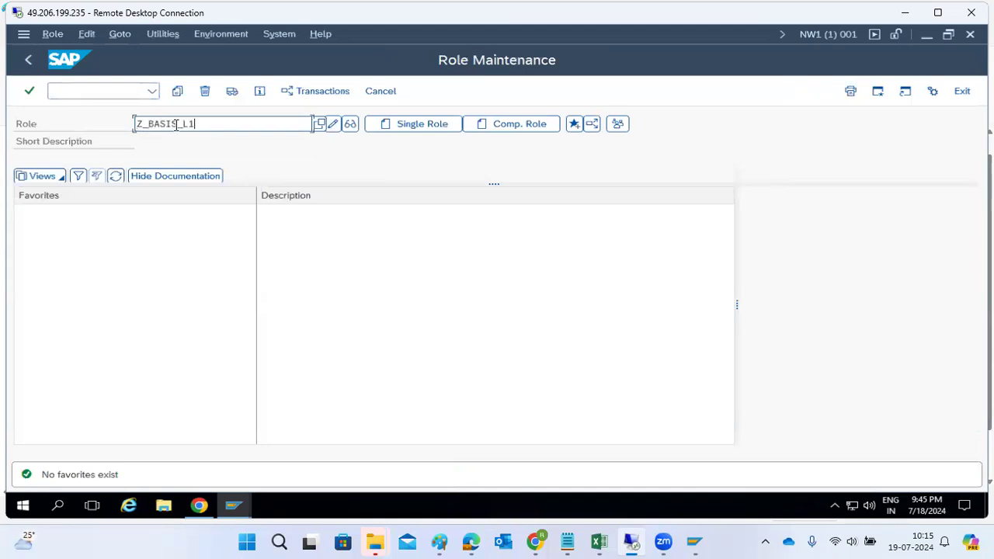
left_click(400, 126)
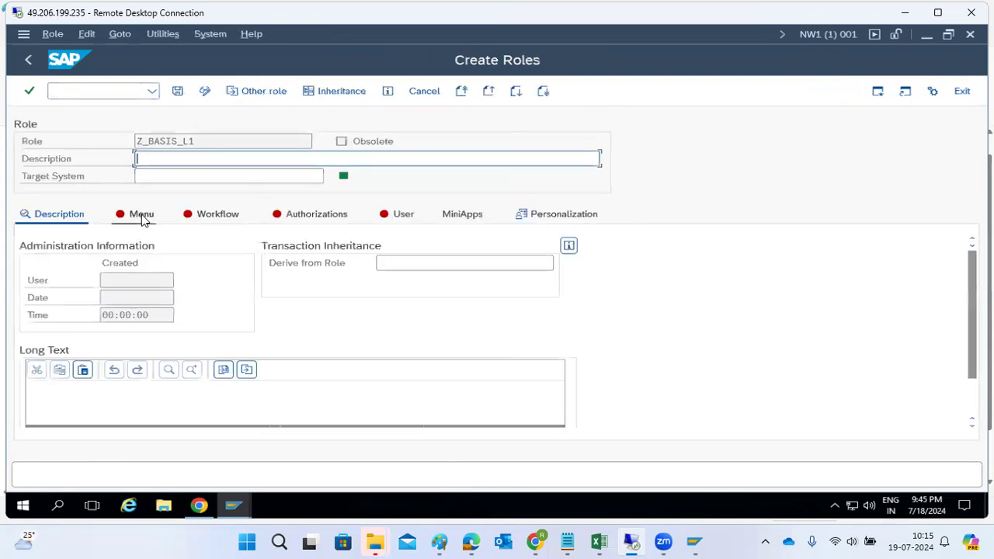
left_click(141, 217)
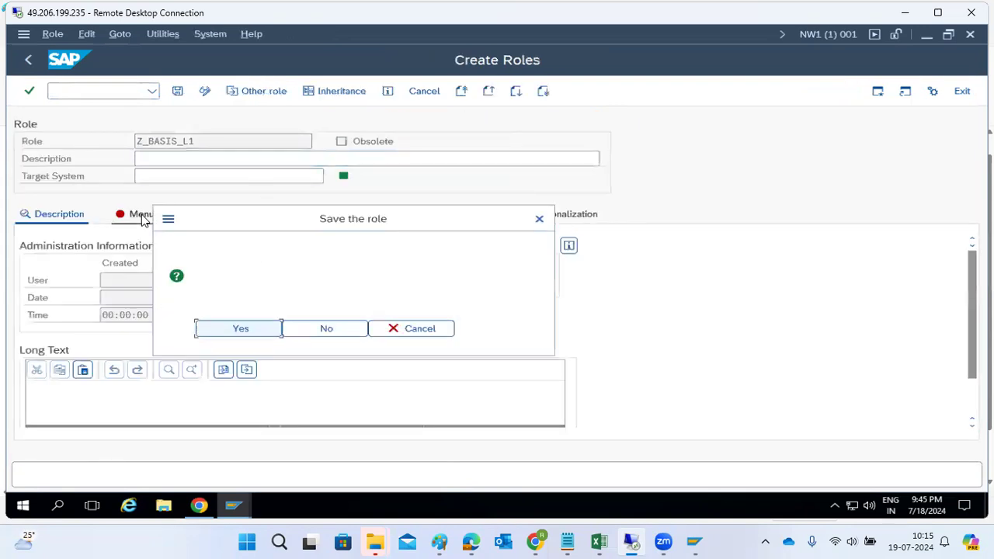
left_click(241, 333)
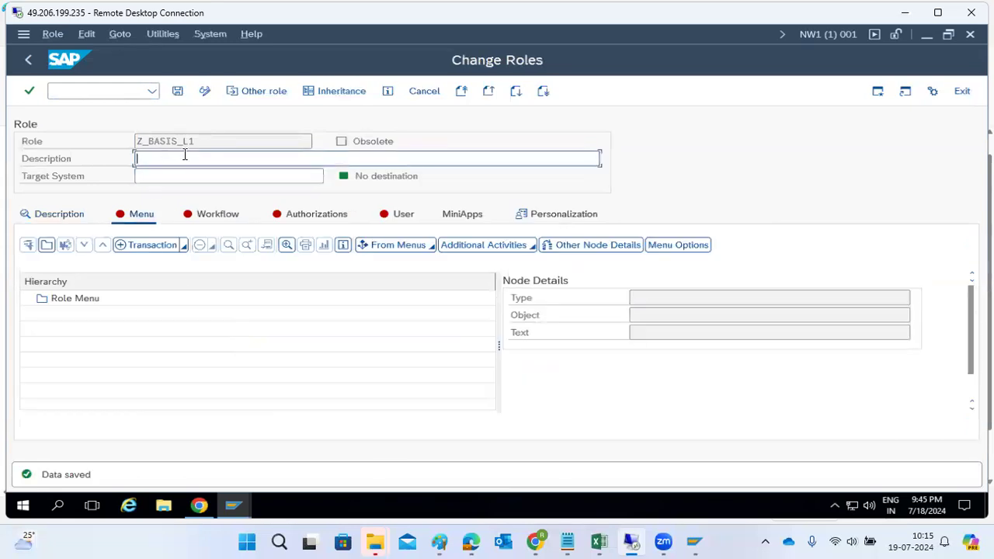
Copy the role name Z_BASIS_L1 into the role's description field.
left_click_drag(197, 145, 104, 146)
key("ctrl+c")
left_click(147, 158)
key("ctrl+v")
left_click(183, 246)
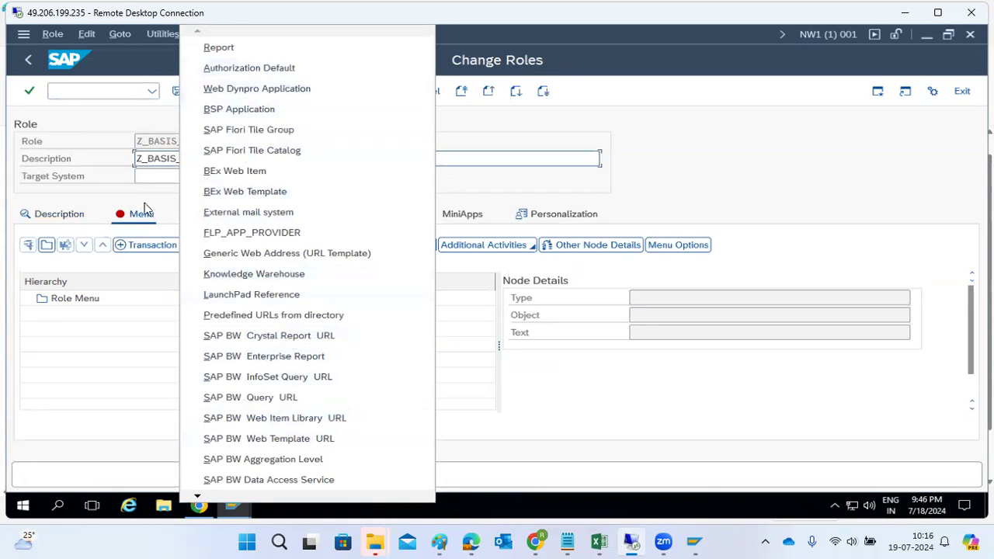
Enter transactions SM50, SM51, SICF and ST22 in the Assign Transactions list.
left_click(137, 250)
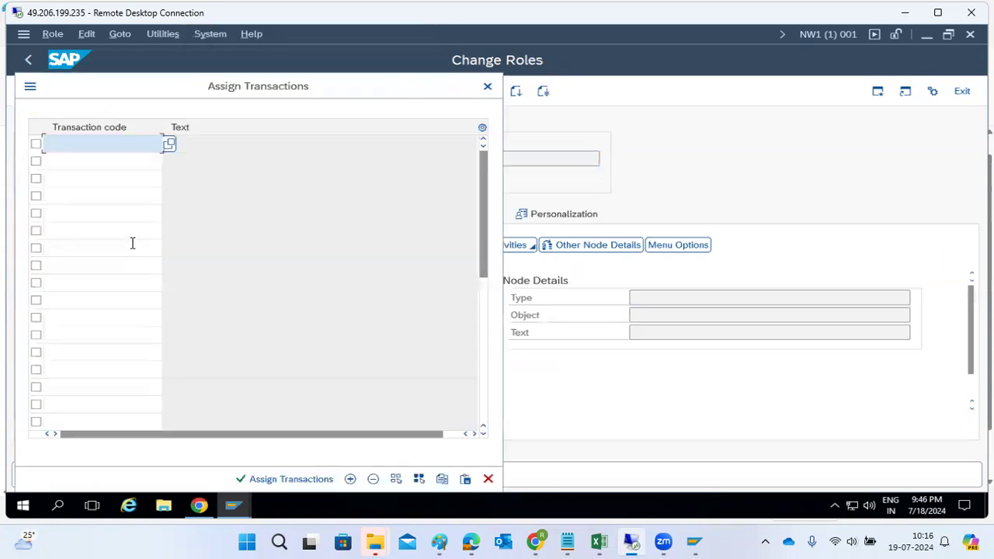
type("SM50")
key("Return")
left_click(67, 164)
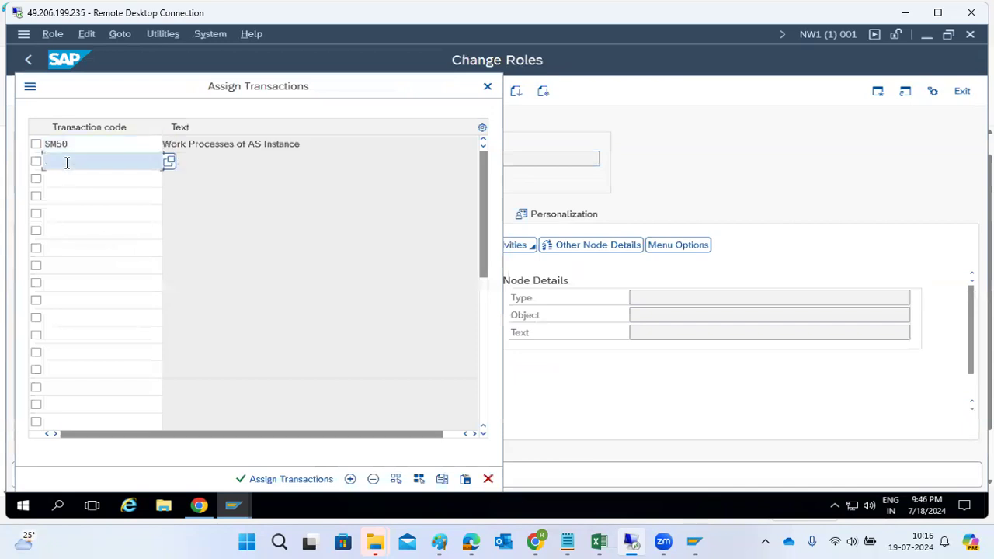
type("SM51")
key("Return")
left_click(79, 184)
type("SICF")
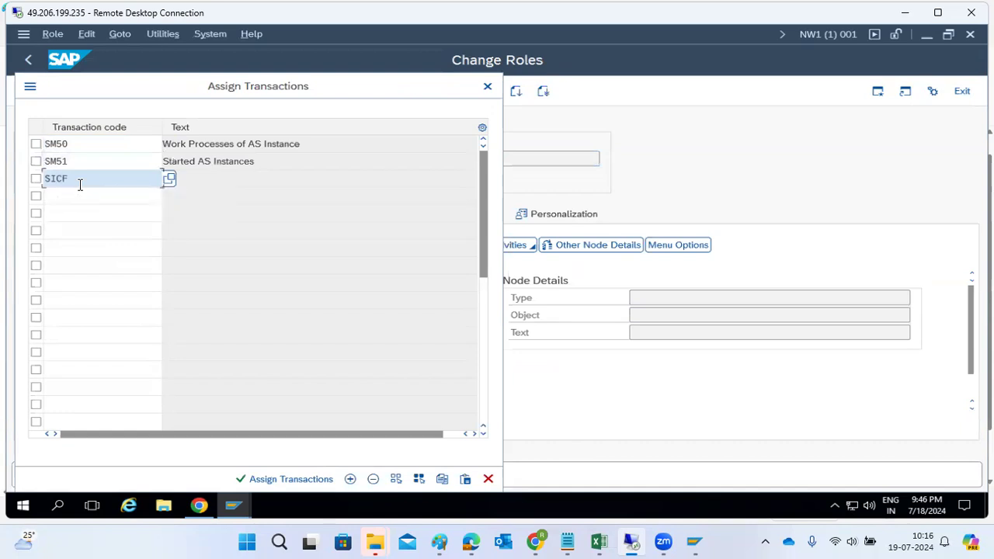
key("Return")
left_click(72, 197)
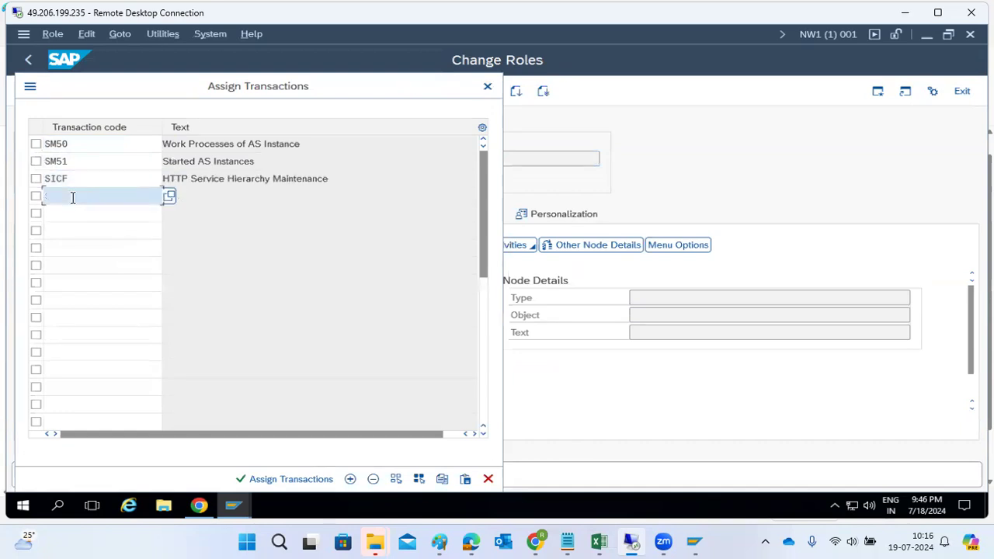
type("ST22")
key("Return")
Add SM21, SM66, SM04 and AL08, then assign all eight transactions to the role menu.
left_click(84, 211)
type("SM21")
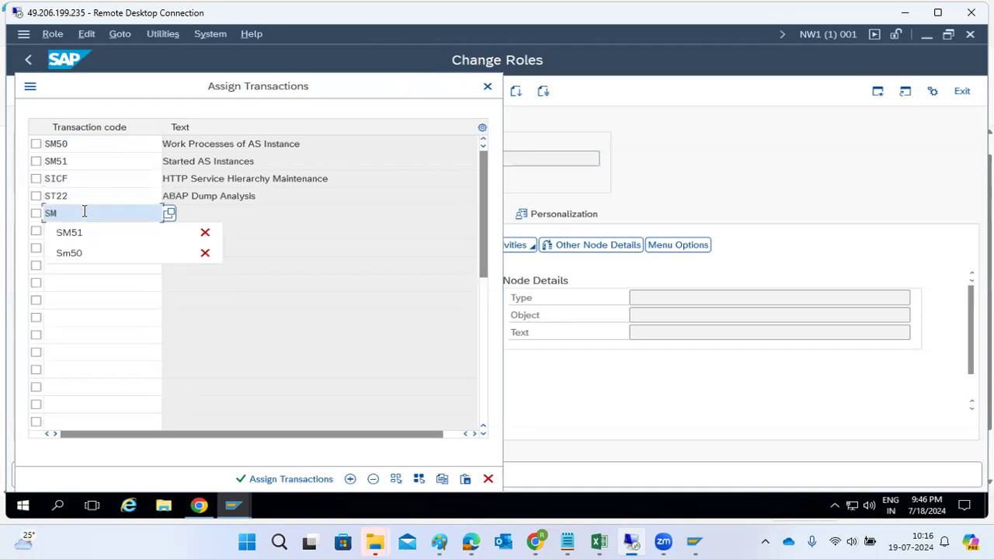
key("Return")
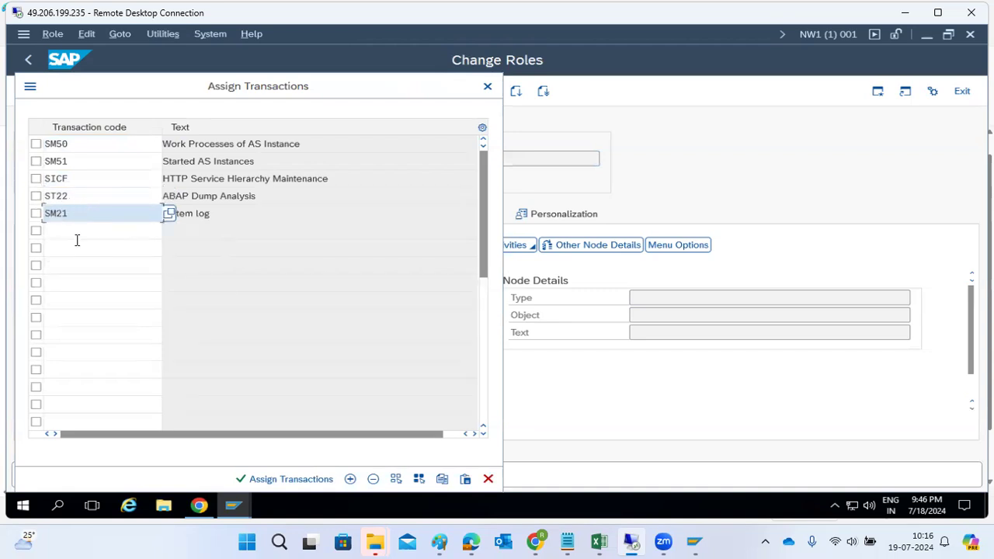
left_click(75, 240)
left_click(81, 231)
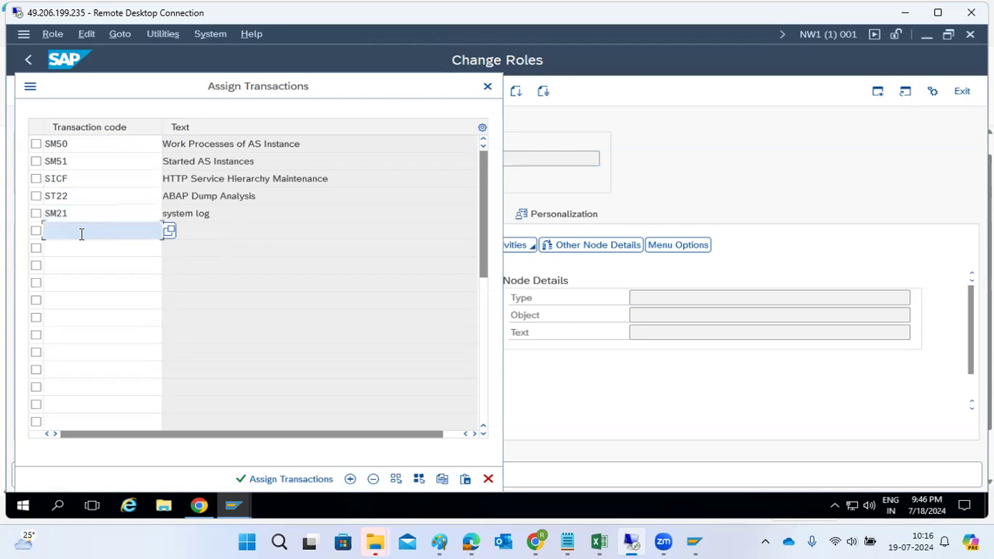
type("SM50")
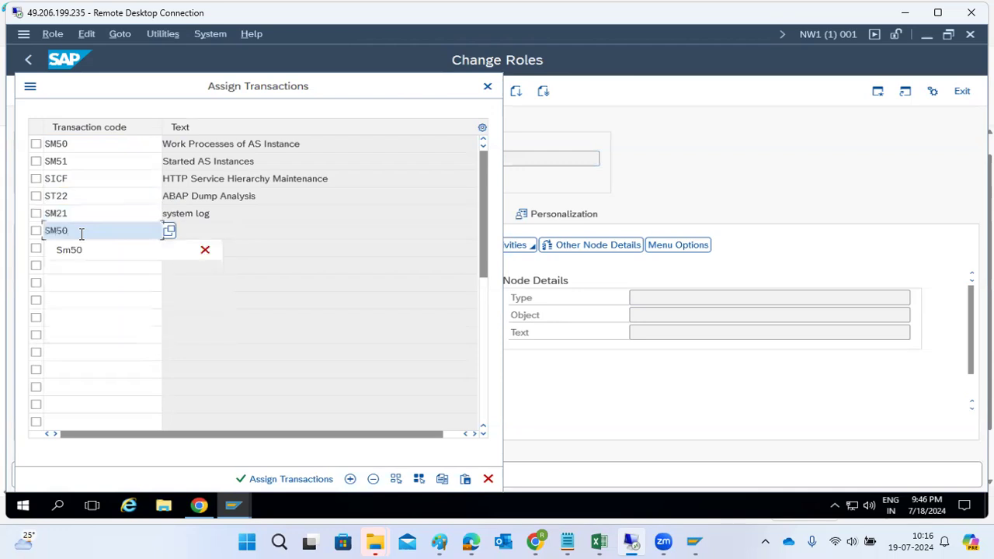
key("BackSpace")
key("BackSpace")
type("66")
key("Return")
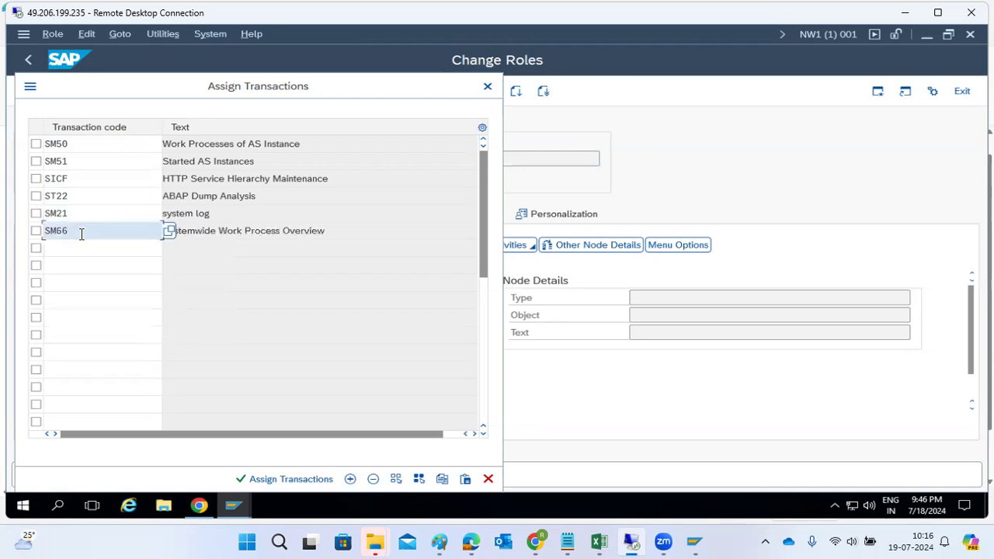
left_click(83, 248)
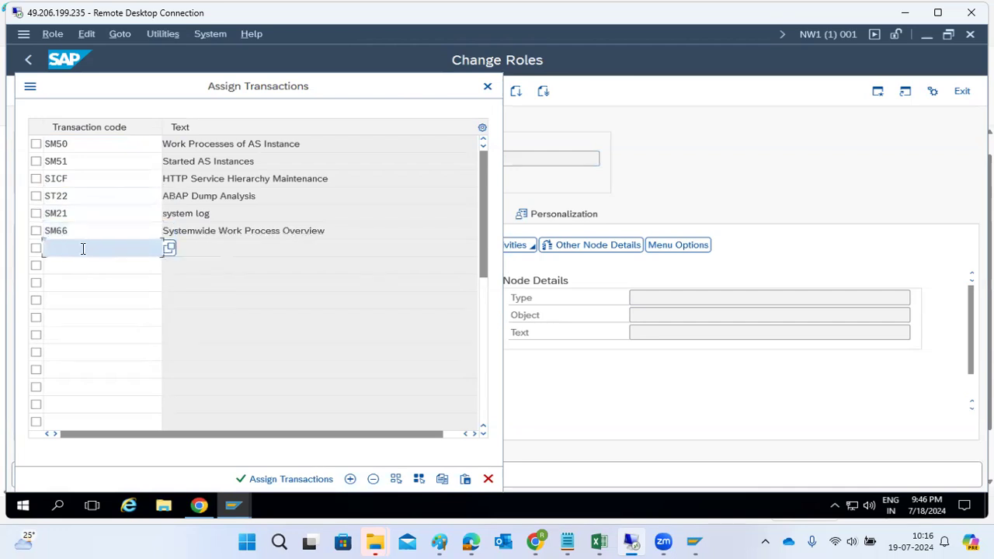
type("SM04")
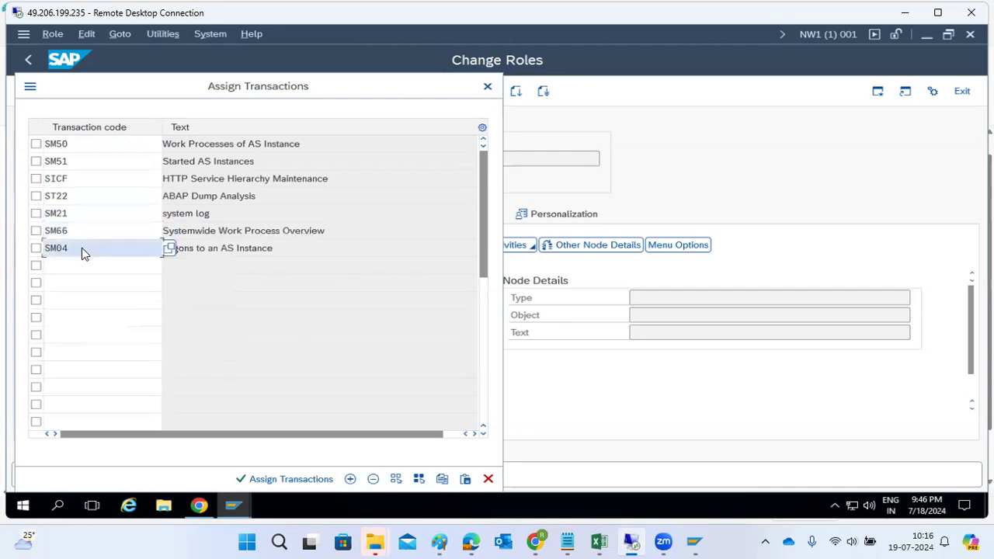
left_click(86, 267)
type("AL08")
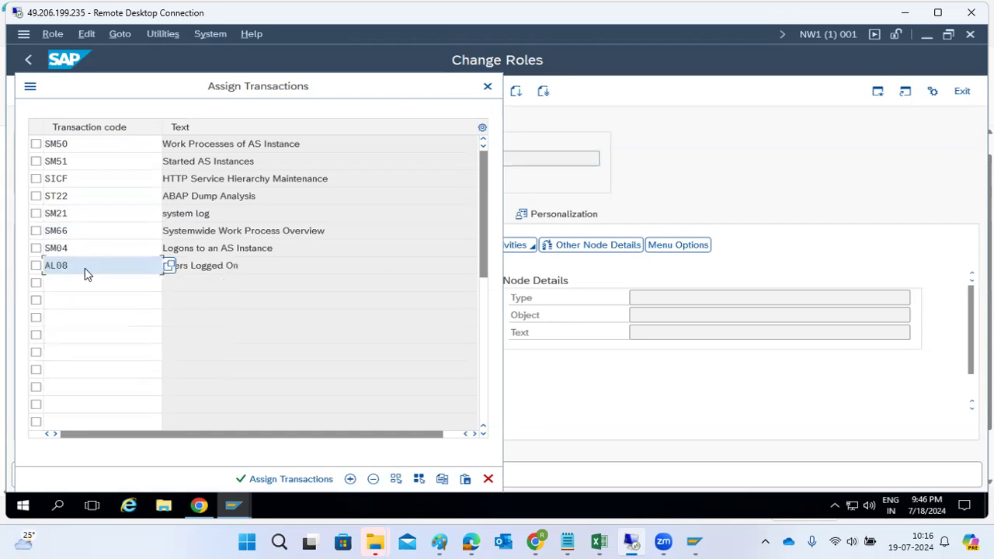
left_click(256, 479)
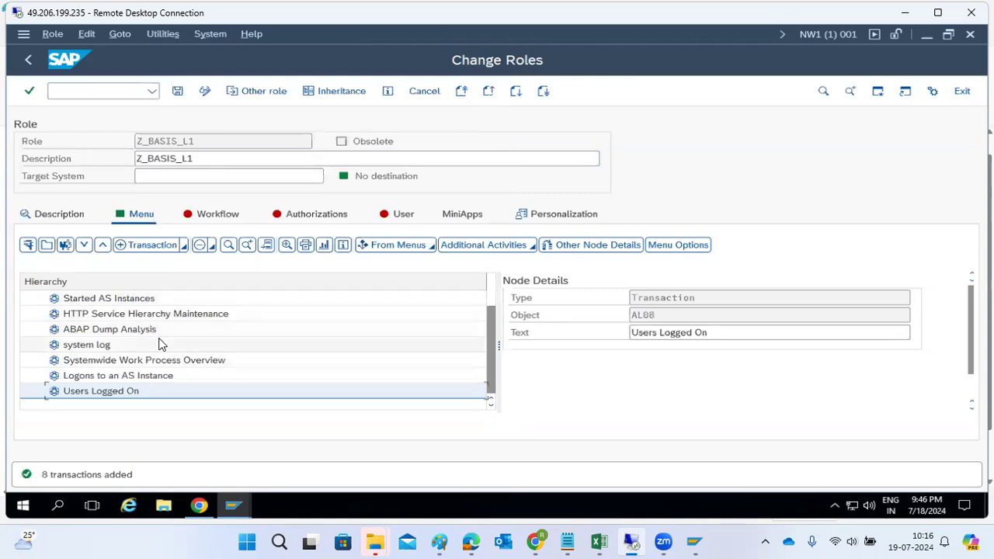
Save the Z_BASIS_L1 menu and start changing its authorization data.
left_click(178, 91)
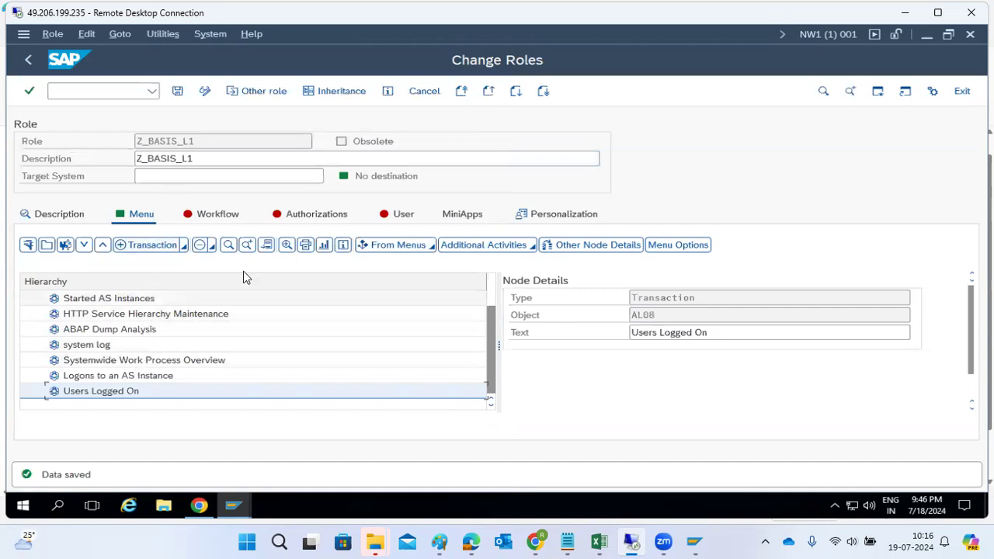
left_click(293, 218)
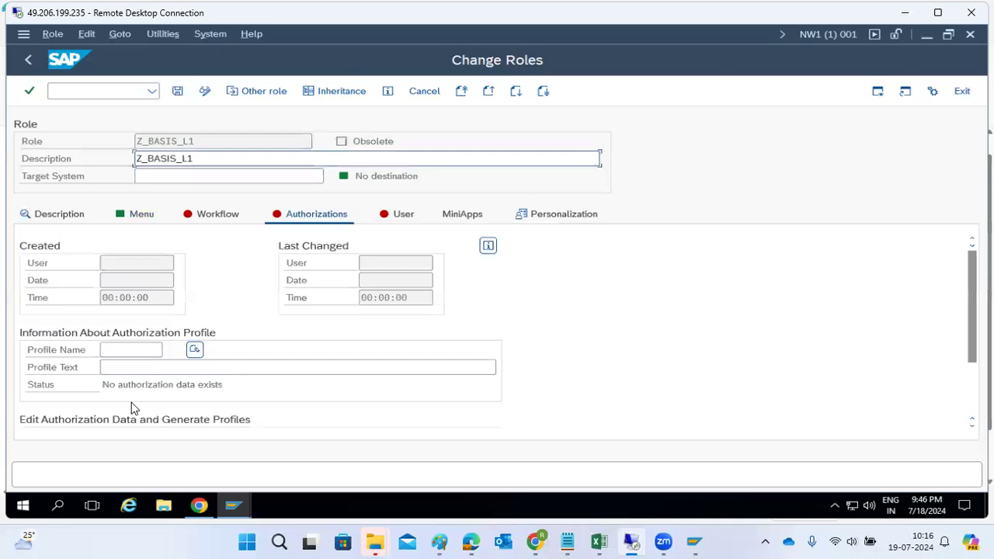
scroll(917, 375, "down", 3)
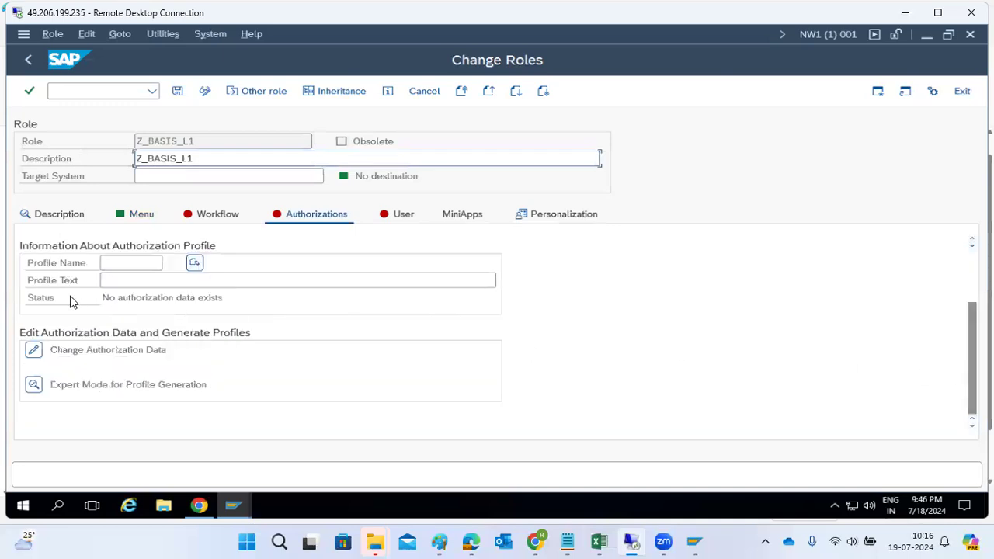
left_click(34, 352)
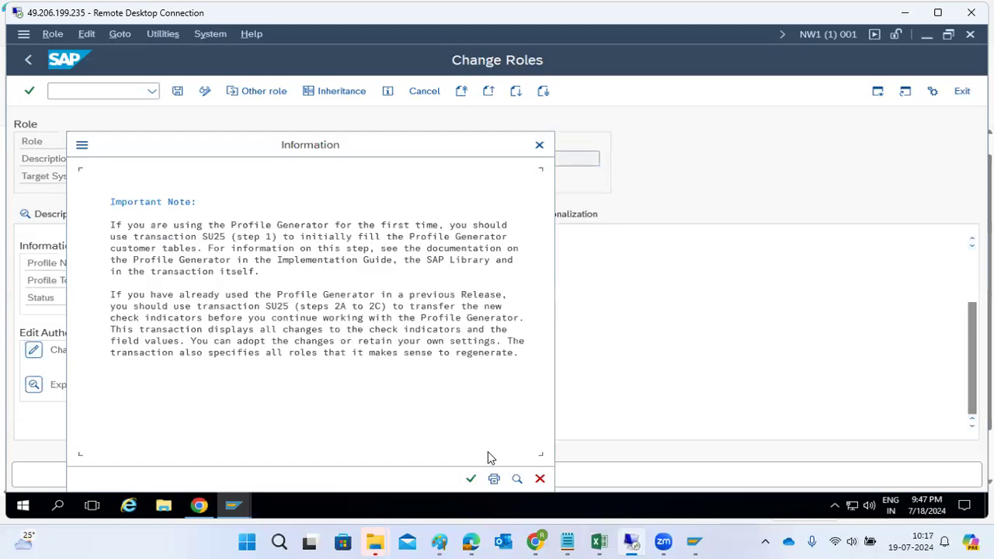
Save Z_BASIS_L1's authorization data and generate its profile when exiting authorization maintenance.
left_click(472, 479)
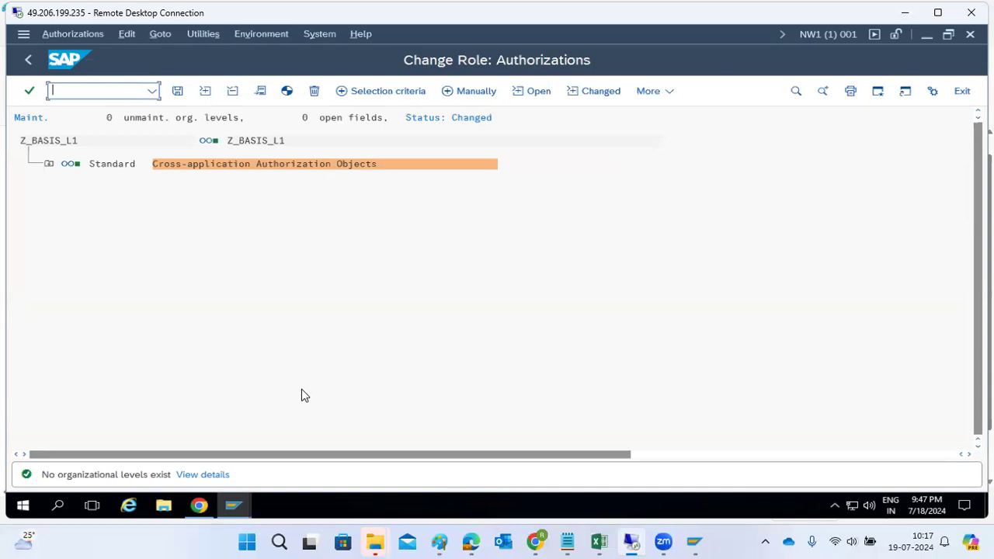
left_click(177, 91)
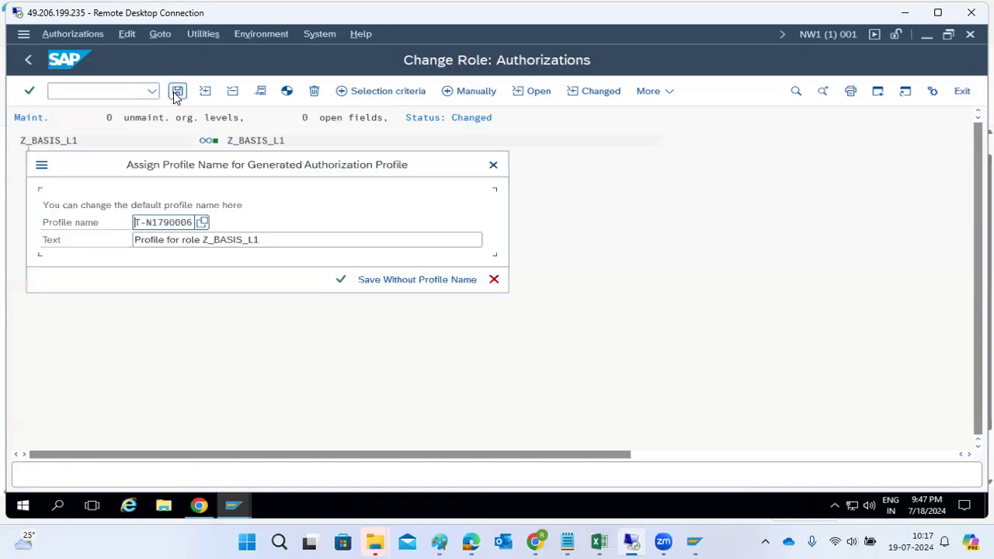
left_click(340, 280)
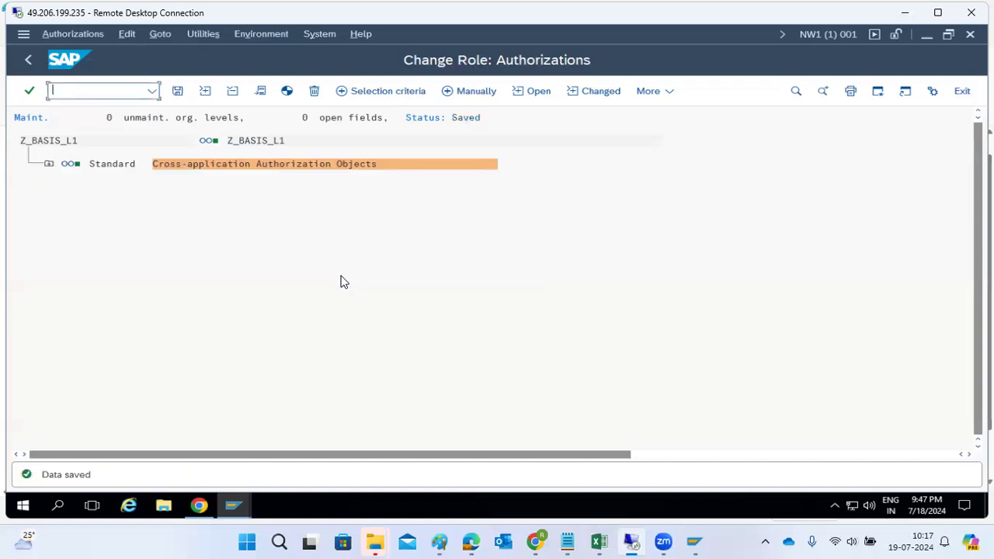
left_click(26, 62)
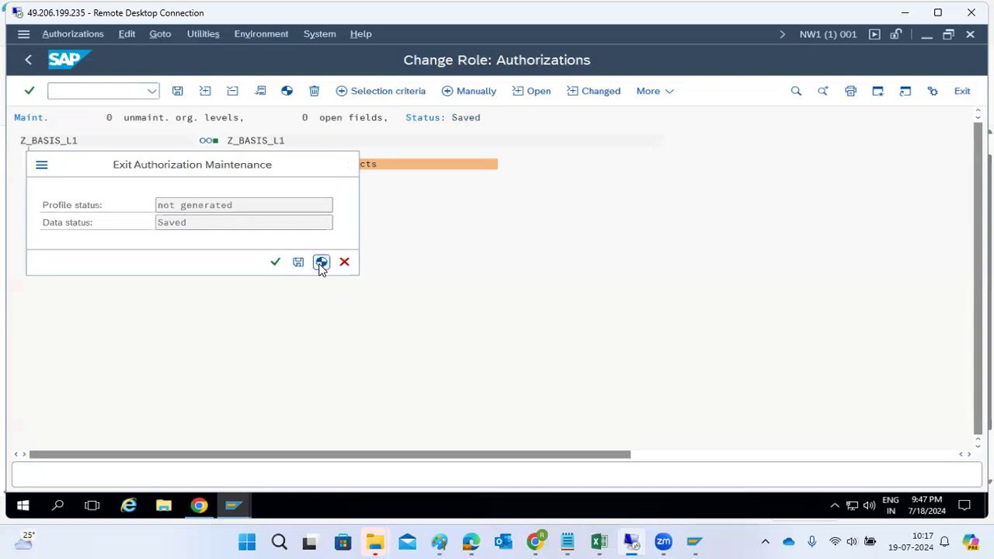
left_click(321, 262)
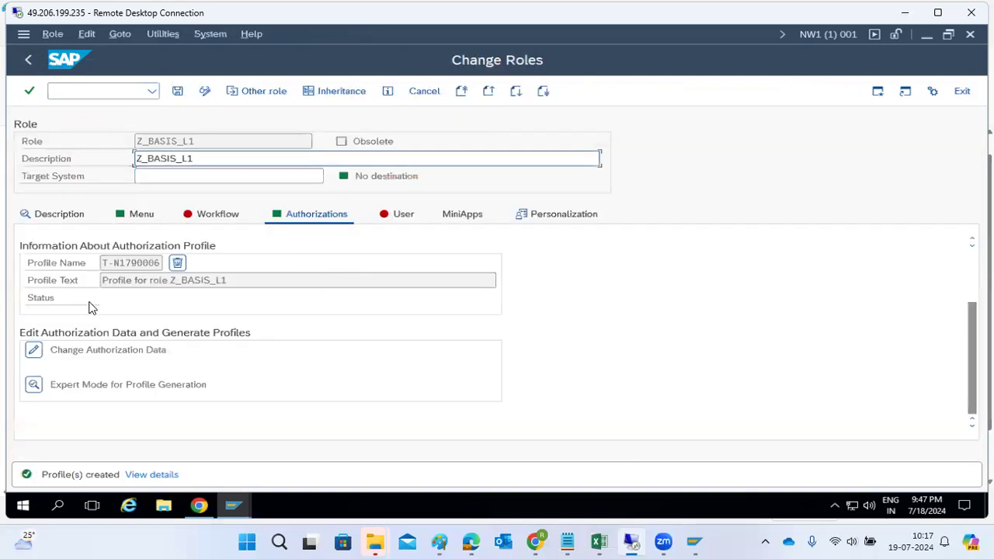
Assign the test user to role Z_BASIS_L1 on the User tab and save the role.
left_click(178, 92)
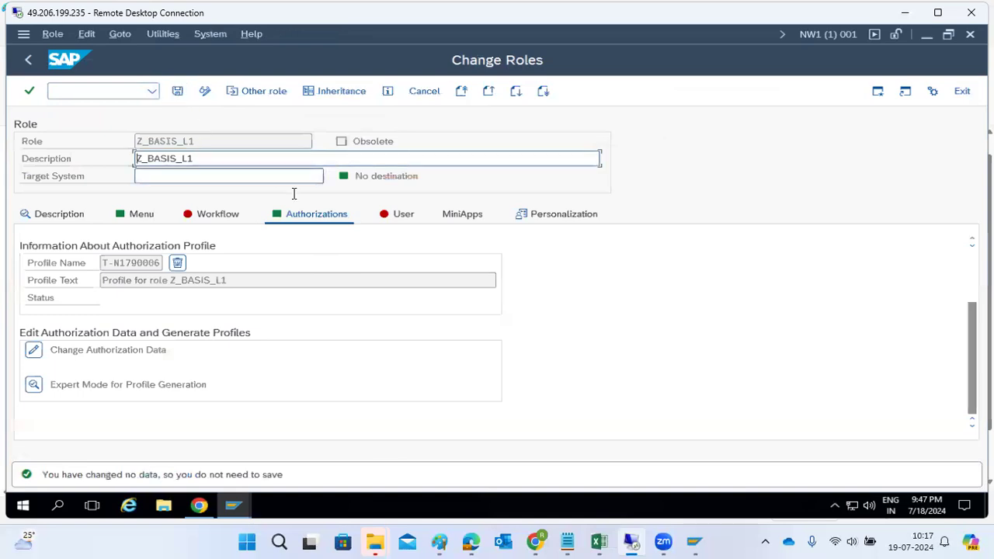
left_click(391, 222)
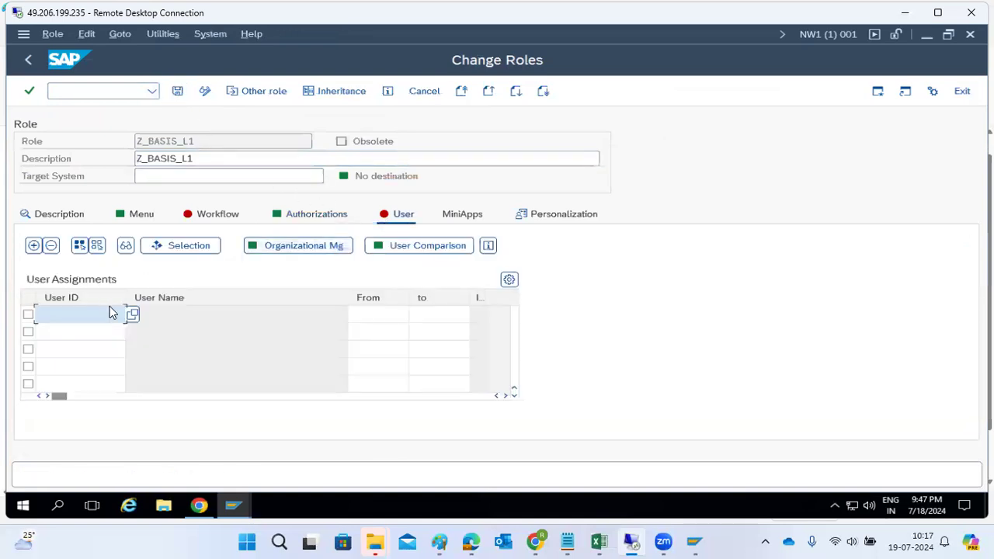
type("ravi1")
key("Return")
key("ctrl+s")
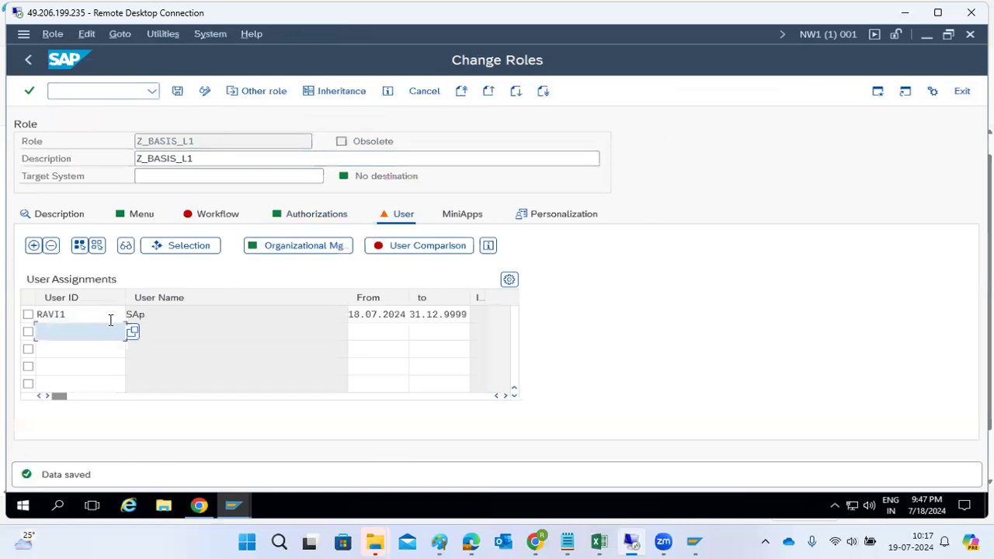
left_click(178, 91)
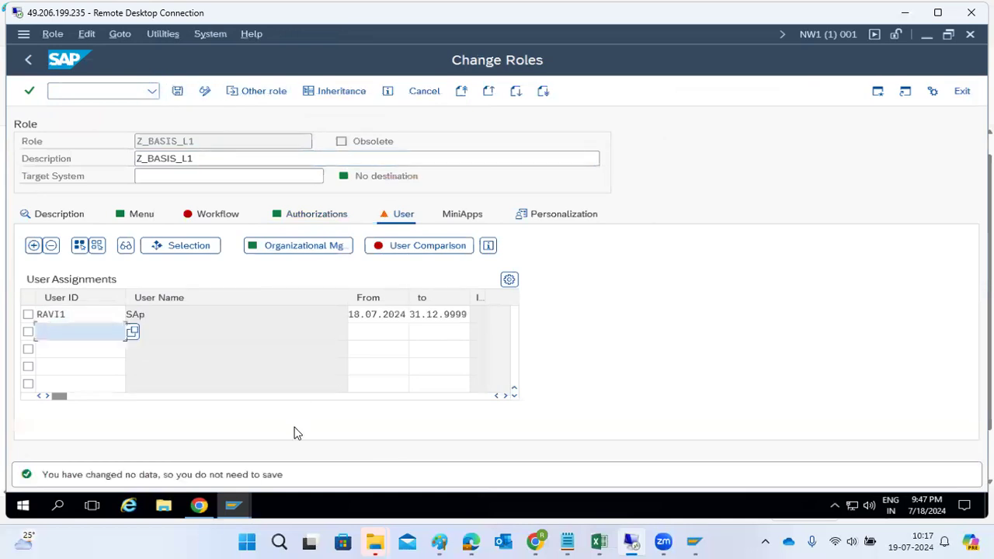
In the other session, try SM50 and ST22, then log that session off.
left_click(233, 506)
left_click(327, 456)
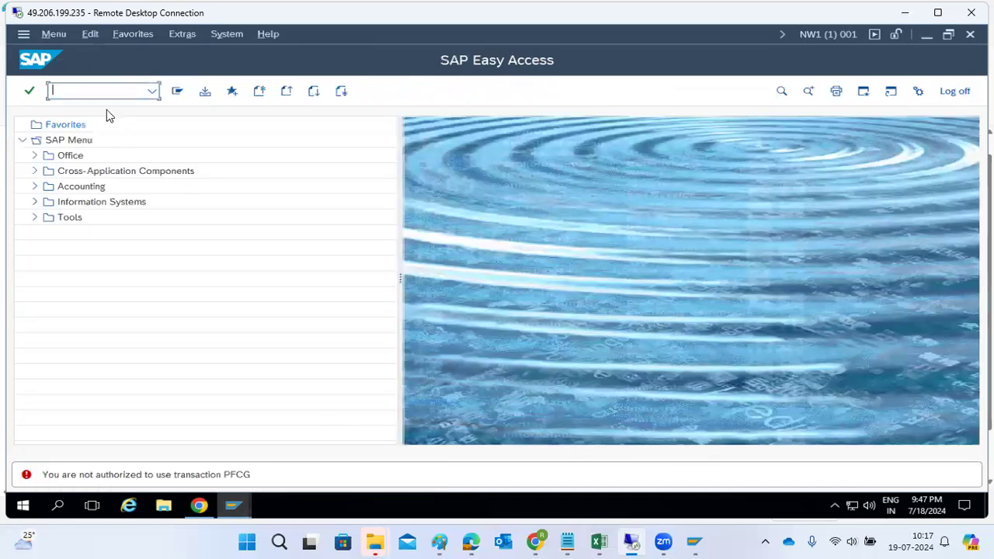
type("sm50")
key("Return")
type("st22")
key("Return")
left_click(970, 34)
left_click(192, 317)
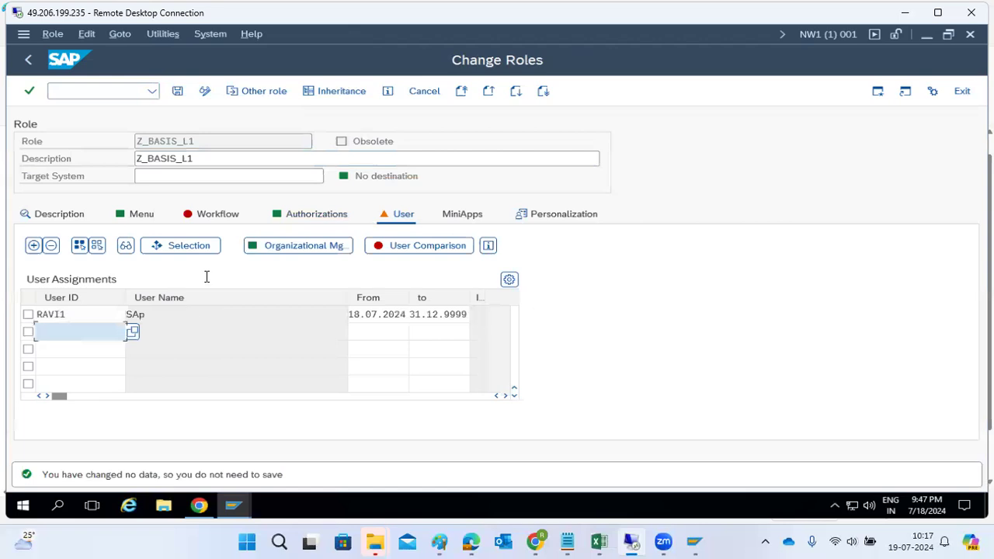
Run the complete user master comparison for Z_BASIS_L1 and save the role.
left_click(249, 518)
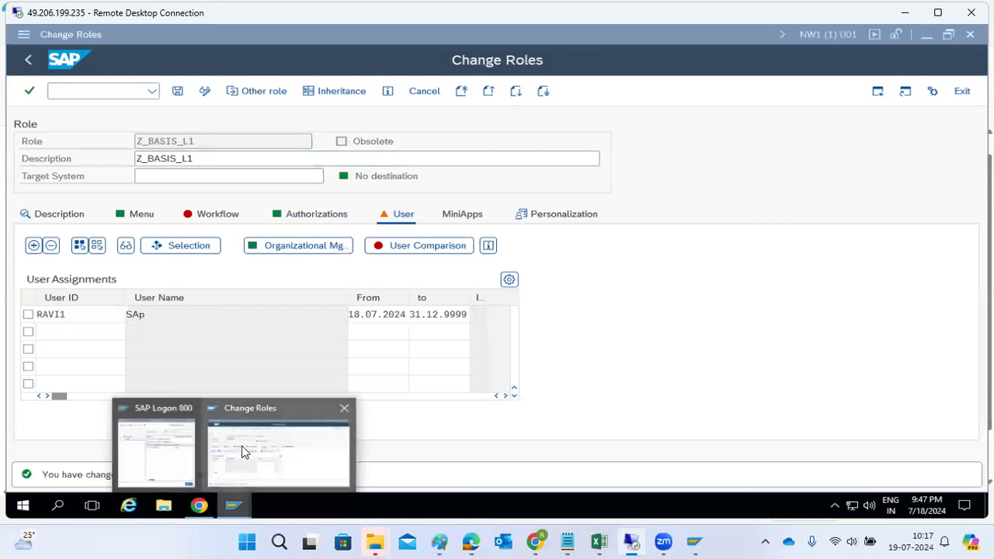
left_click(404, 246)
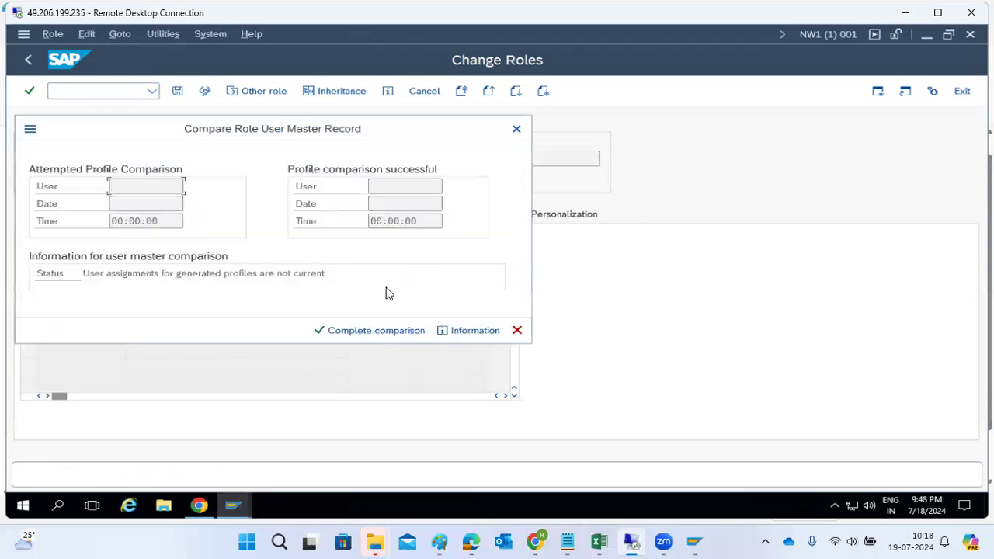
left_click(338, 333)
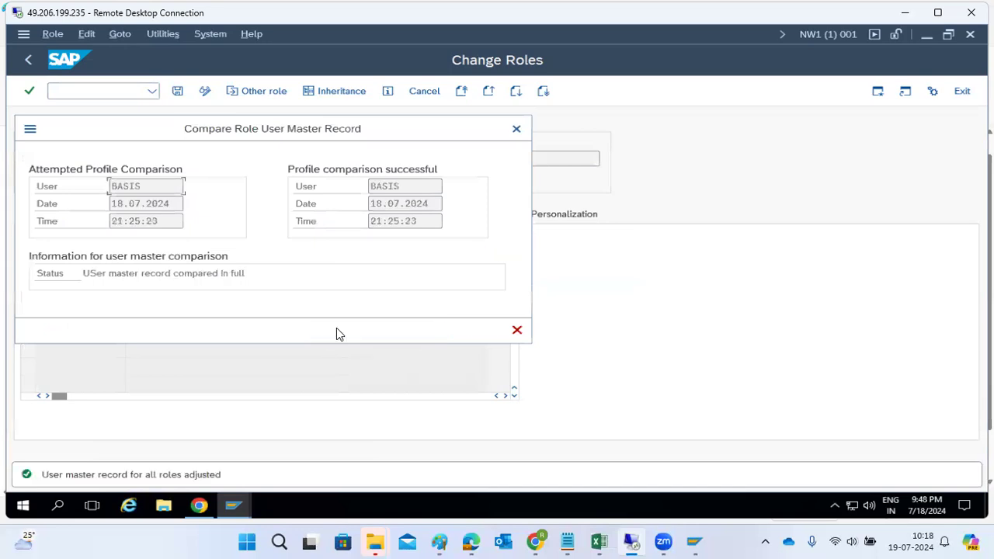
left_click(517, 331)
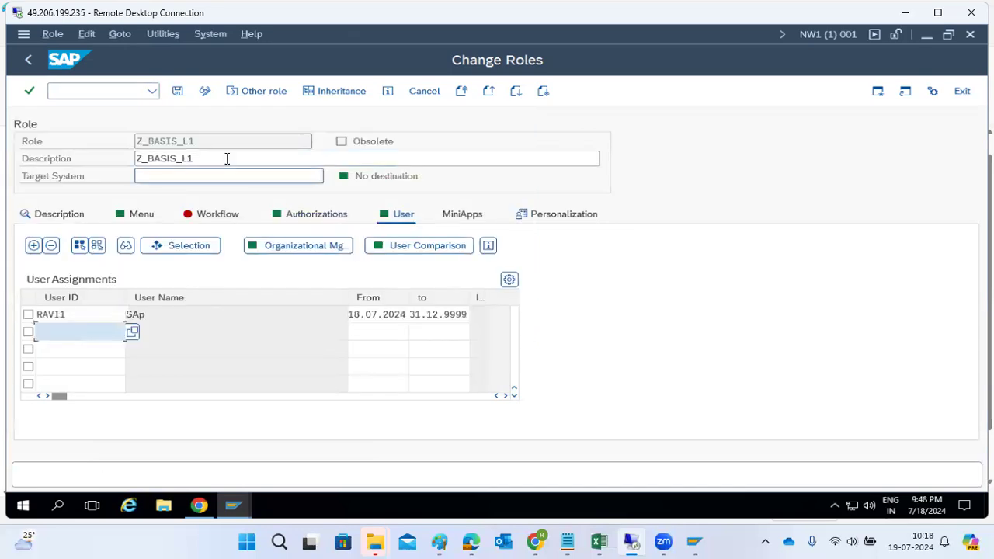
left_click(177, 94)
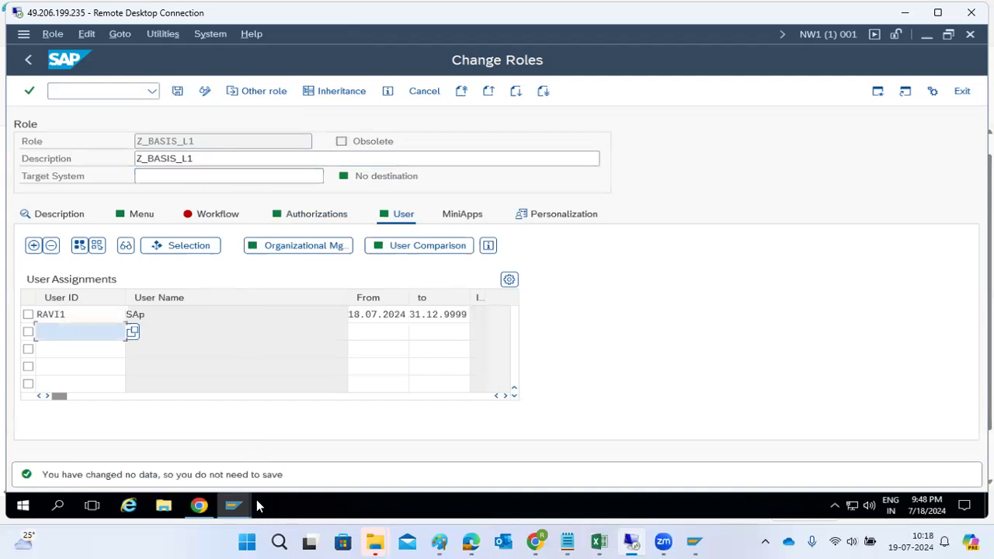
Log on to SAP NetWeaver Development as the test user from SAP Logon.
mouse_move(233, 506)
left_click(153, 448)
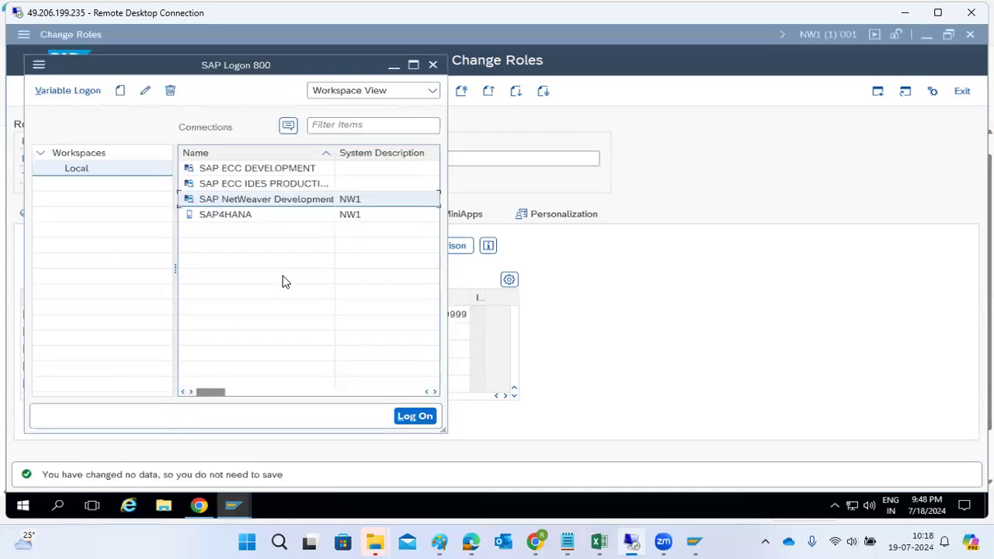
double_click(250, 200)
type("ravi1")
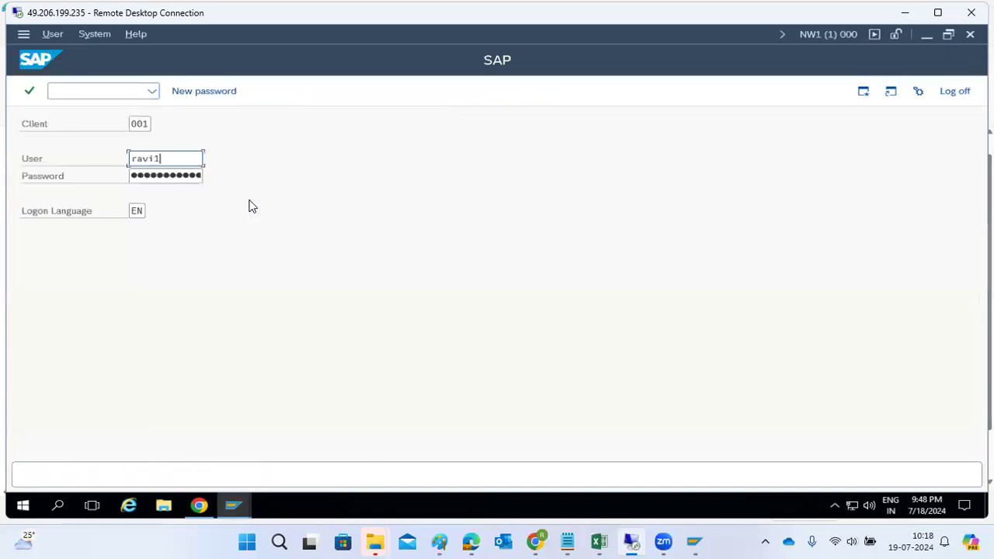
key("Tab")
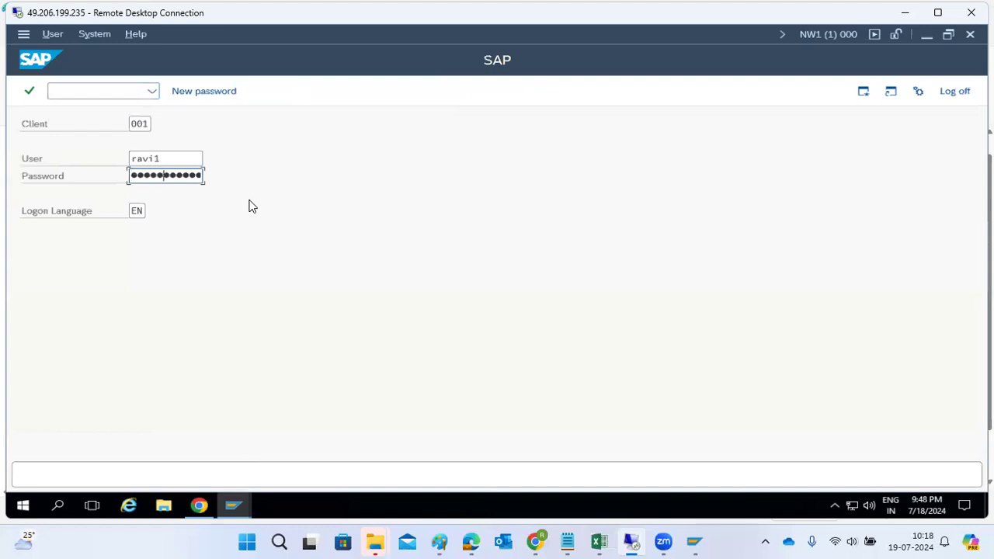
key("Return")
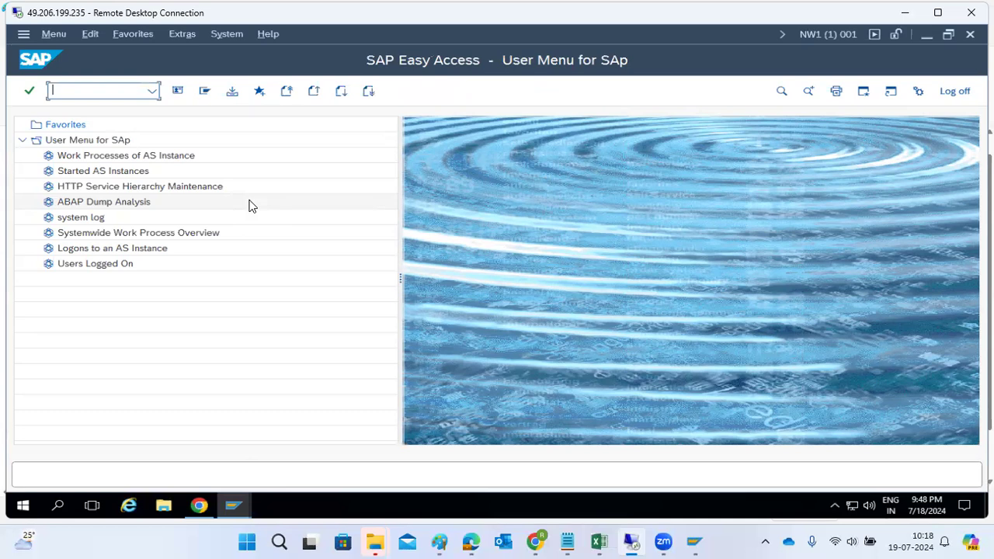
Run SM50, then try /nST22 and dismiss the not-authorized message.
type("sm50")
key("Return")
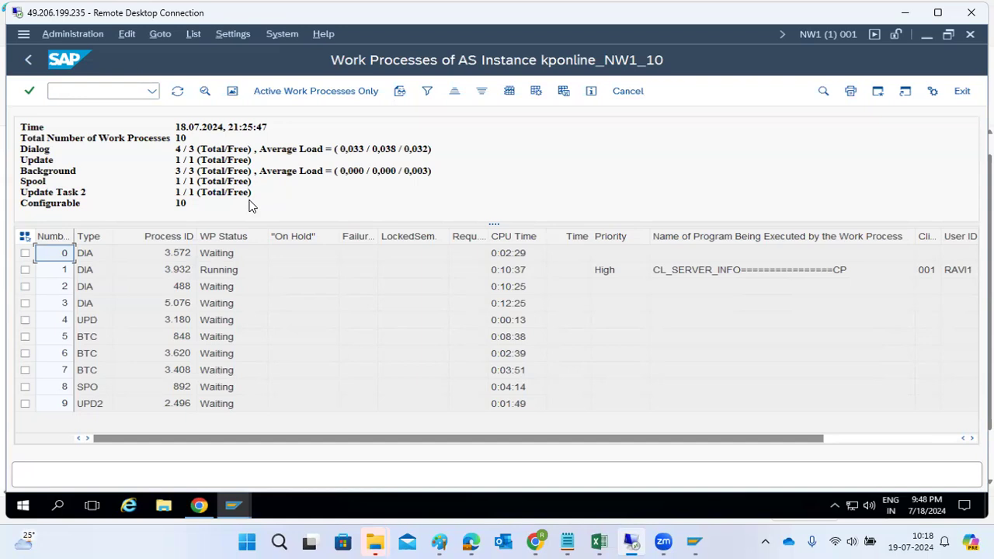
left_click(80, 93)
type("/ns")
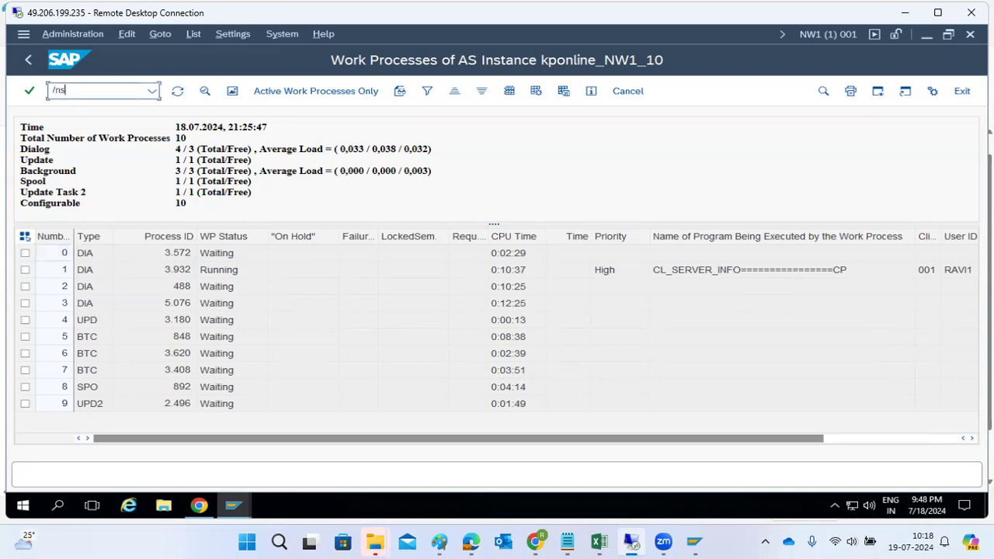
type("t22")
key("Return")
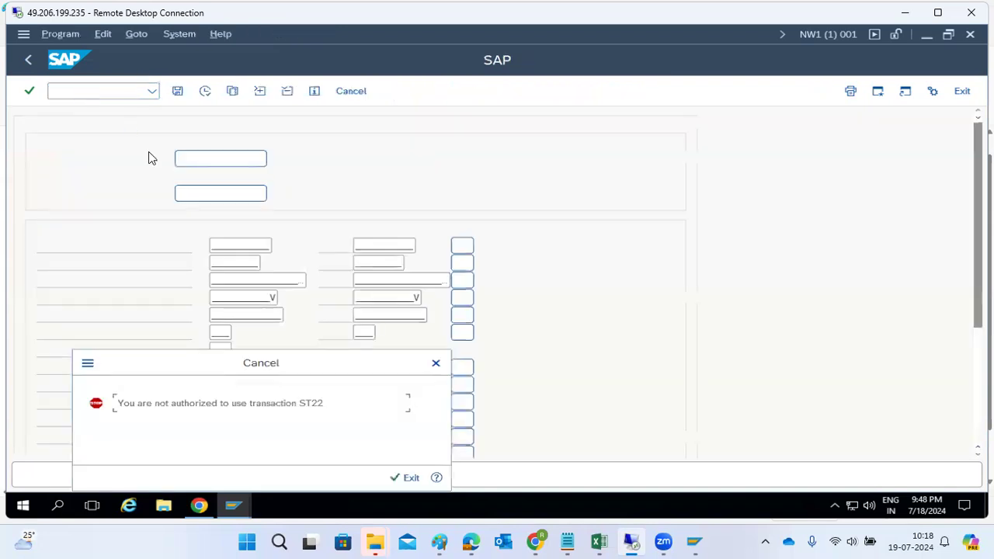
left_click(410, 477)
Run SM51, SM50 and SM66 as the test user, then return to Change Roles.
type("sm51")
key("Return")
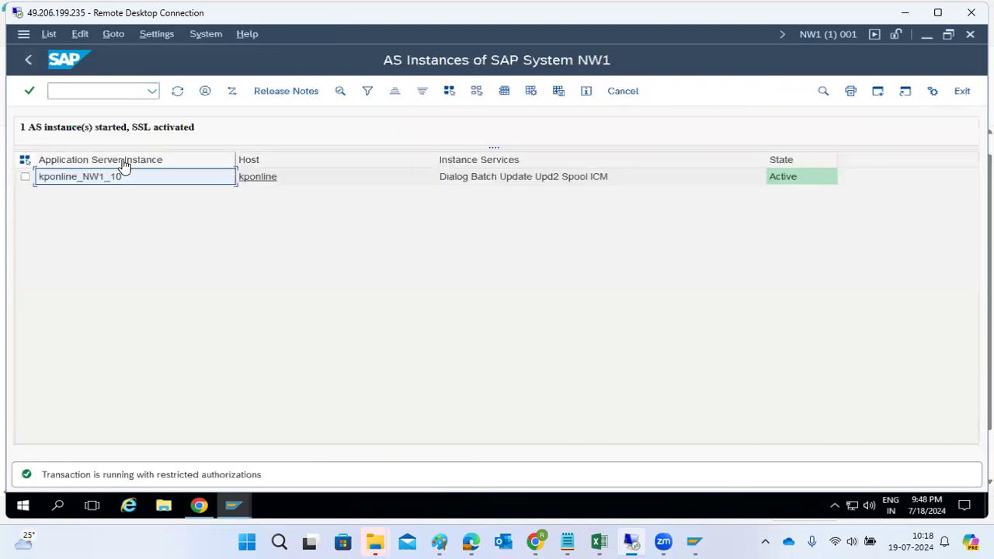
left_click(28, 60)
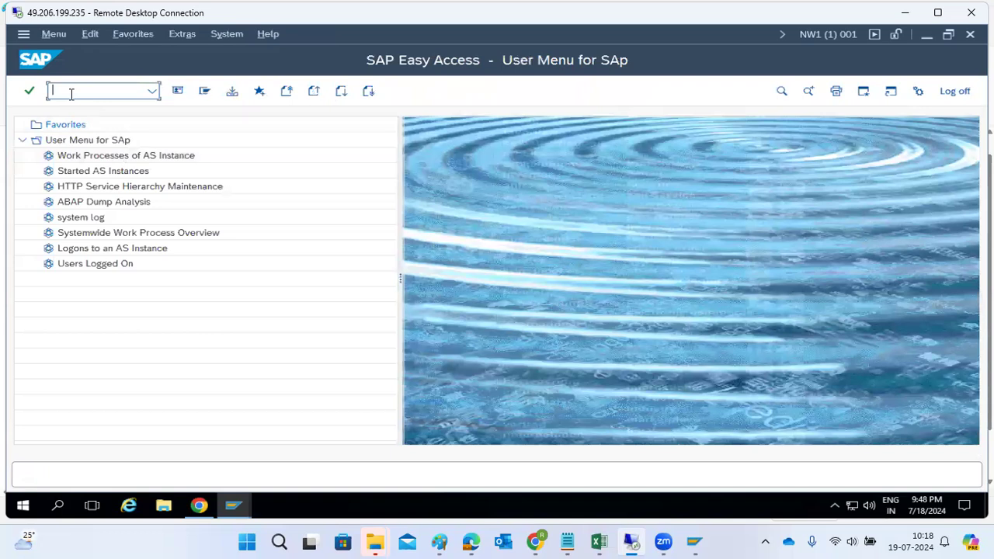
type("sm50")
key("Return")
left_click(71, 94)
type("/")
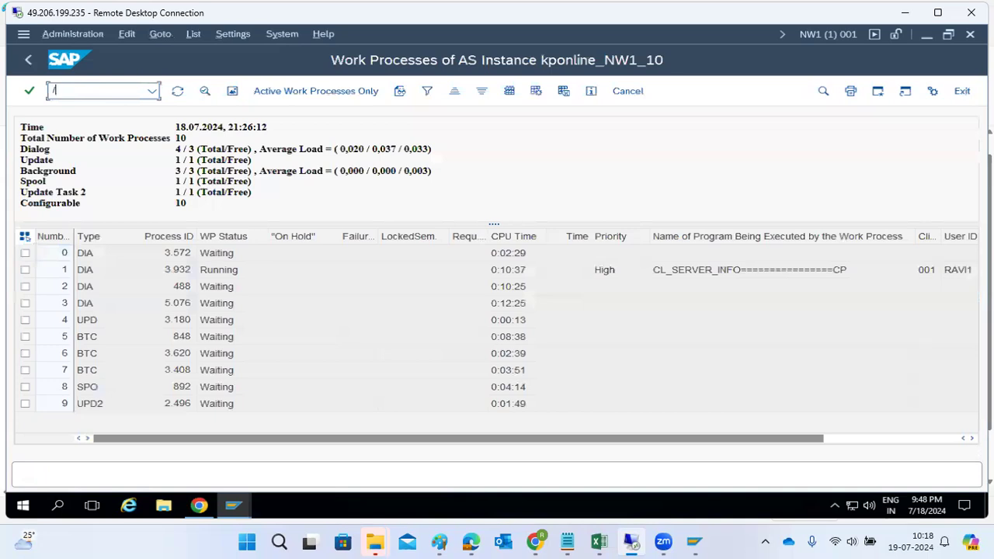
type("nsm66")
key("Return")
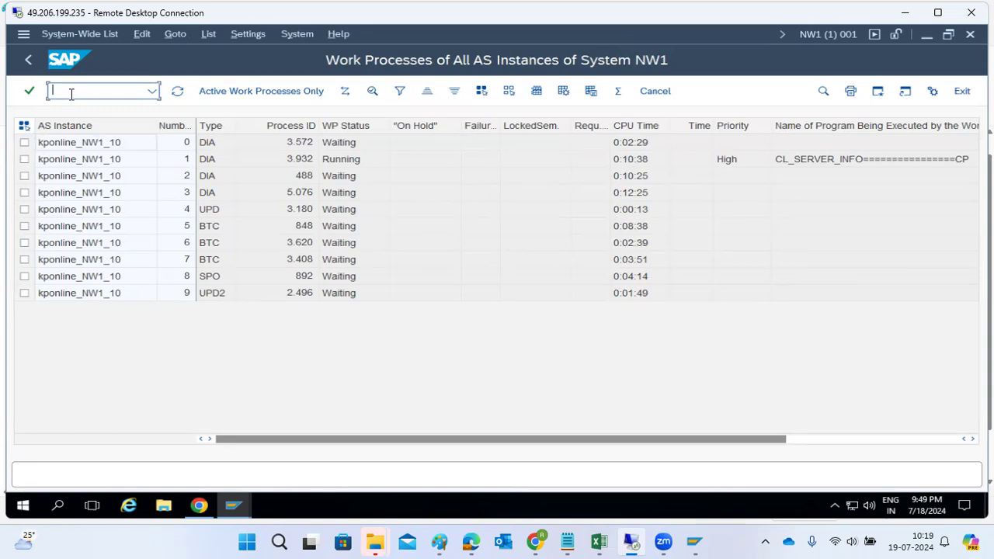
type("/ns")
left_click(234, 506)
left_click(224, 463)
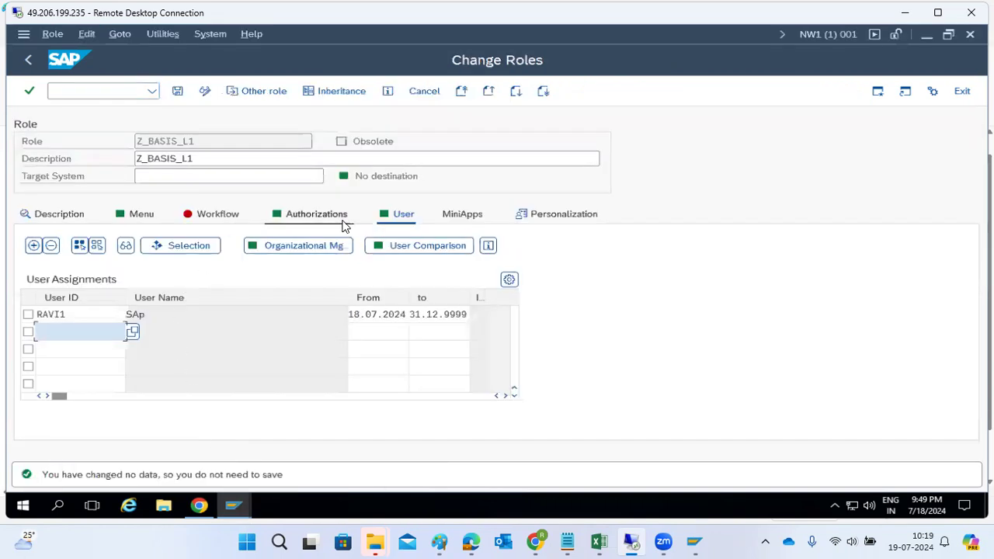
Review Z_BASIS_L1's menu of transactions, then go to the test user's session.
double_click(187, 140)
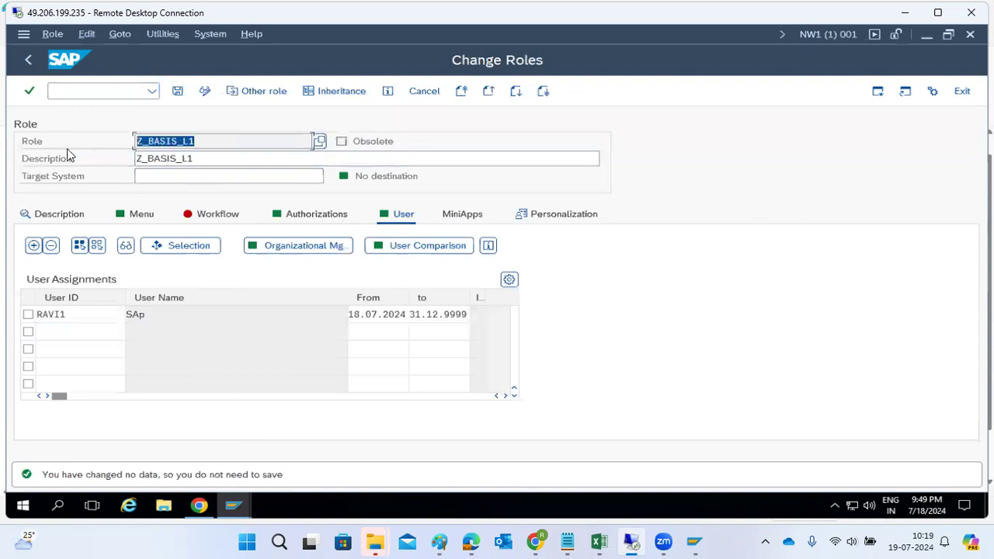
left_click(141, 216)
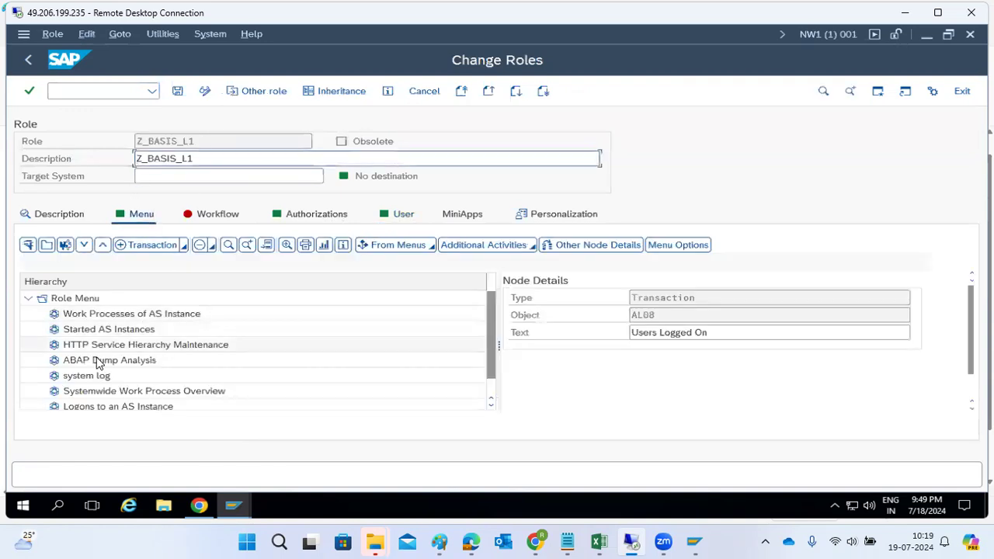
scroll(109, 339, "down", 1)
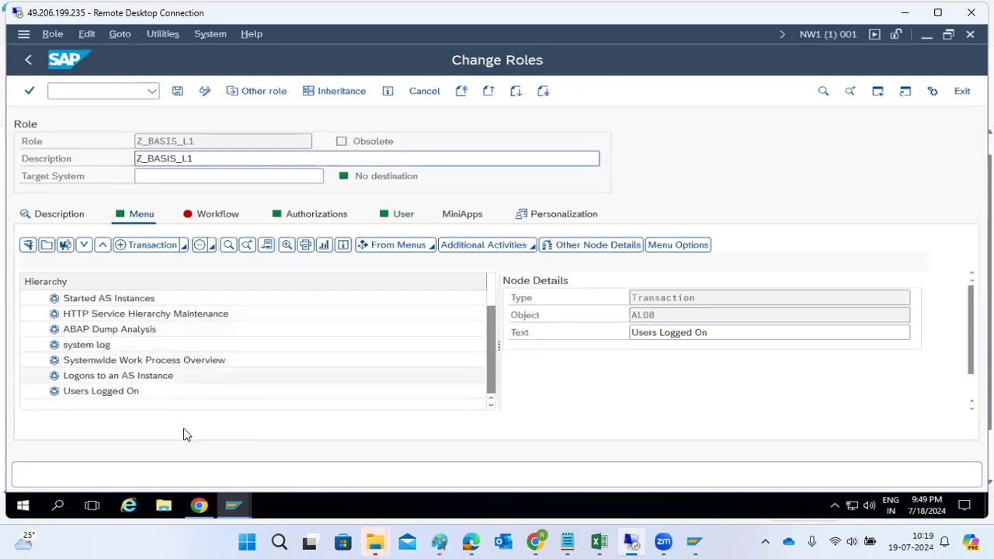
left_click(233, 505)
left_click(355, 451)
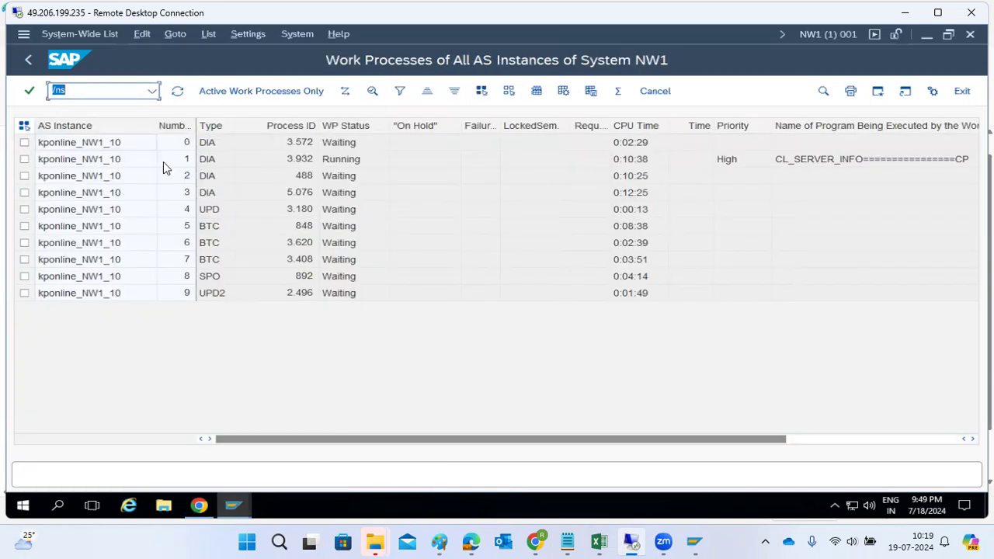
Try STMS, ST21, SM21 and SU53 in the test session; access is refused.
left_click(82, 91)
key("BackSpace")
type("stms")
key("Return")
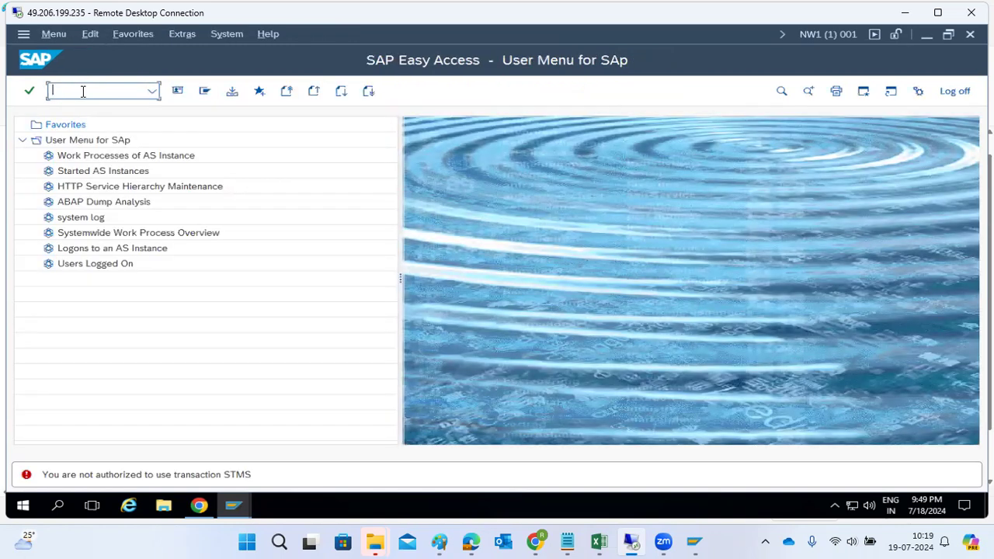
type("st21")
key("Return")
type("sm21")
key("Return")
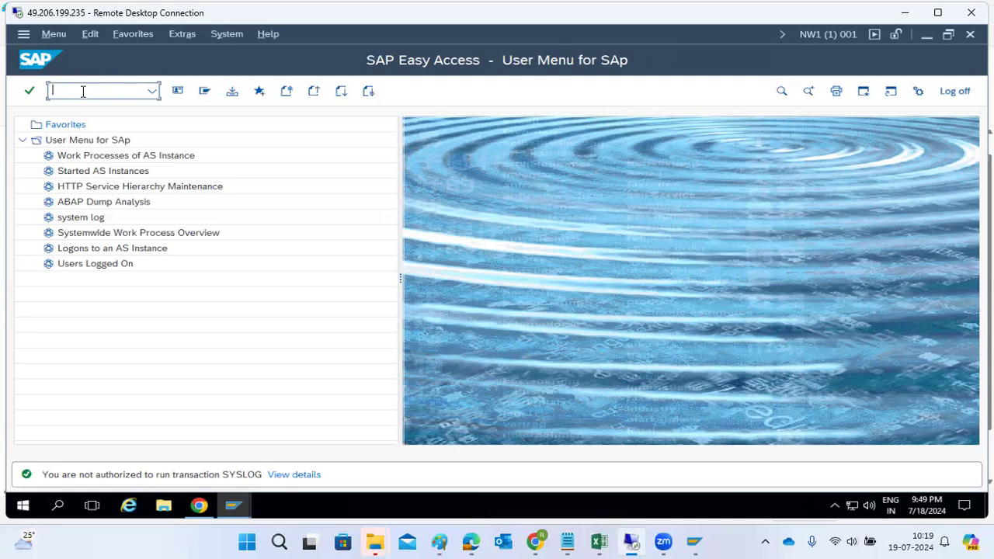
type("su53")
key("Return")
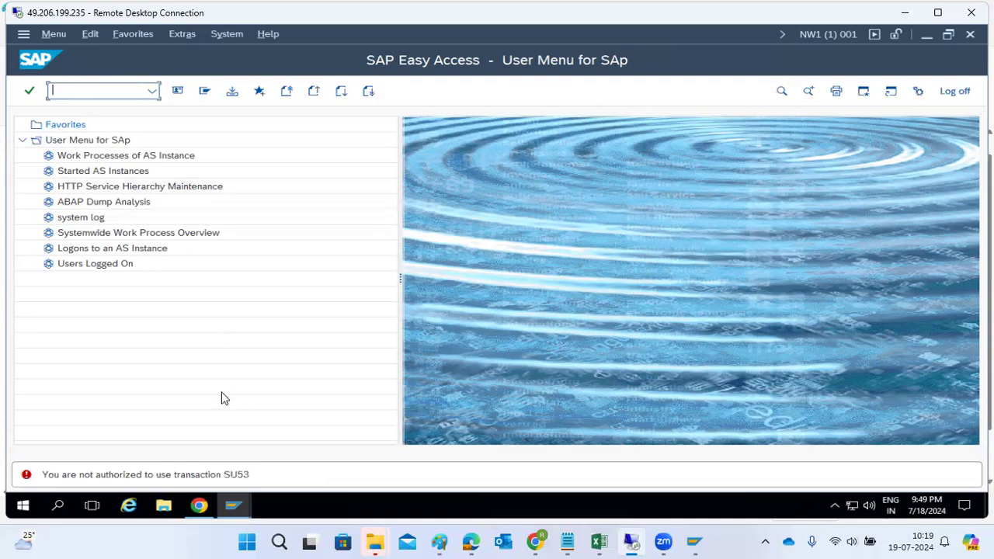
Add transaction SU53 to Z_BASIS_L1's menu and save the role.
mouse_move(233, 505)
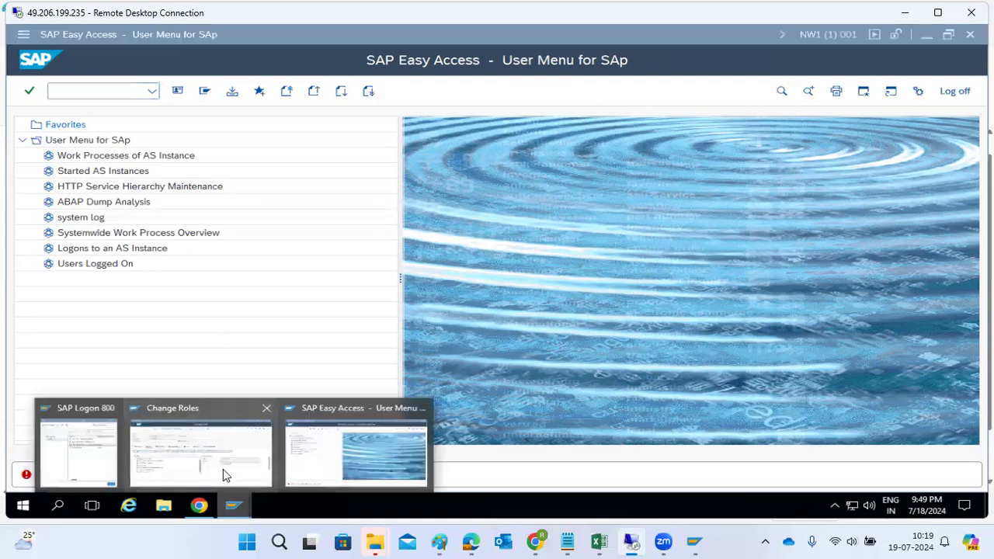
left_click(223, 470)
left_click(157, 250)
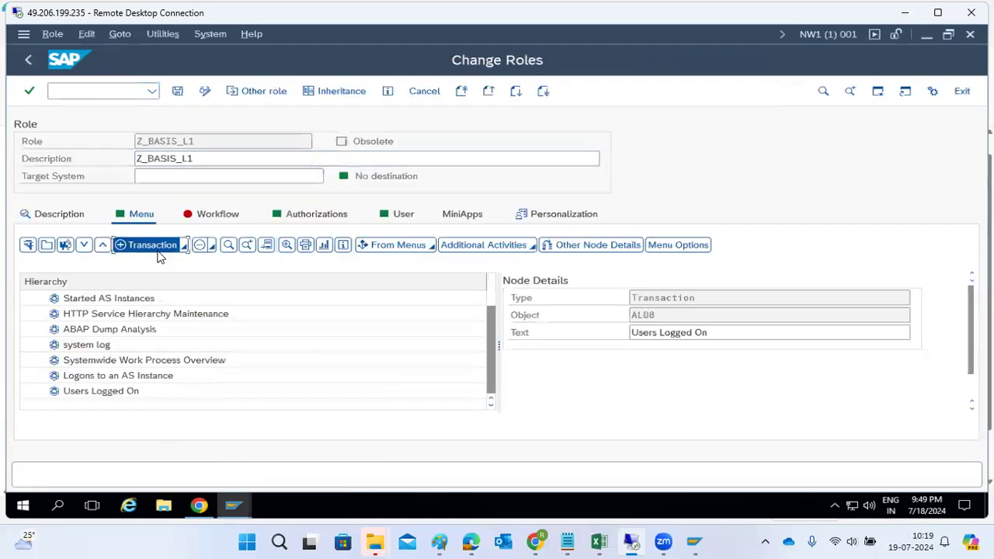
type("su5")
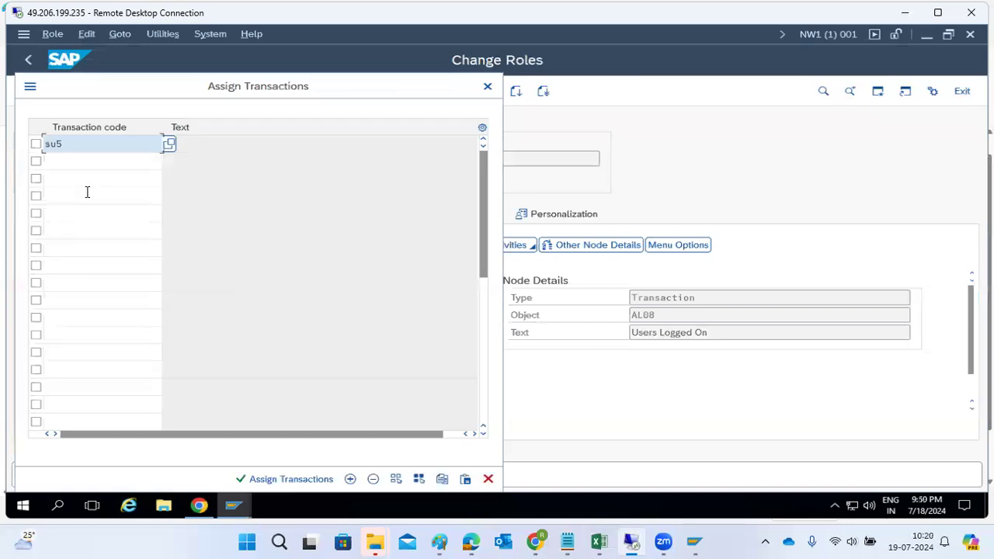
type("3")
key("Return")
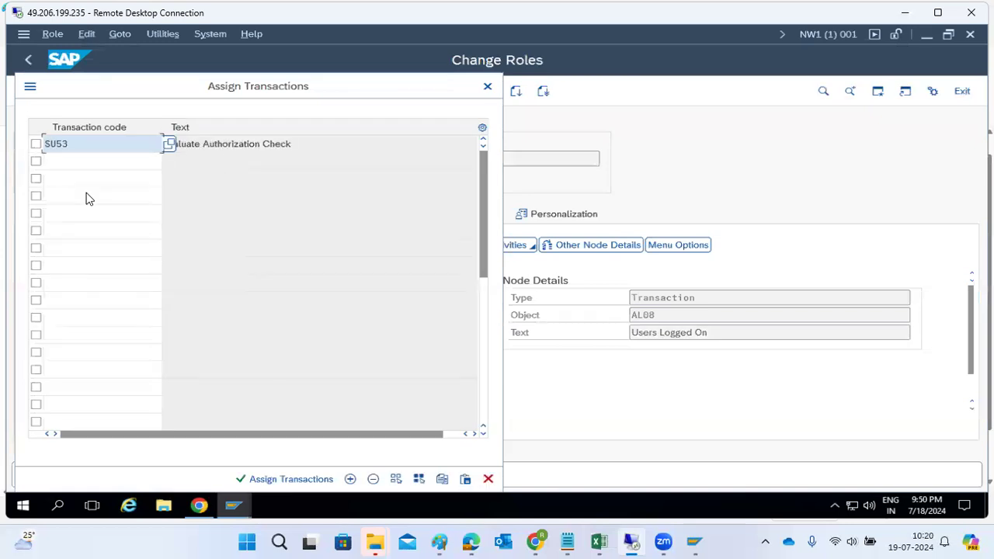
left_click(285, 479)
left_click(178, 91)
Open the Authorizations tab and retest SU53 in Easy Access, still refused.
left_click(284, 214)
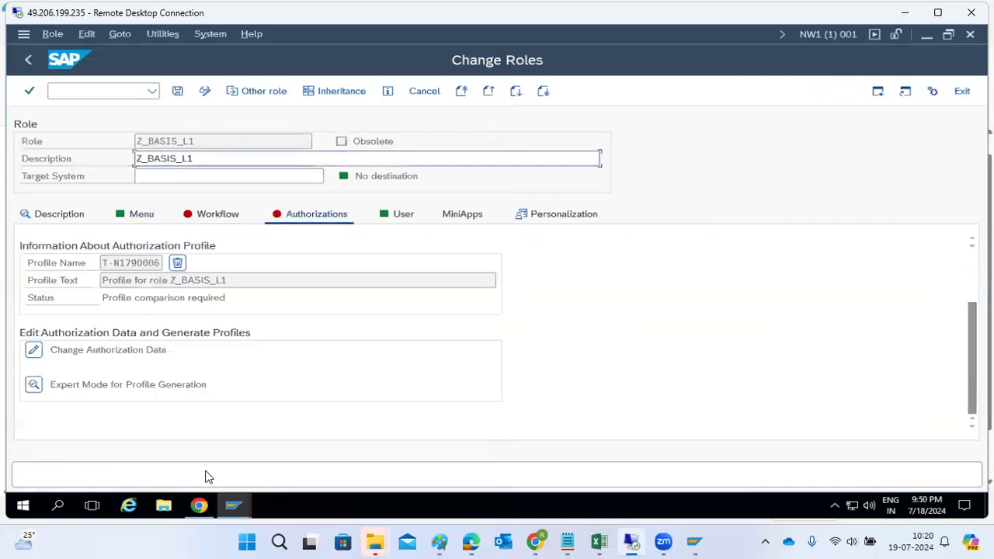
left_click(258, 497)
left_click(346, 432)
type("su53")
key("Return")
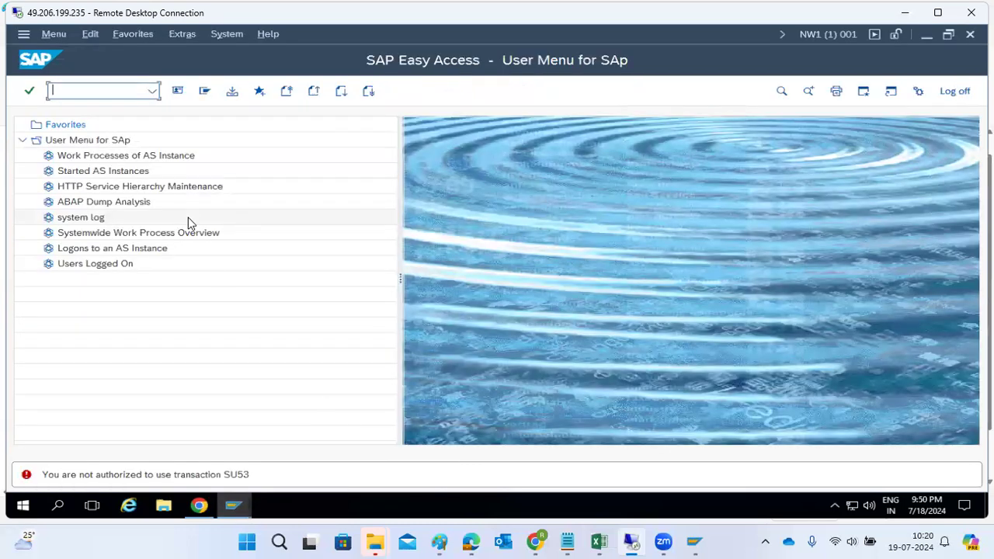
left_click(230, 511)
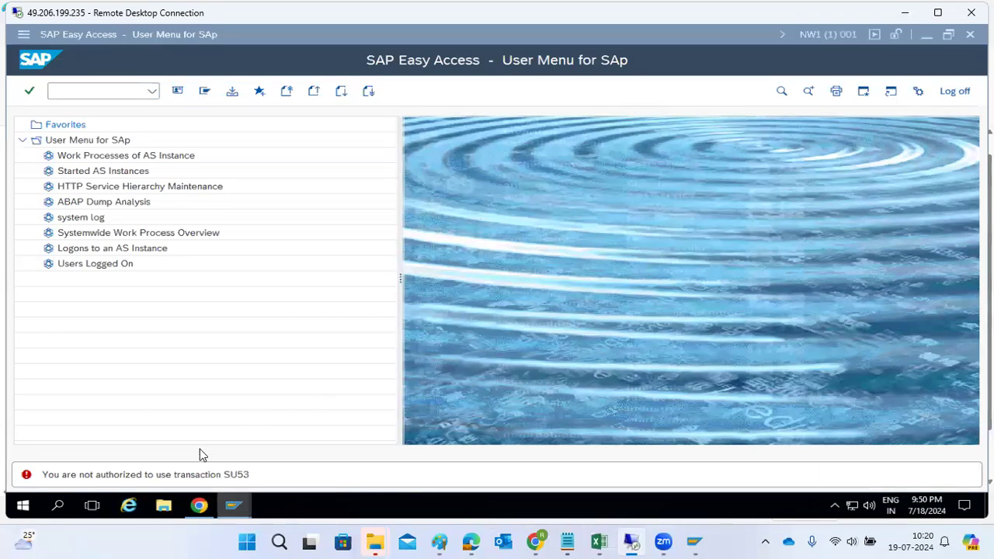
left_click(200, 449)
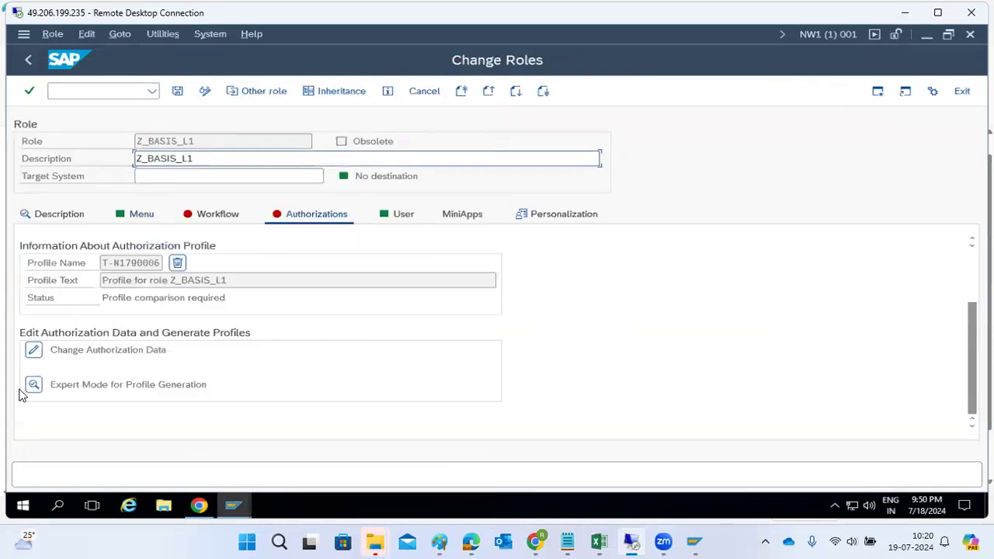
Edit the role's authorization data, start a manual object selection, and open a new GUI window.
left_click(33, 350)
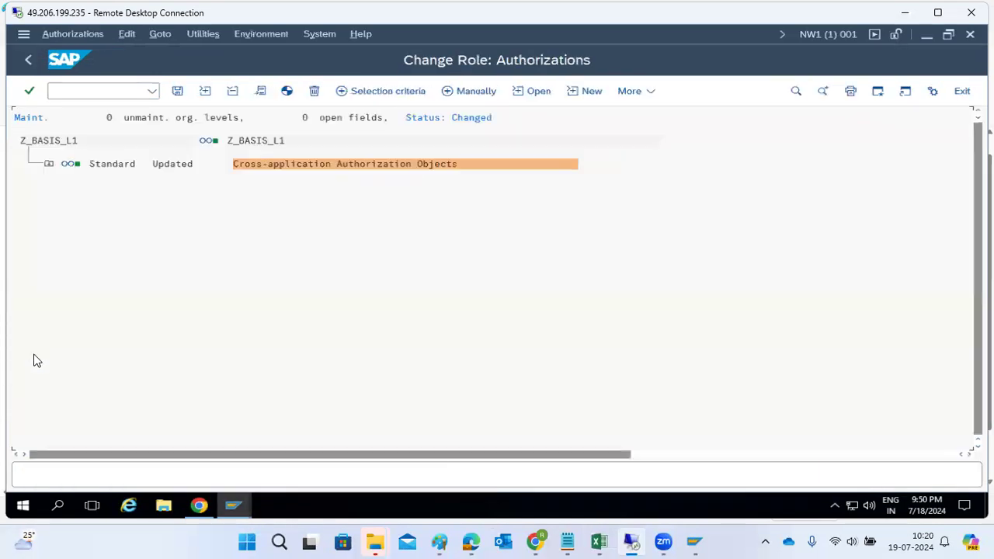
left_click(48, 164)
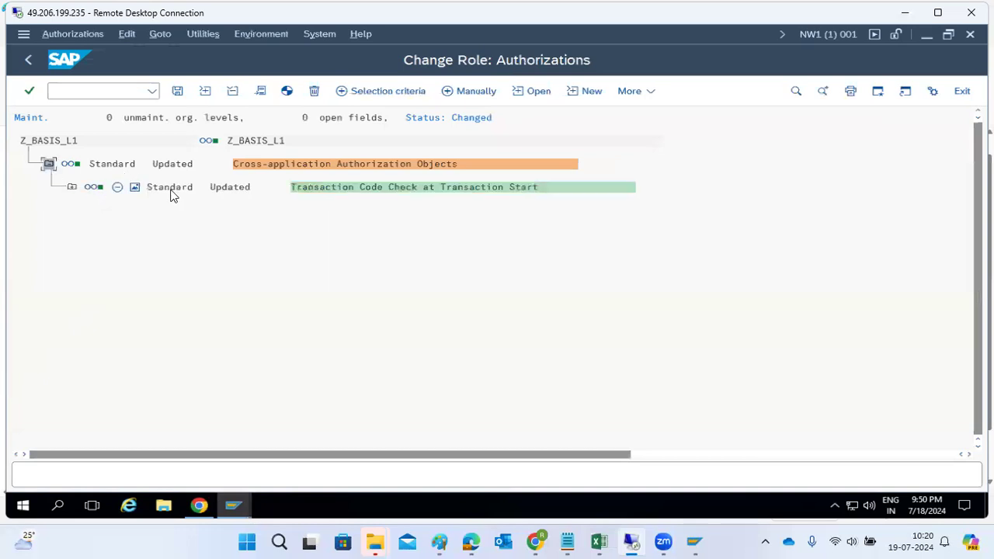
left_click(460, 92)
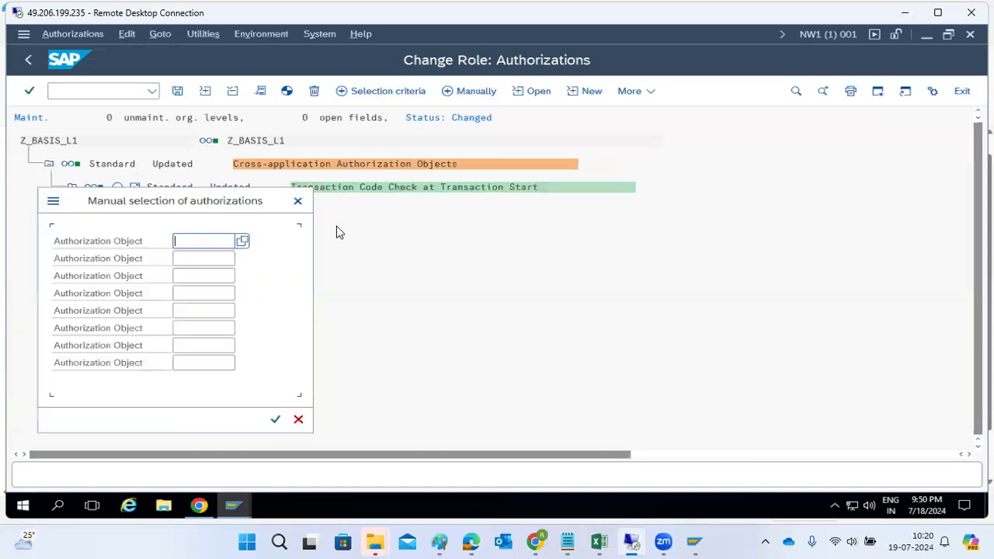
left_click(244, 242)
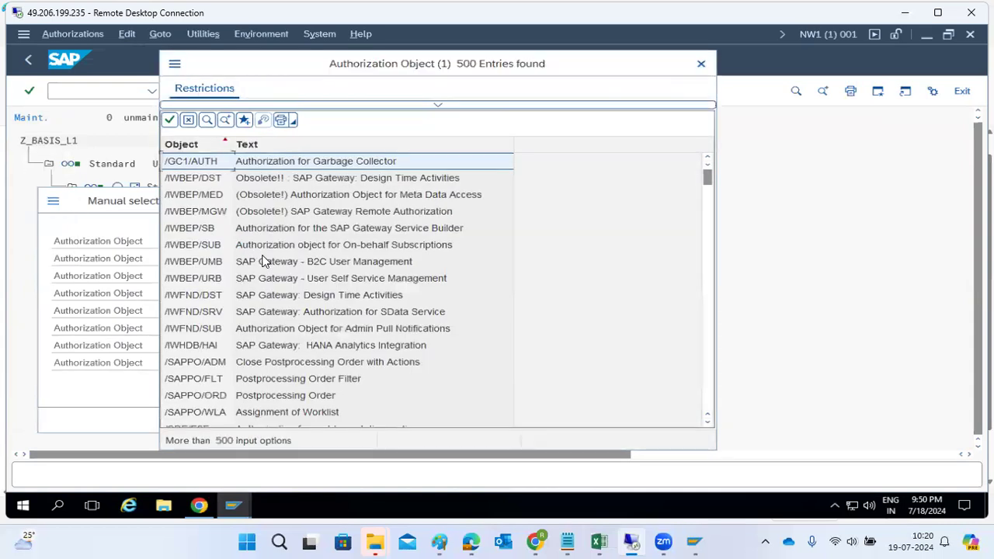
left_click(702, 62)
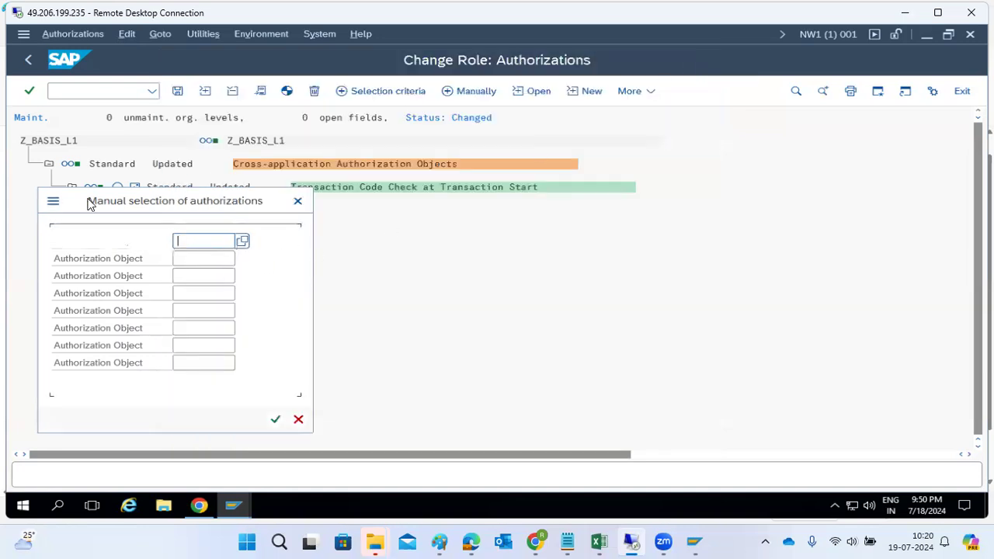
left_click(59, 202)
left_click(100, 267)
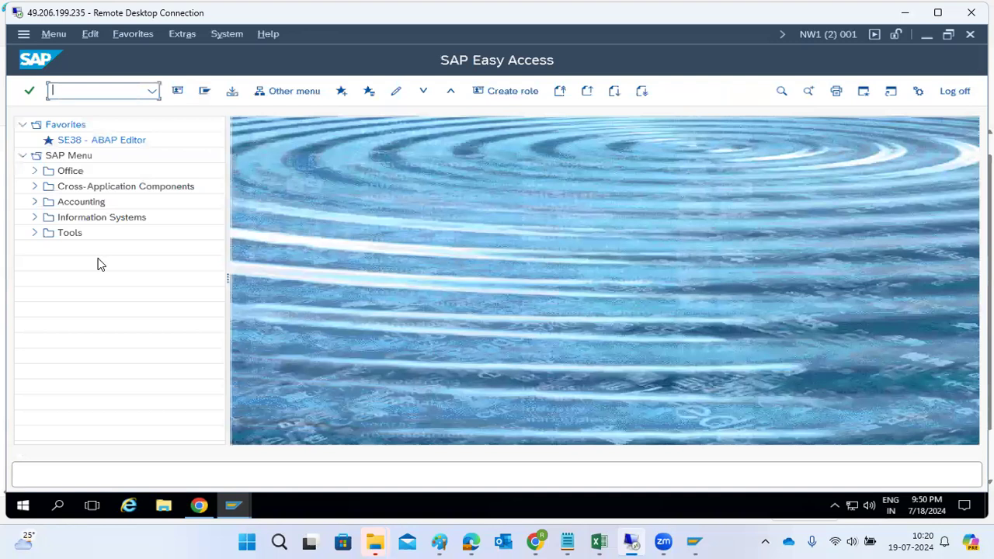
Run SU25, answer Yes to the SAP Note prompt, then go to /nSU22.
type("su25")
key("Return")
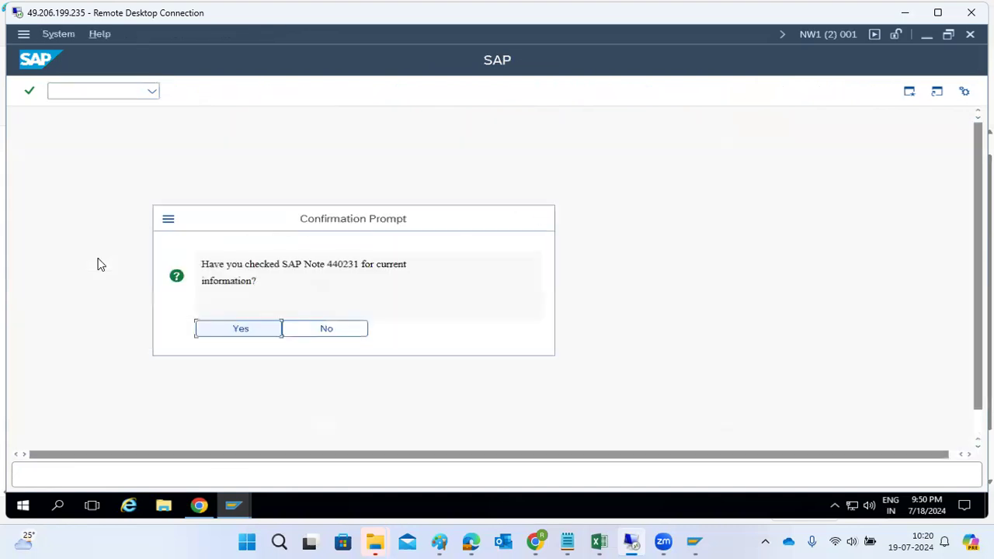
key("Return")
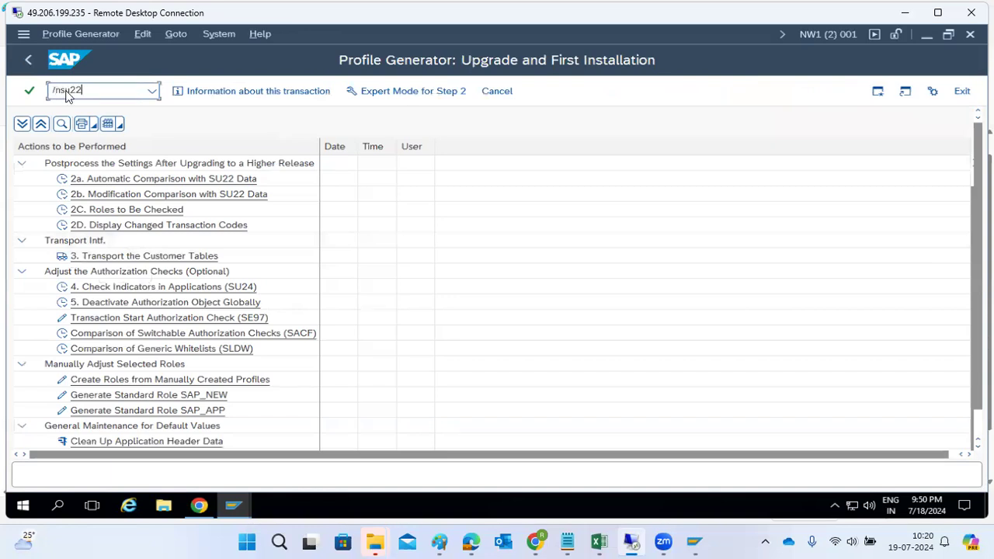
key("Return")
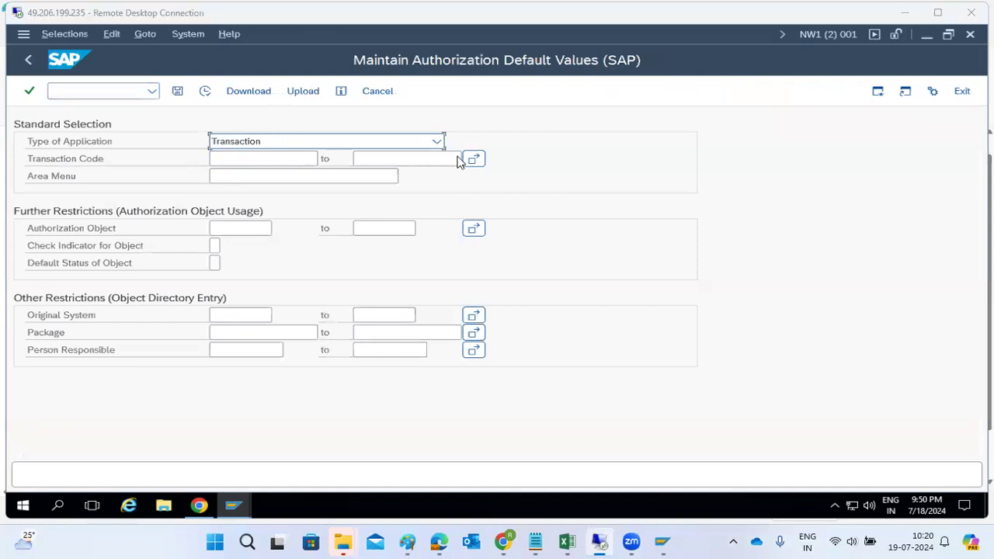
In SU24, display transaction SM21's authorization default values, then go back.
left_click(104, 88)
type("/nsu24")
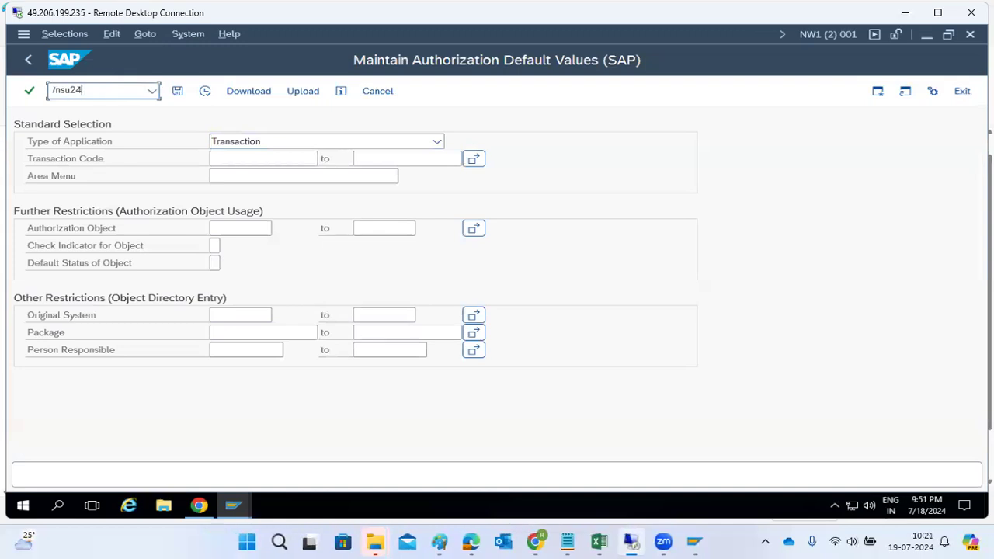
key("Return")
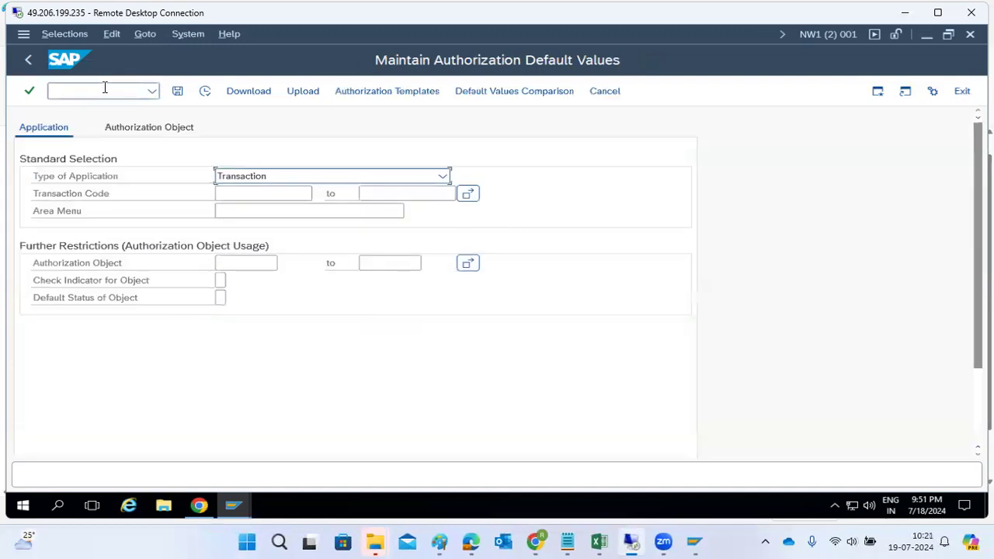
left_click(242, 193)
type("SM")
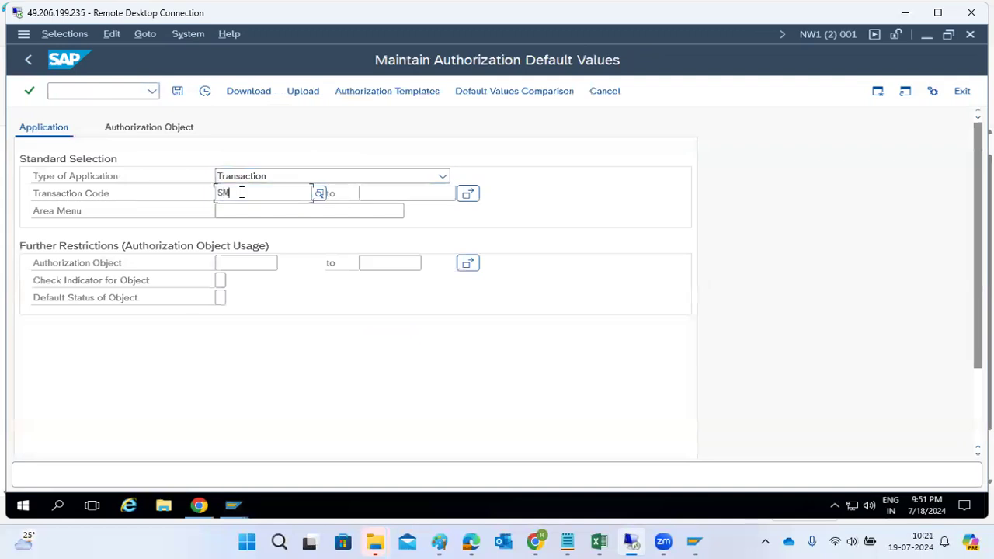
type("21")
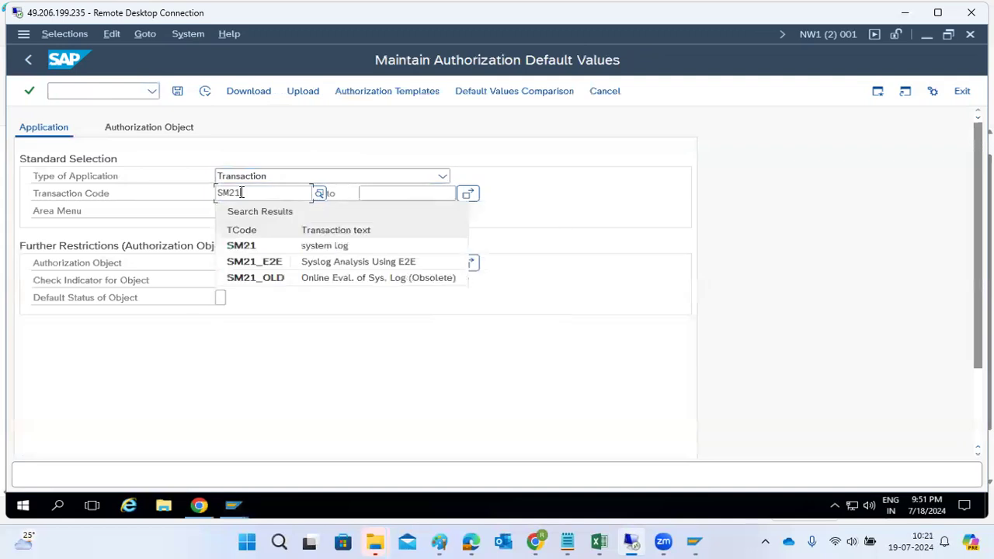
left_click(256, 243)
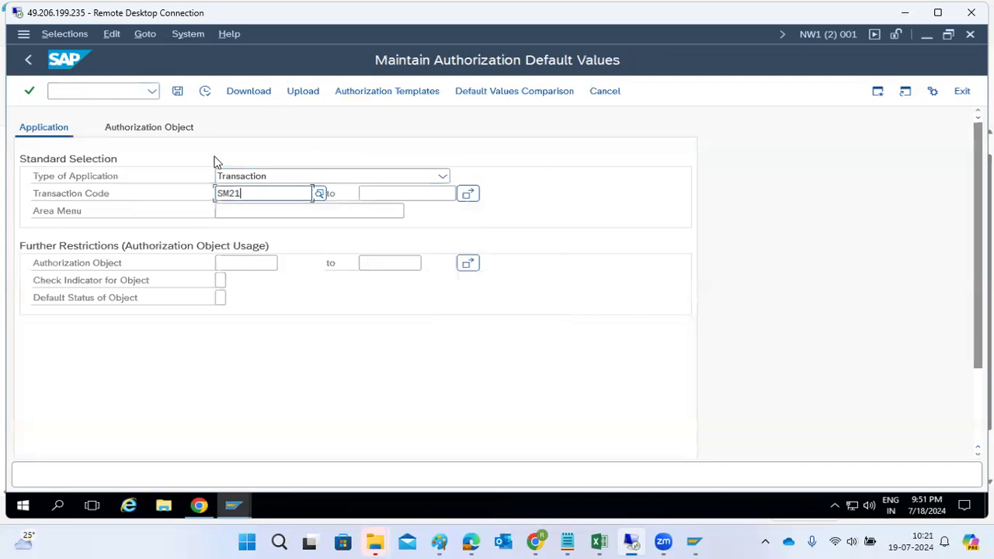
left_click(207, 92)
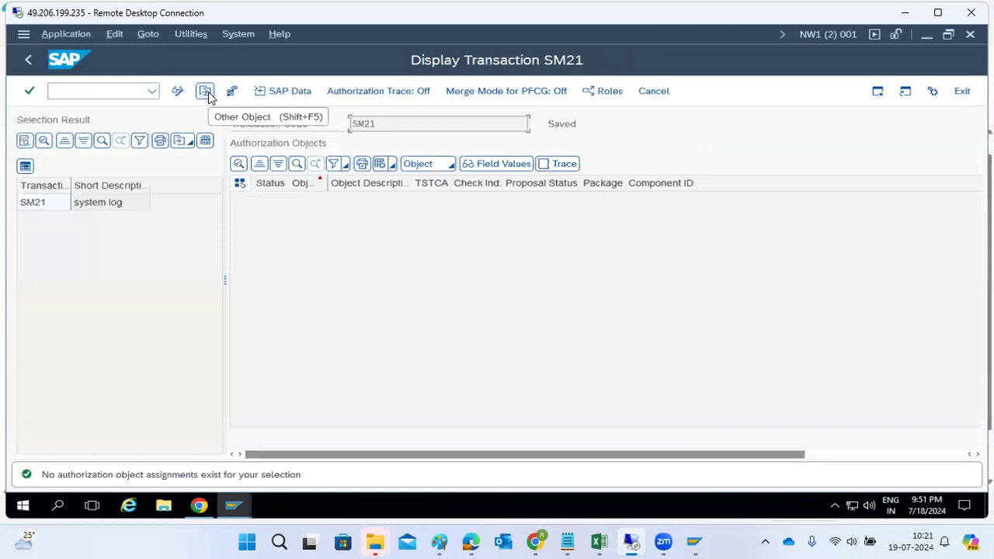
double_click(43, 205)
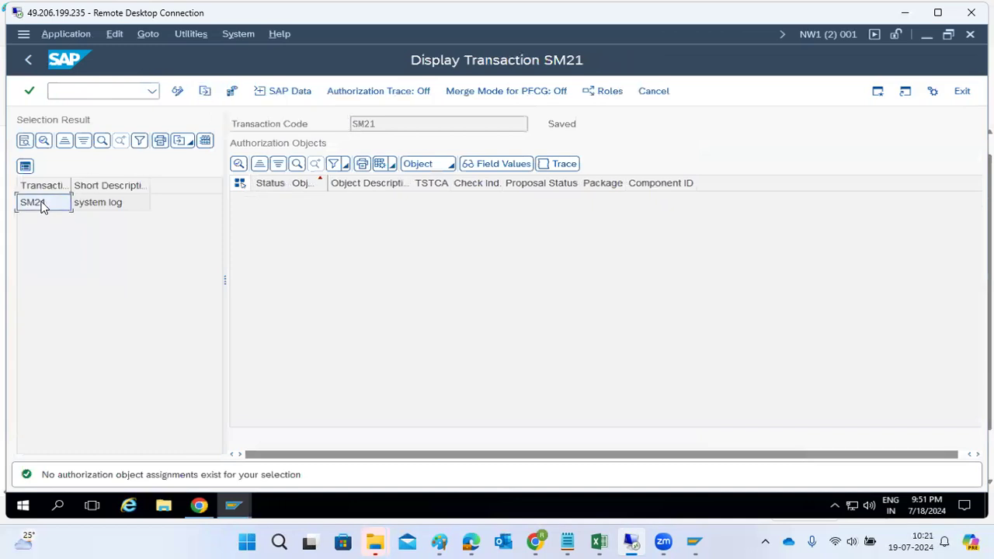
left_click(34, 58)
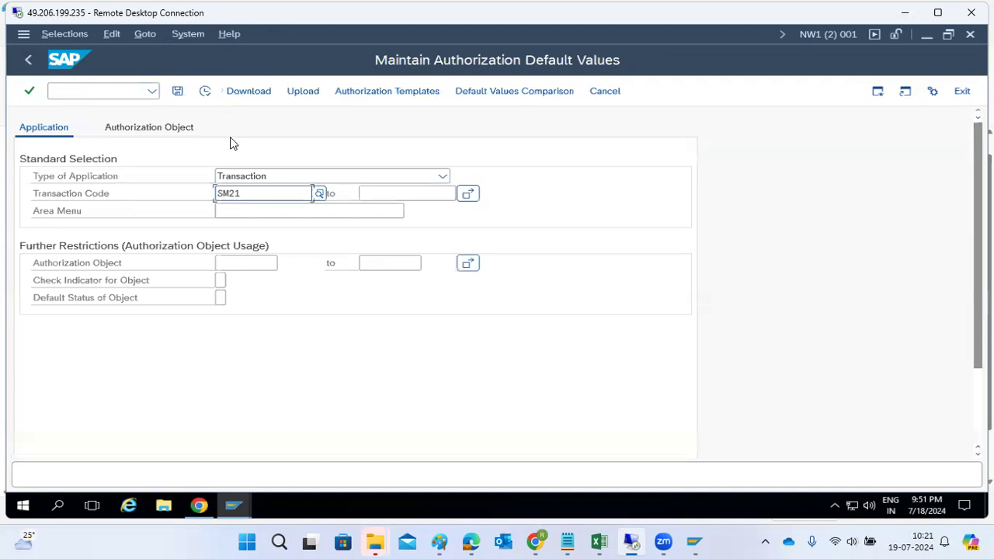
In SU22, list SAP's default authorization objects for transaction SM21.
left_click(118, 89)
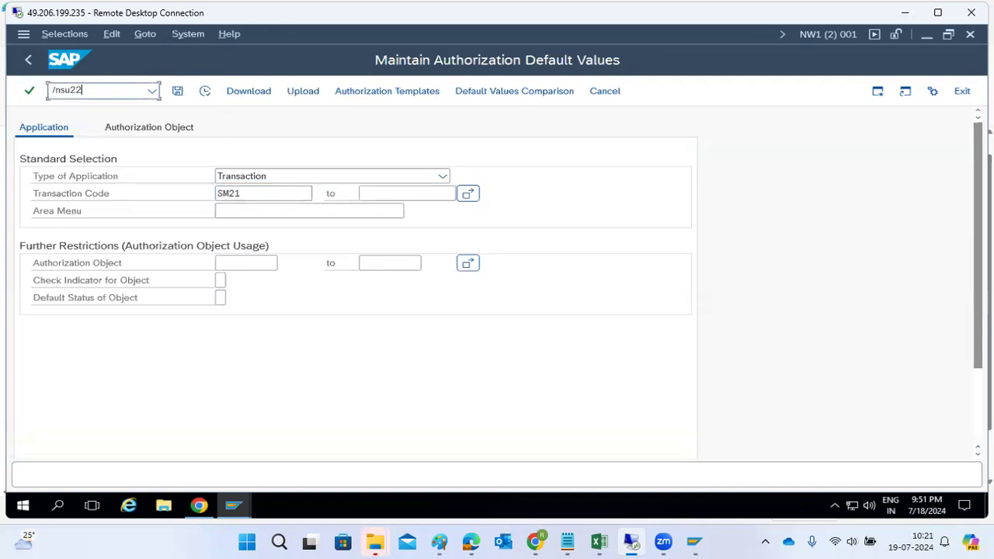
key("Return")
left_click(246, 158)
type("SM21")
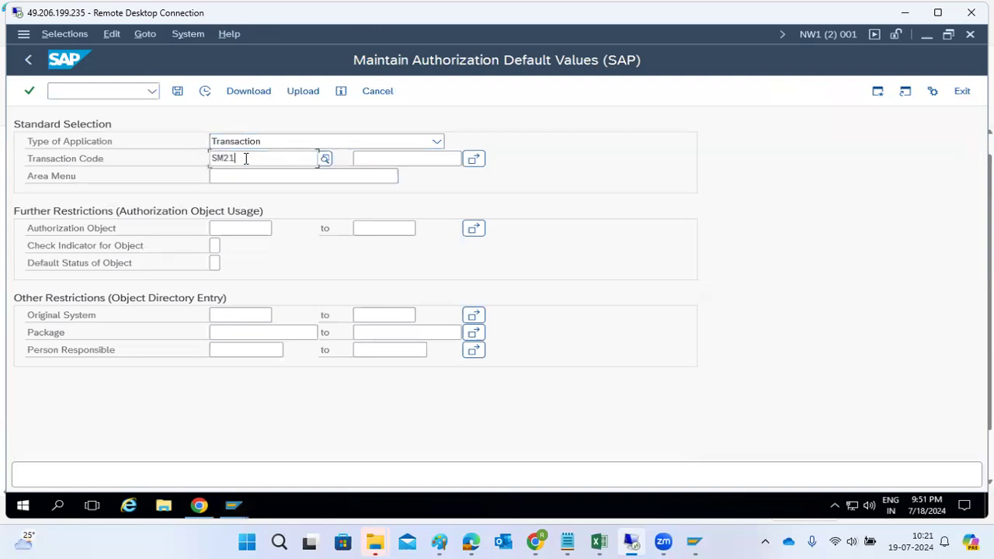
left_click(205, 92)
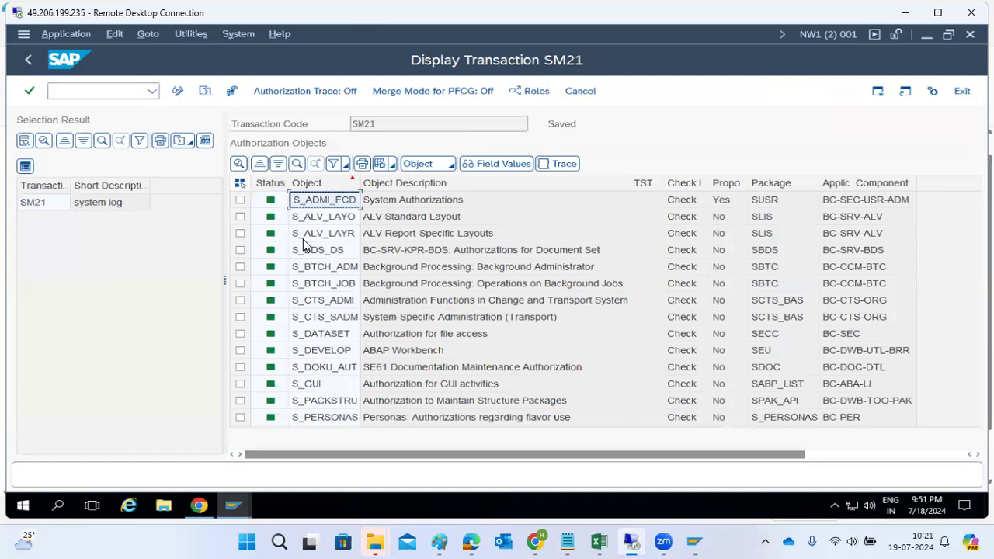
Manually add S_ADMI_FCD to Z_BASIS_L1, expand Basis: Administration, and return to the SM21 list.
mouse_move(242, 508)
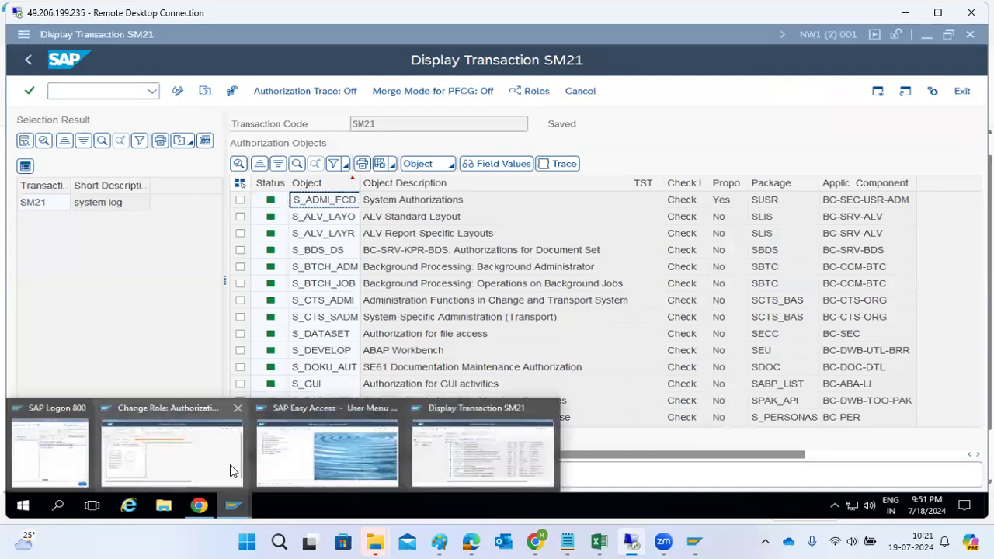
left_click(194, 449)
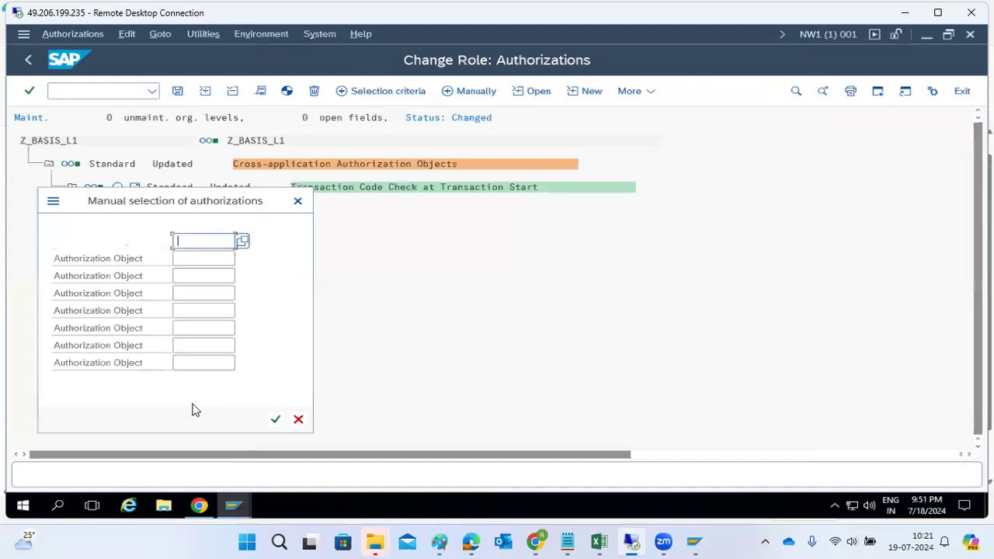
left_click(275, 419)
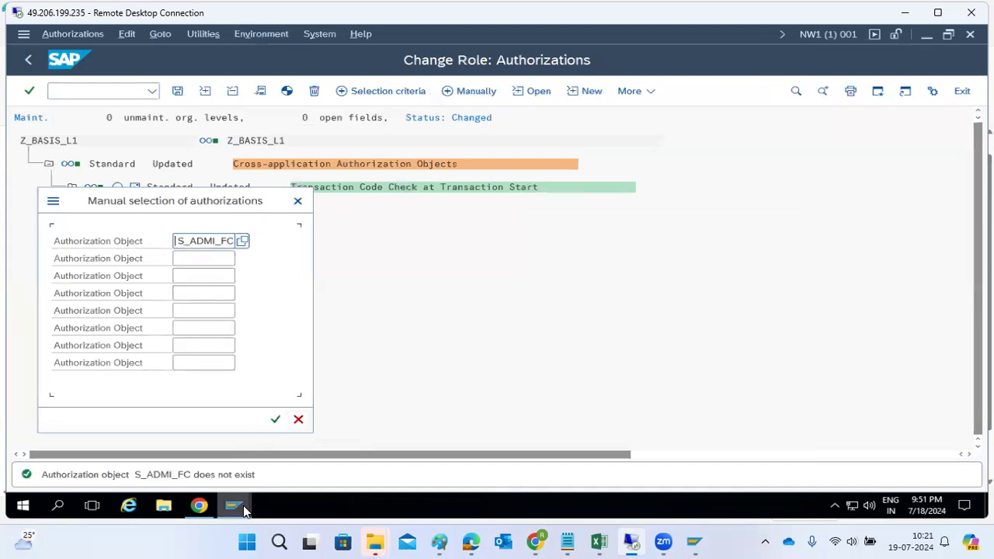
mouse_move(244, 509)
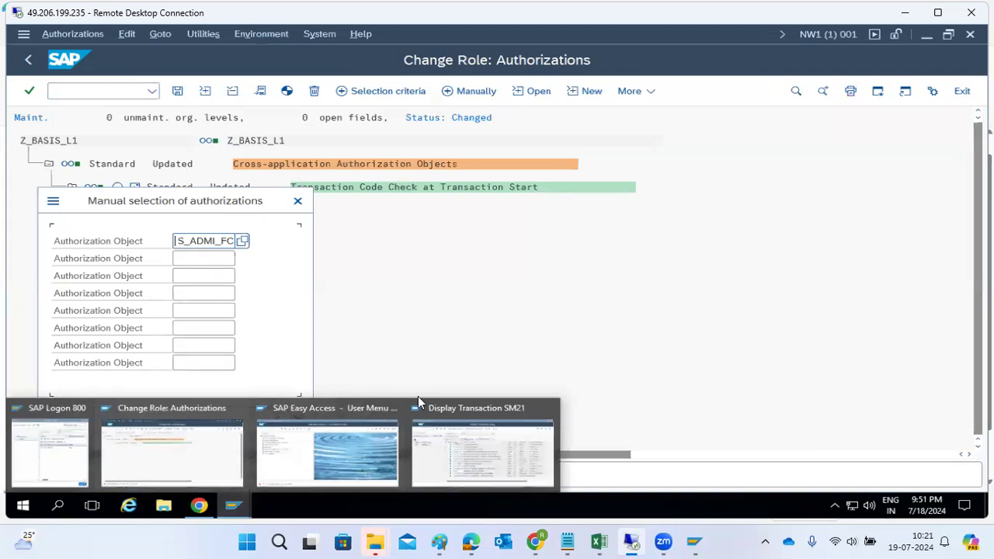
left_click(232, 242)
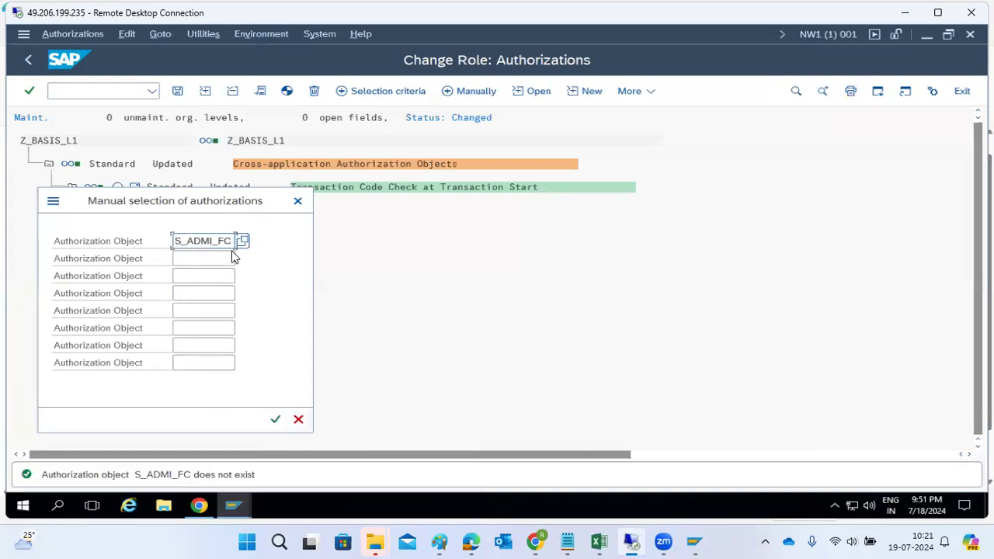
left_click(275, 421)
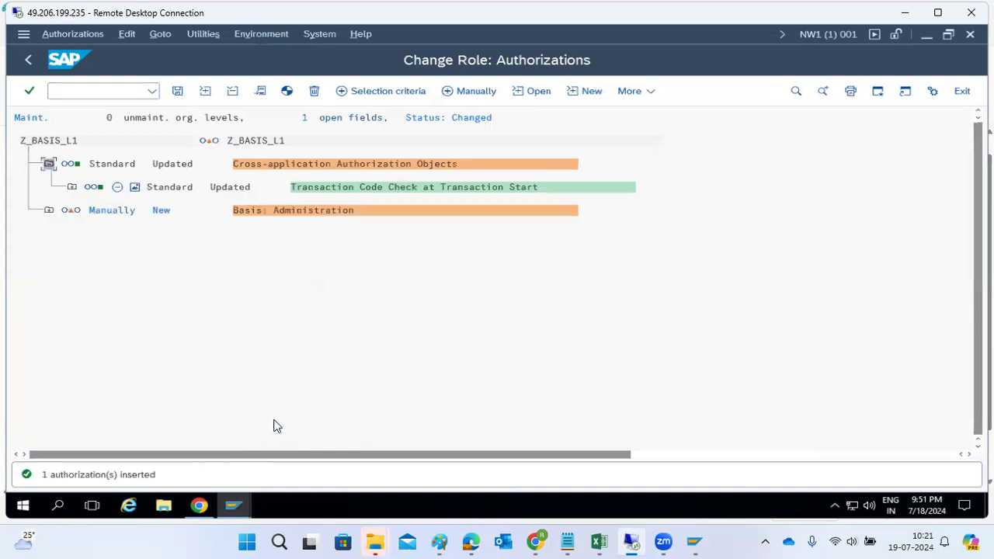
left_click(48, 210)
left_click(71, 234)
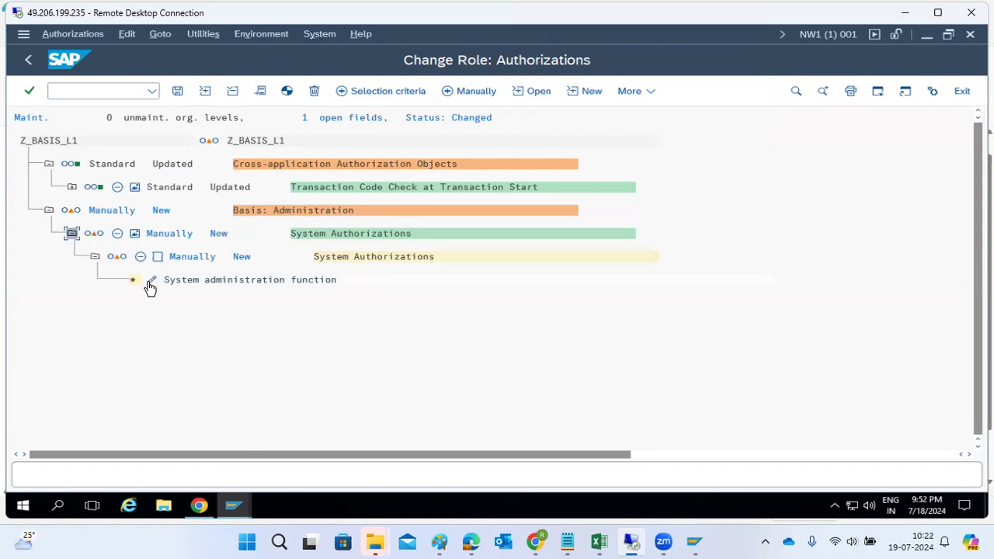
left_click(233, 506)
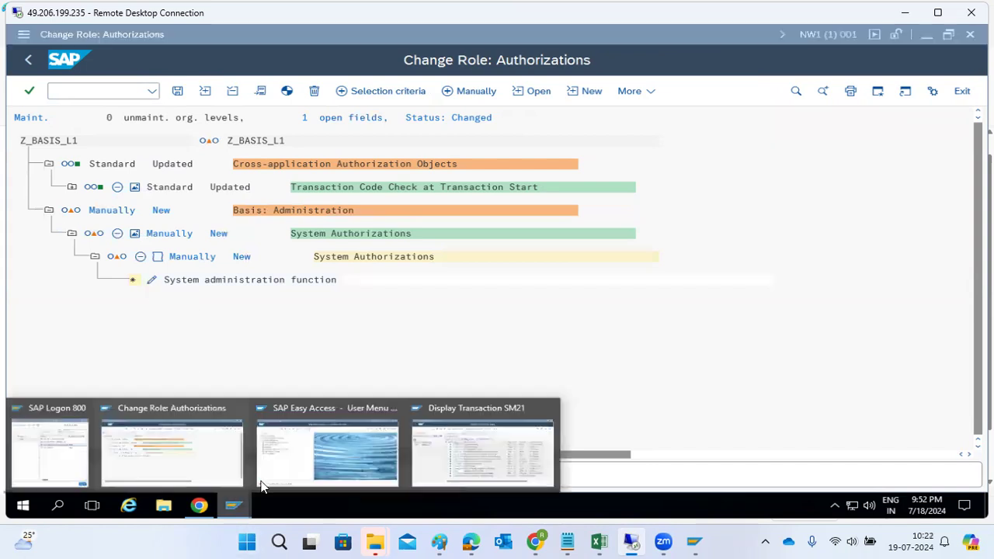
left_click(483, 451)
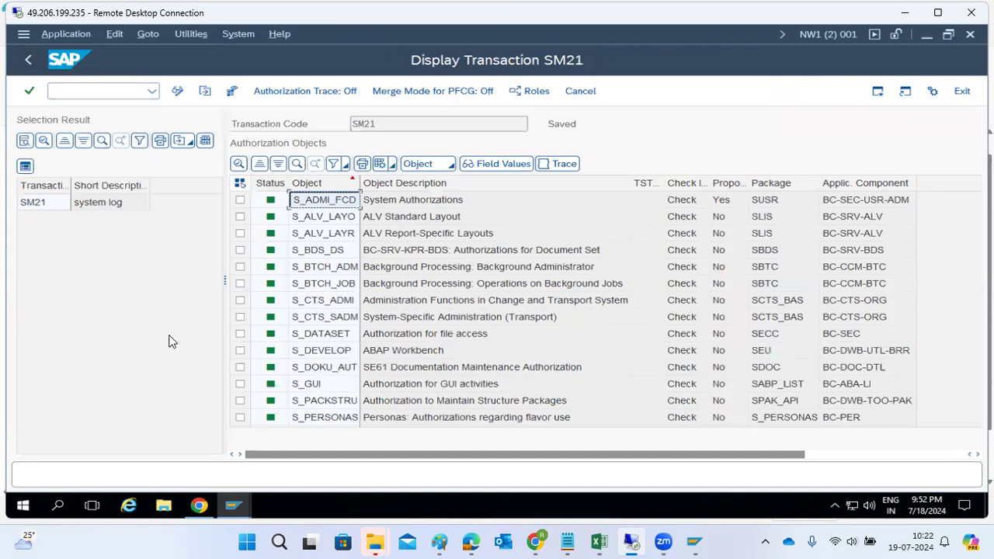
Check SM21's S_ADMI_FCD entry, then open Define Values for System administration function.
mouse_move(231, 508)
left_click(233, 506)
left_click(179, 439)
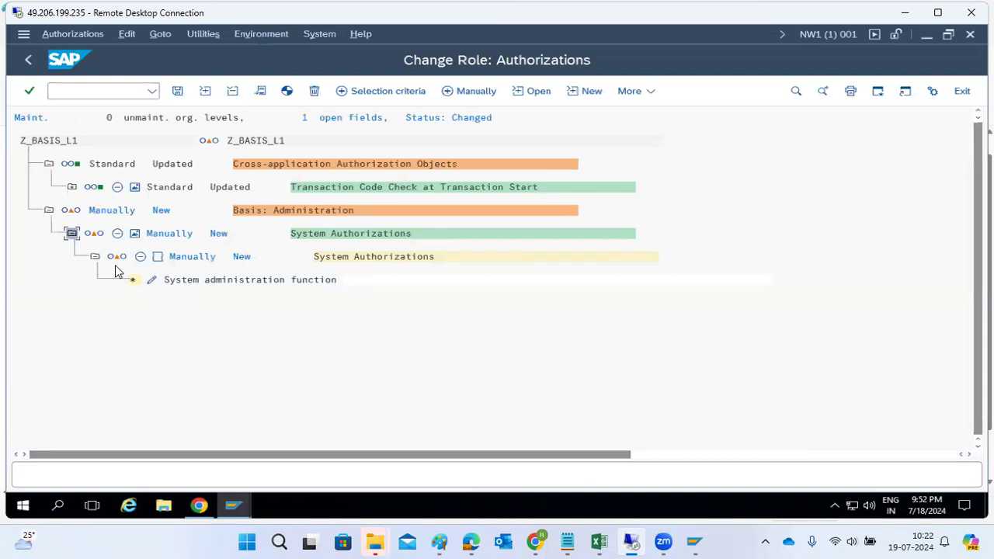
mouse_move(237, 507)
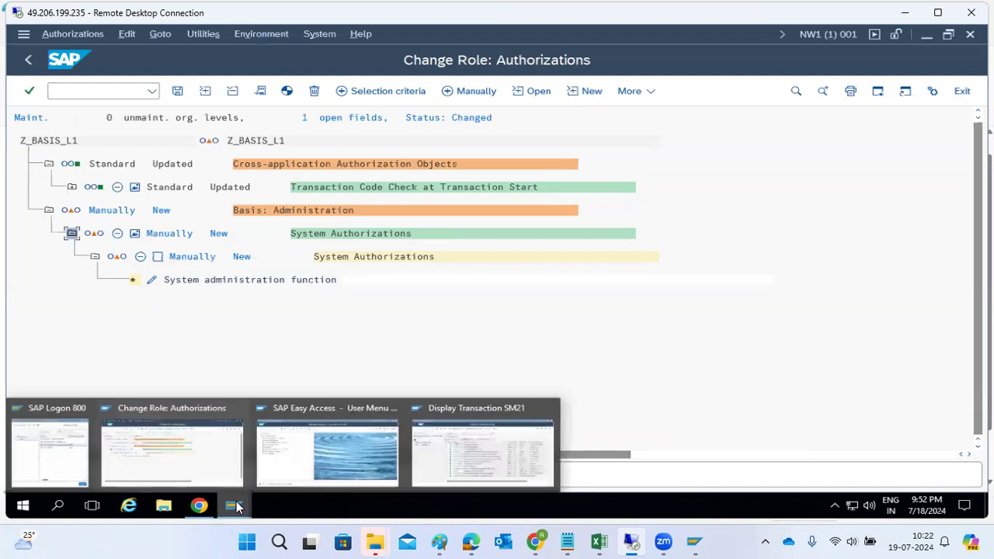
left_click(475, 471)
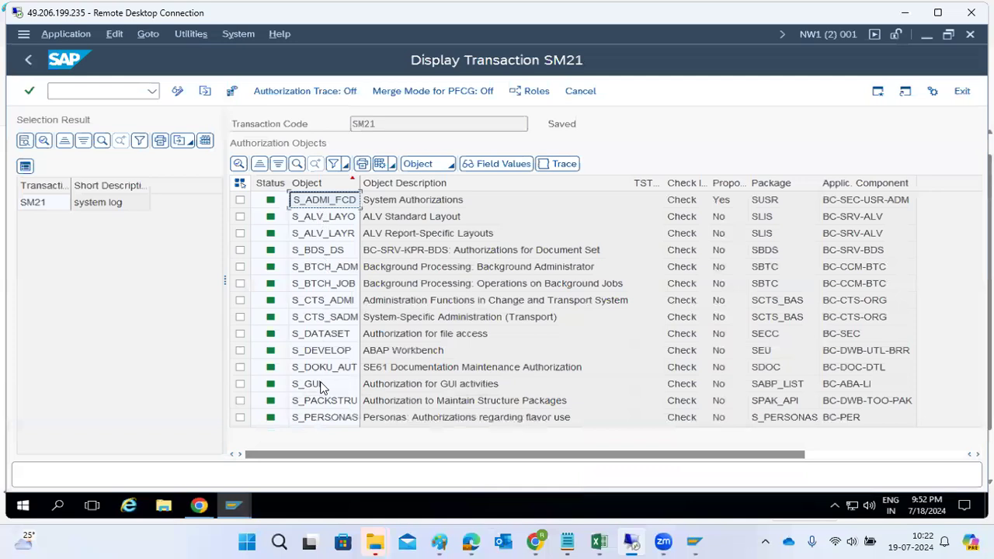
left_click(315, 334)
left_click(326, 206)
left_click(241, 506)
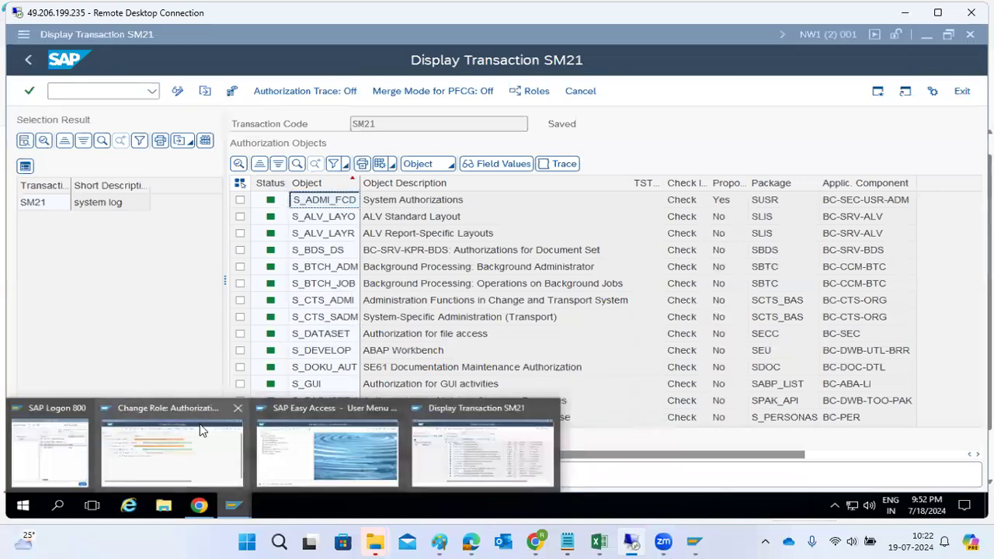
left_click(175, 466)
left_click(153, 282)
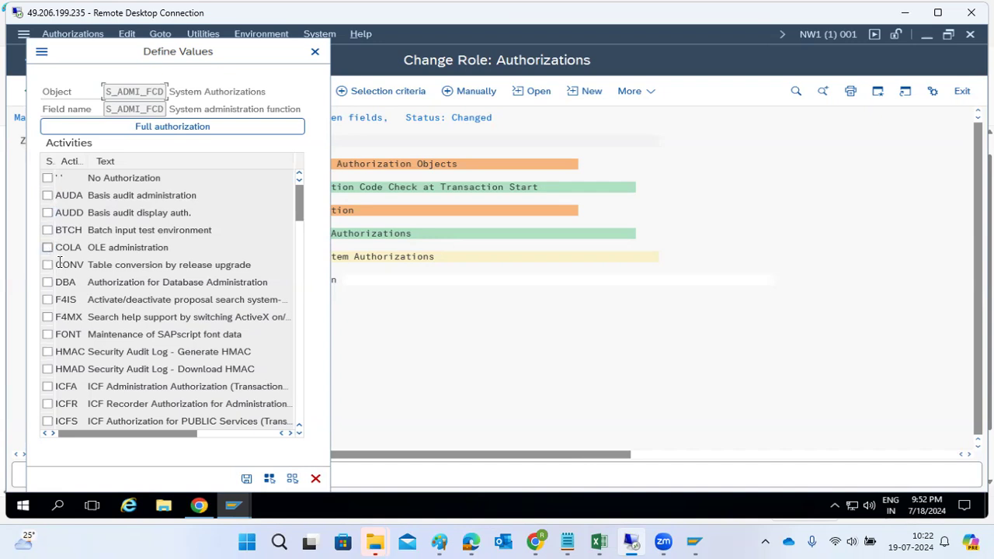
Allow SCMD, SFTP, SM21 and SM02 in S_ADMI_FCD's Define Values list.
scroll(114, 272, "down", 6)
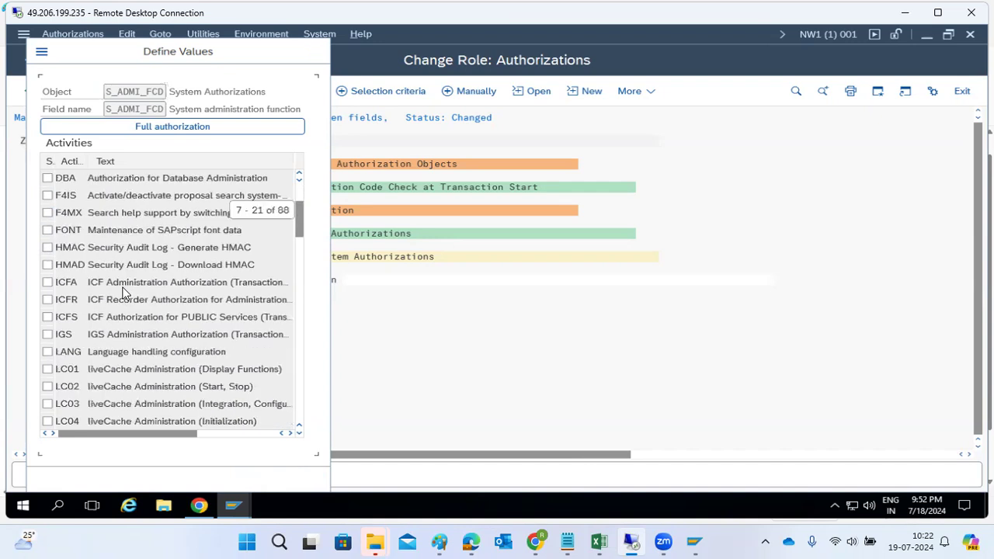
scroll(114, 334, "down", 2)
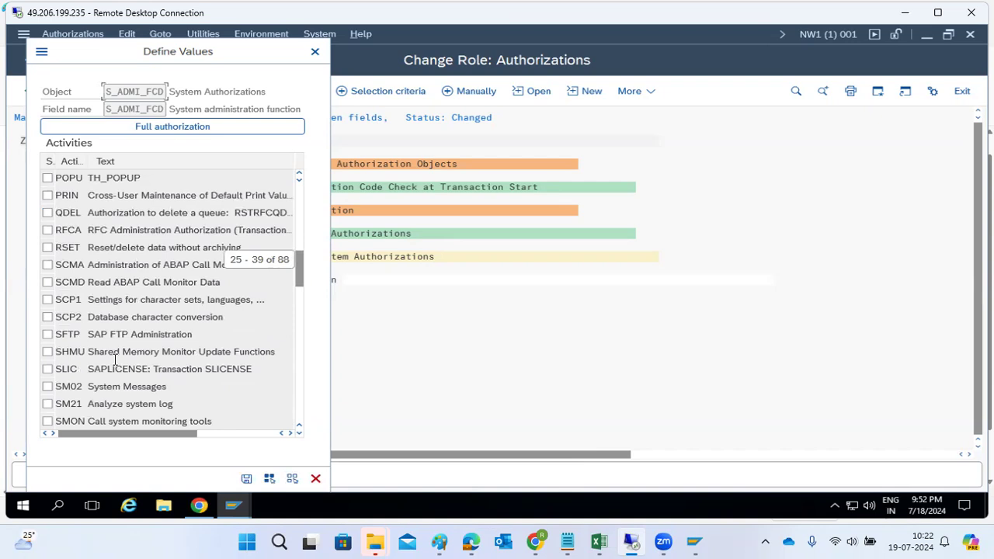
left_click(48, 282)
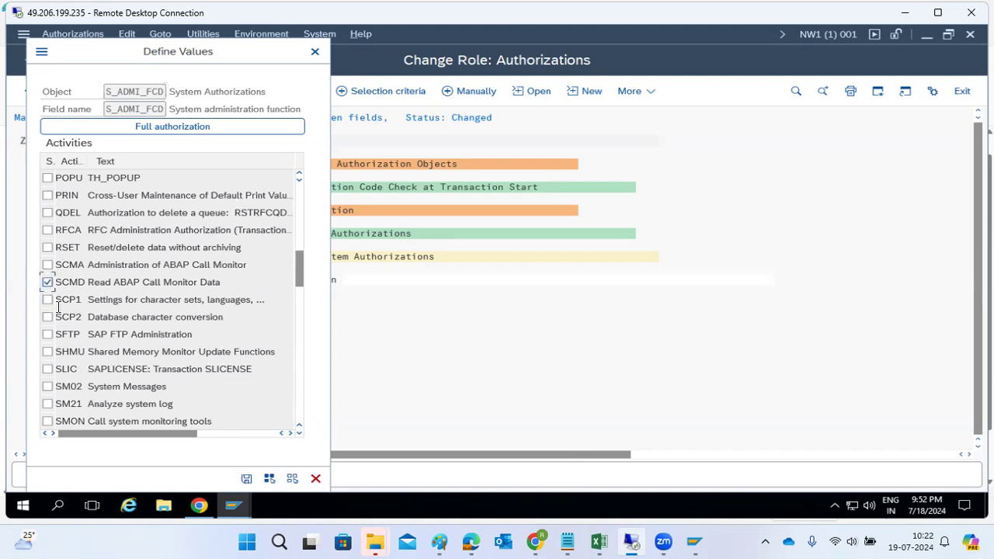
left_click(48, 334)
left_click(48, 404)
left_click(48, 386)
Add SP01 for all users, accept the values, save the role's authorizations and leave maintenance.
scroll(58, 389, "down", 1)
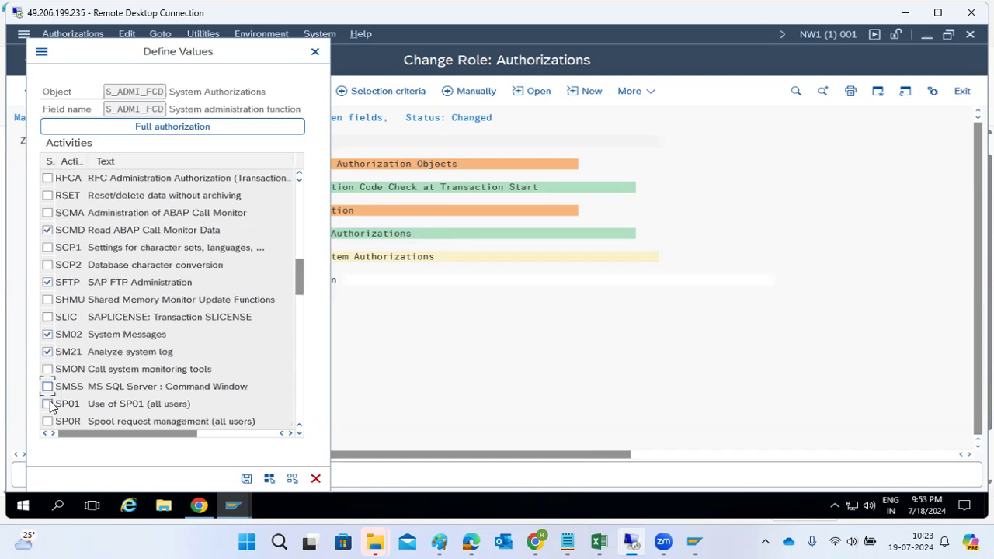
left_click(48, 404)
scroll(97, 291, "down", 13)
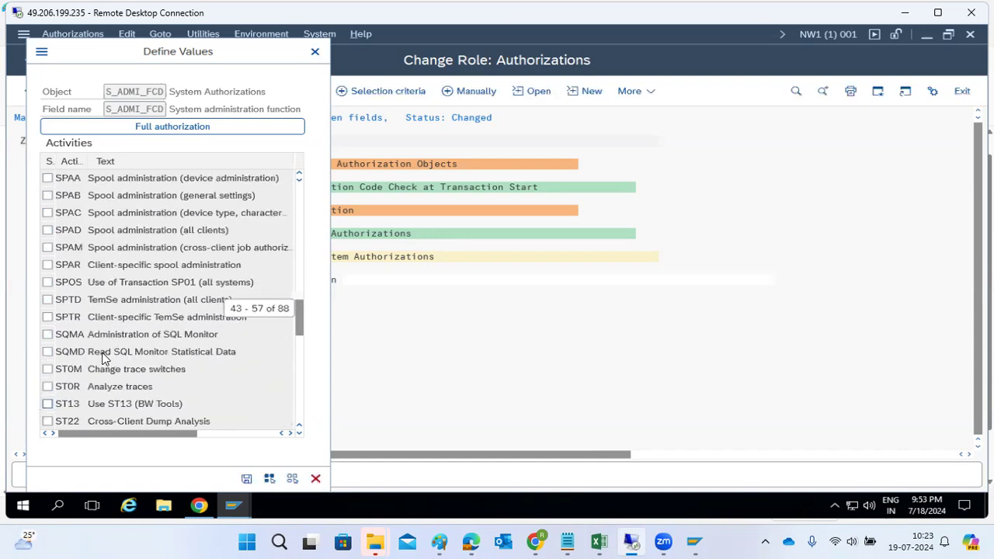
scroll(99, 358, "down", 1)
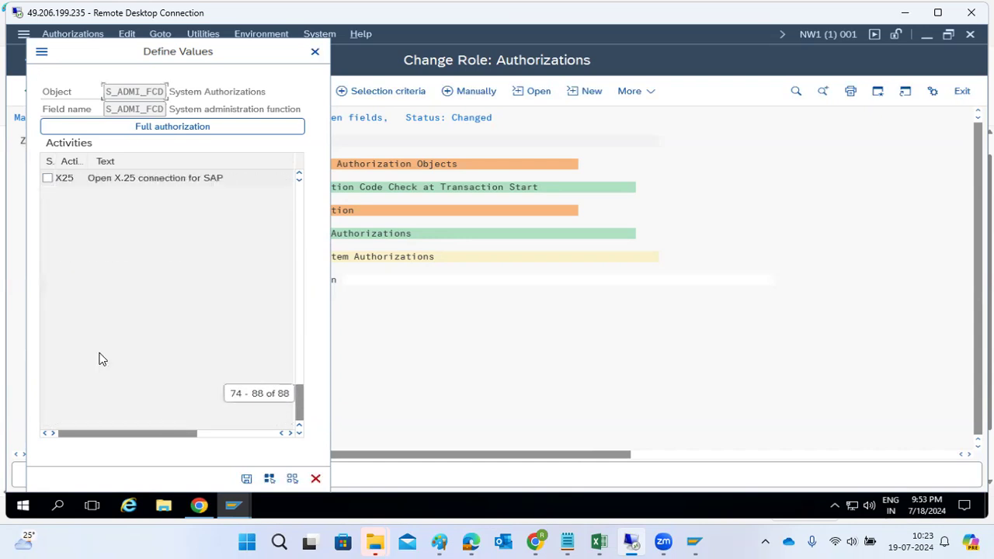
left_click(246, 479)
left_click(177, 90)
left_click(27, 62)
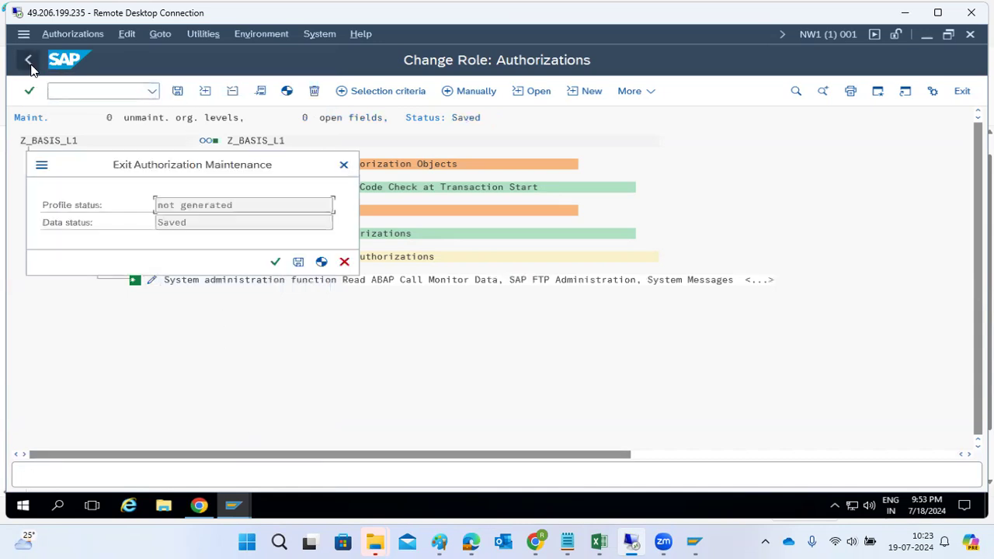
Generate the Z_BASIS_L1 authorization profile and save the role.
left_click(322, 262)
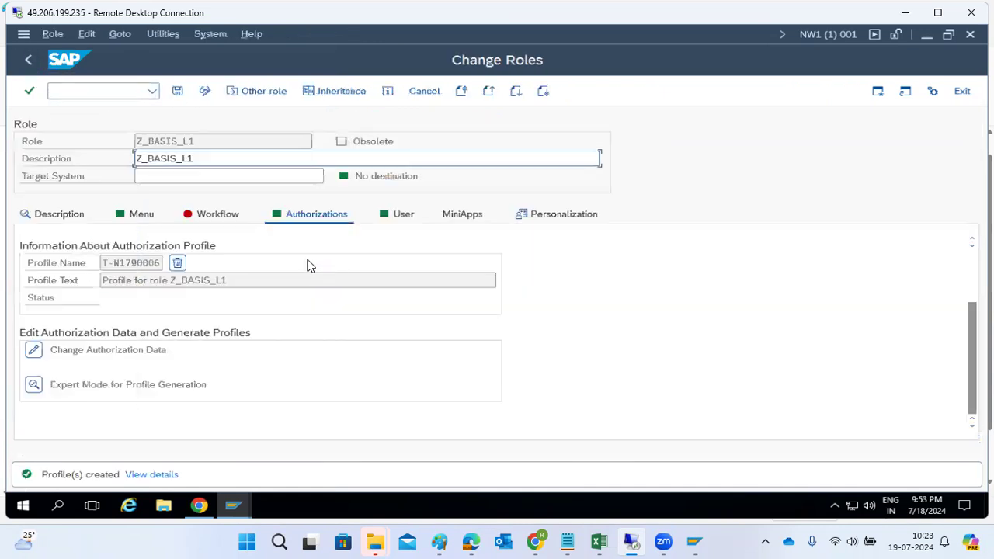
left_click(177, 93)
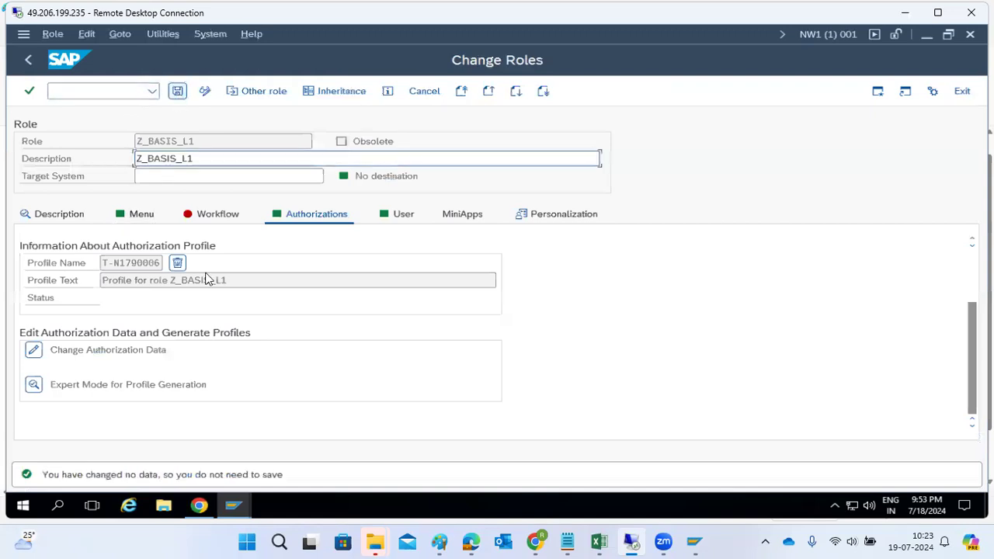
left_click(140, 215)
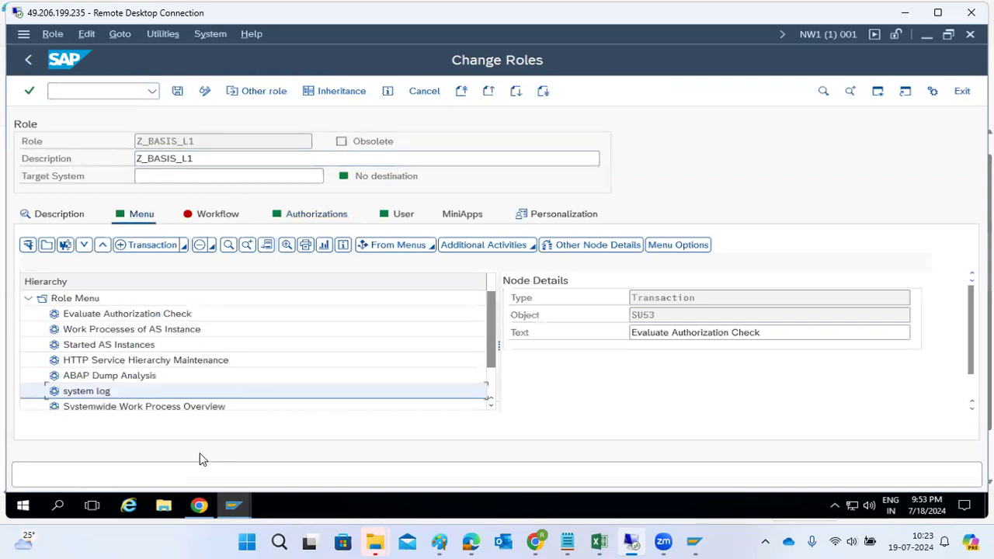
Bring the SAP Easy Access user menu window to the front.
left_click(234, 505)
left_click(424, 449)
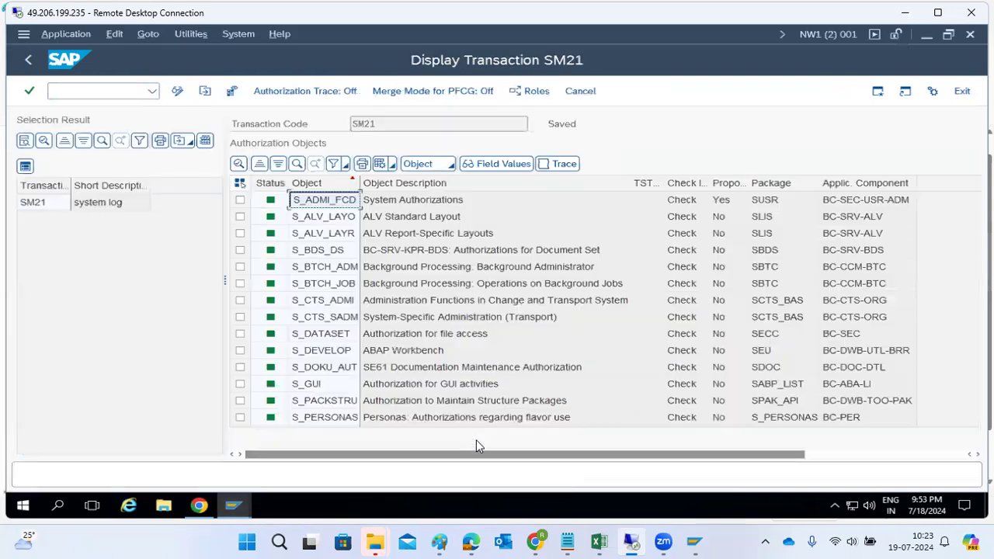
left_click(235, 504)
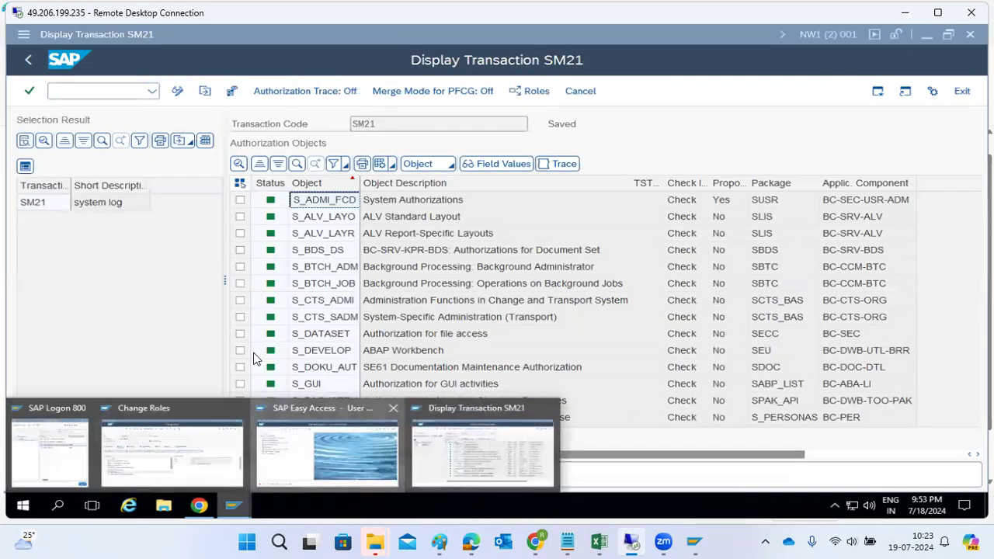
left_click(289, 439)
End the session with /nex and return to the SAP Logon window.
type("/nex")
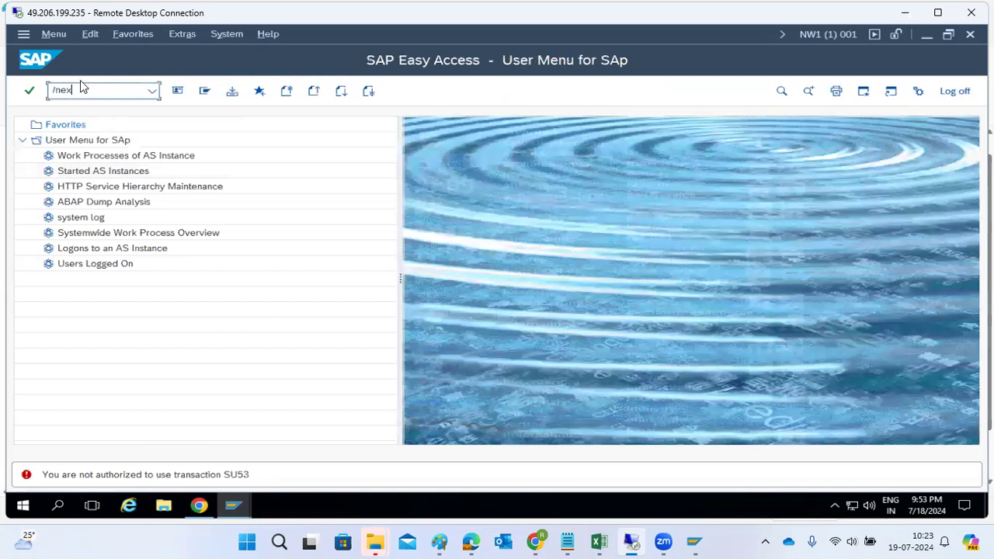
key("Return")
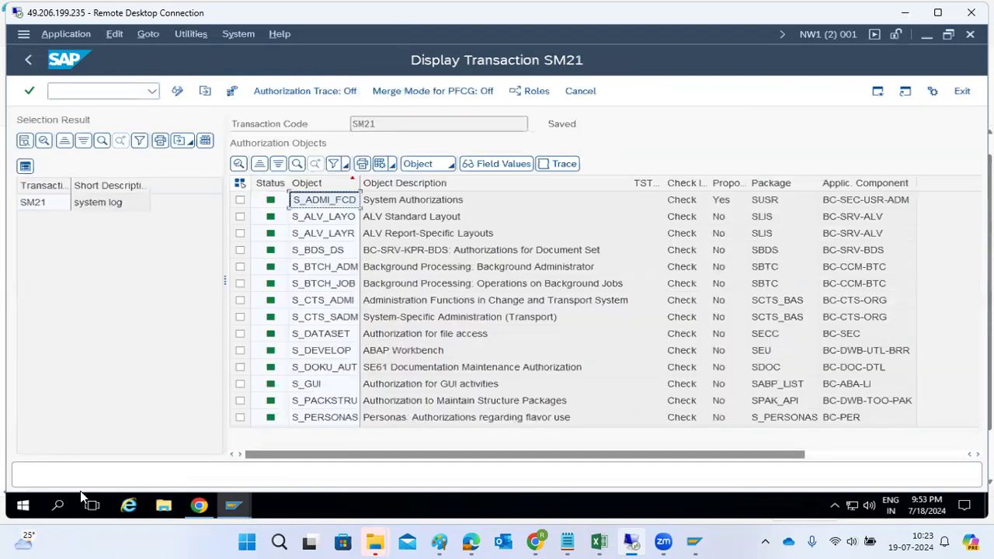
mouse_move(244, 514)
left_click(73, 448)
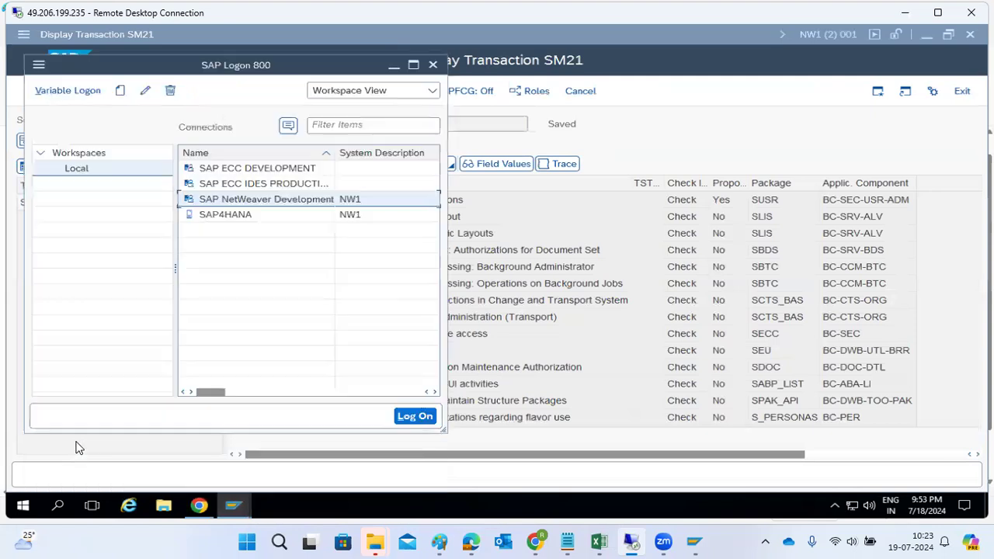
Log on to the NetWeaver Development system with the test user's ID and password.
double_click(241, 201)
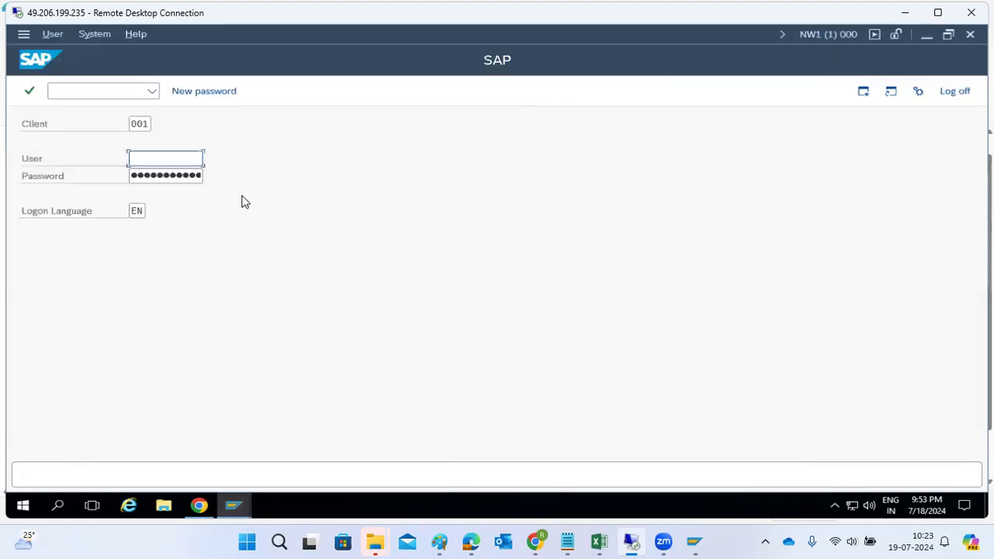
type("ravi1")
key("Tab")
type("••••••••••")
key("Return")
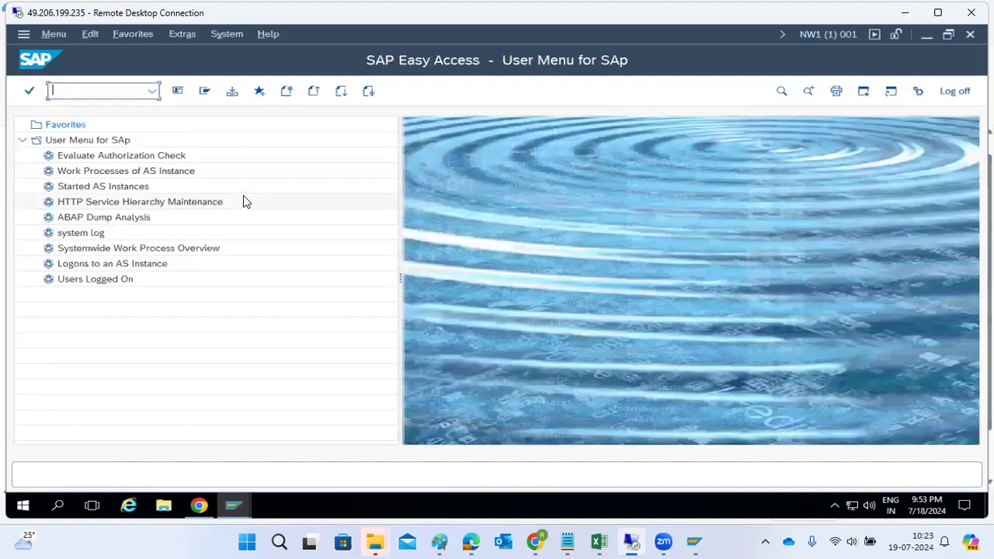
Open SM21 successfully, try ST22 which is refused, and dismiss the error.
type("sm21")
key("Return")
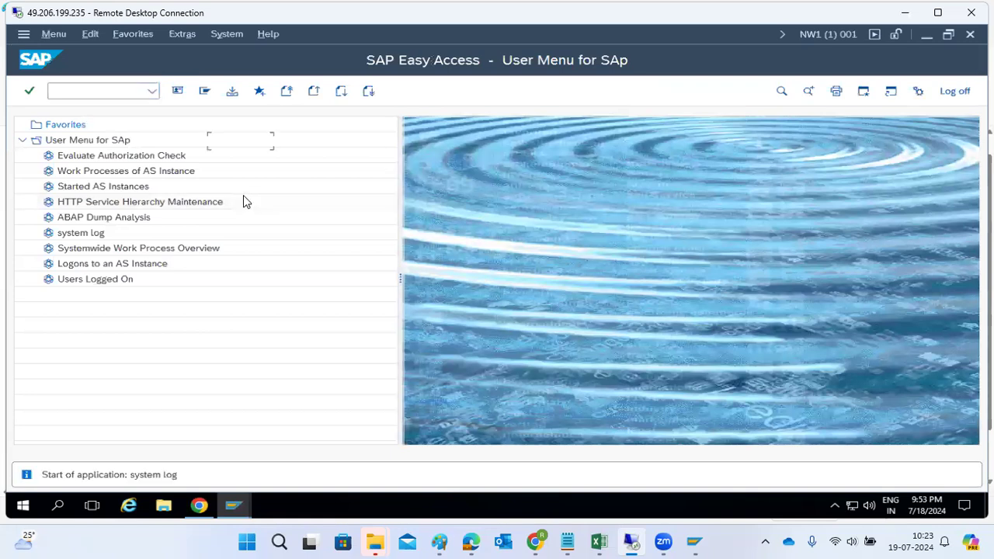
left_click(118, 92)
type("/nst22")
key("Return")
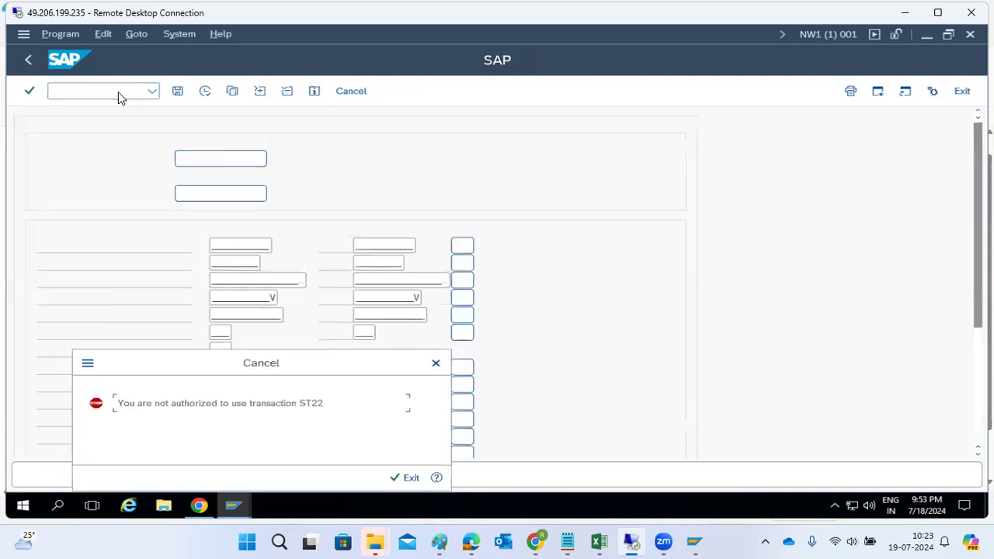
left_click(406, 477)
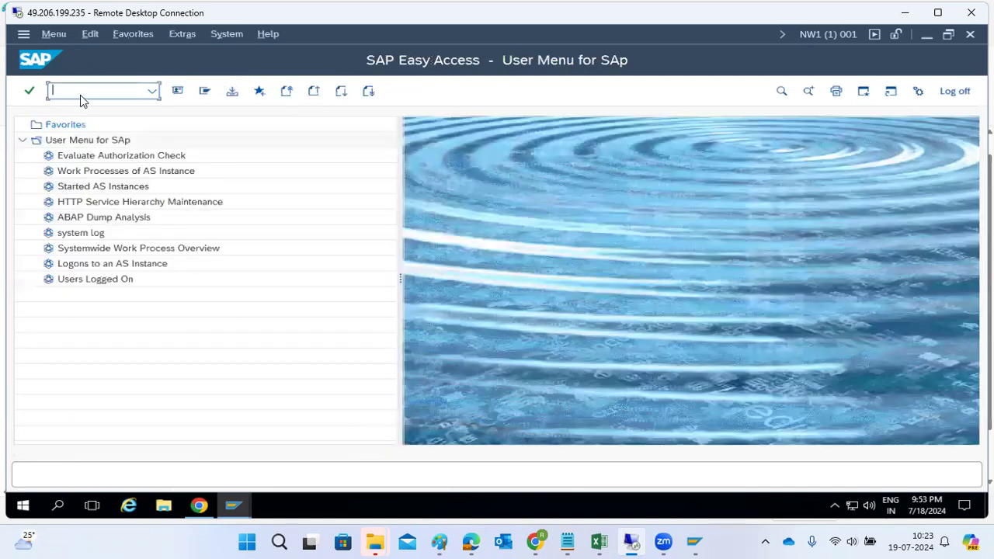
Run SU53 and inspect the failed S_DEVELOP authorization check.
type("su53")
key("Return")
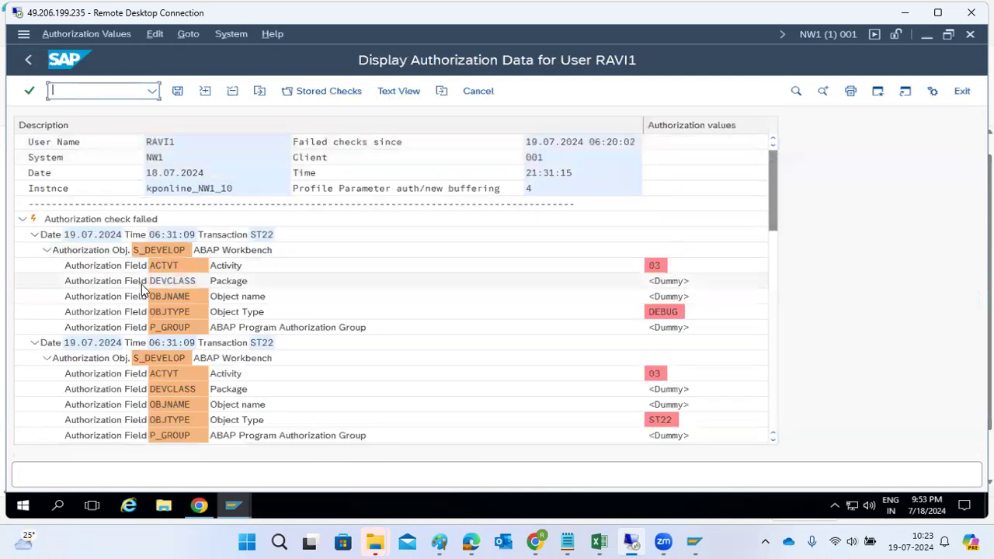
left_click(155, 244)
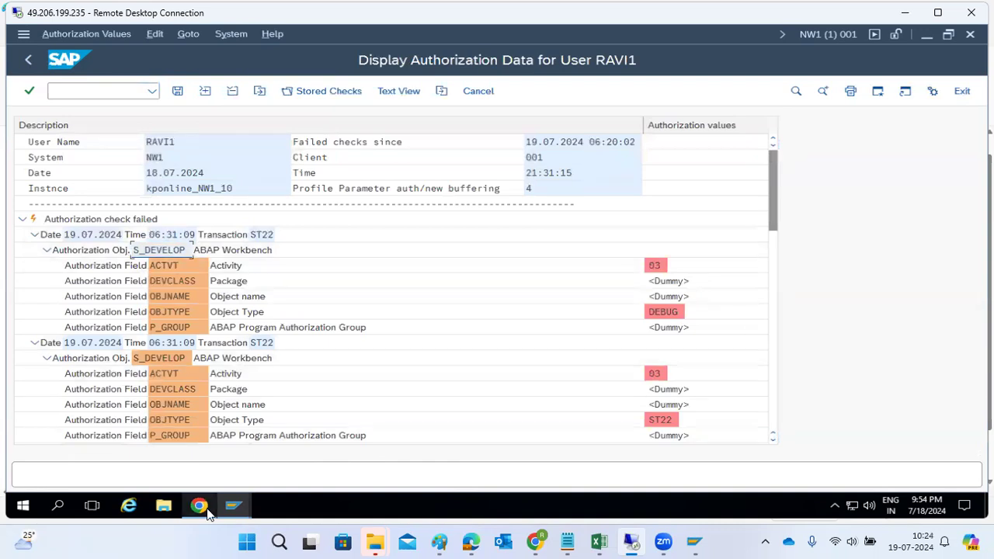
Return to Change Roles for Z_BASIS_L1 and show its Authorizations settings.
left_click(233, 505)
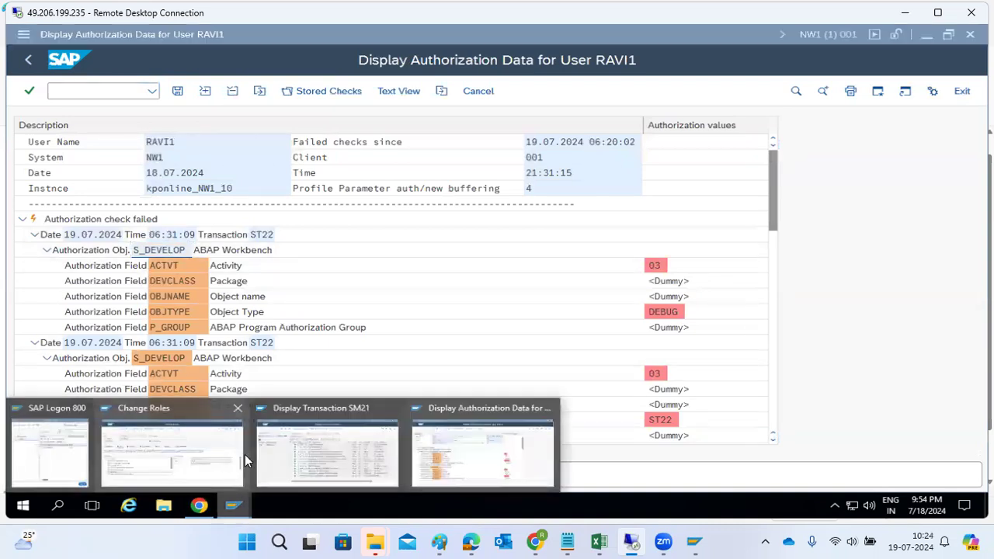
left_click(201, 446)
left_click(317, 214)
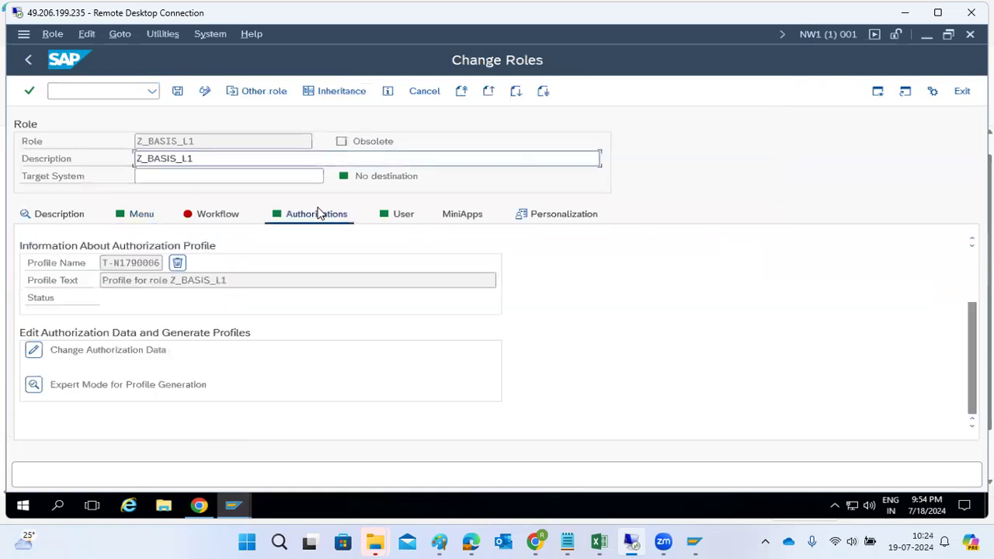
Manually add the S_DEVELOP object to the role's authorization data and expand ABAP Workbench.
left_click(33, 351)
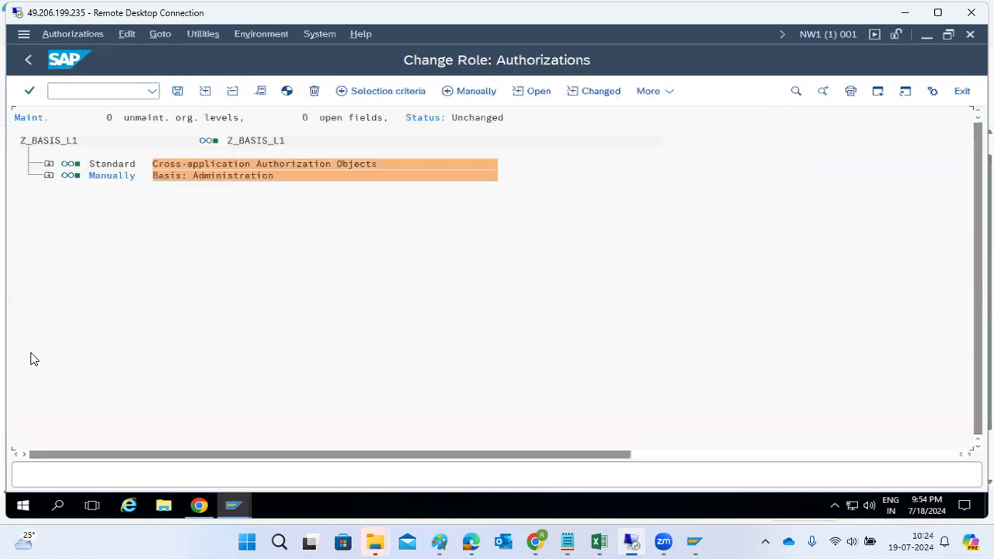
left_click(470, 102)
type("S_DEVELOP")
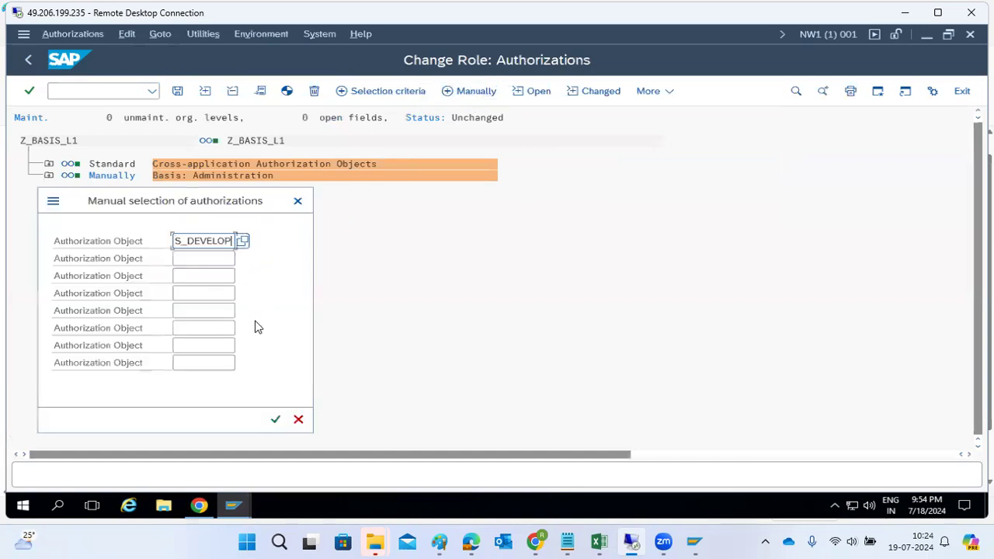
left_click(275, 420)
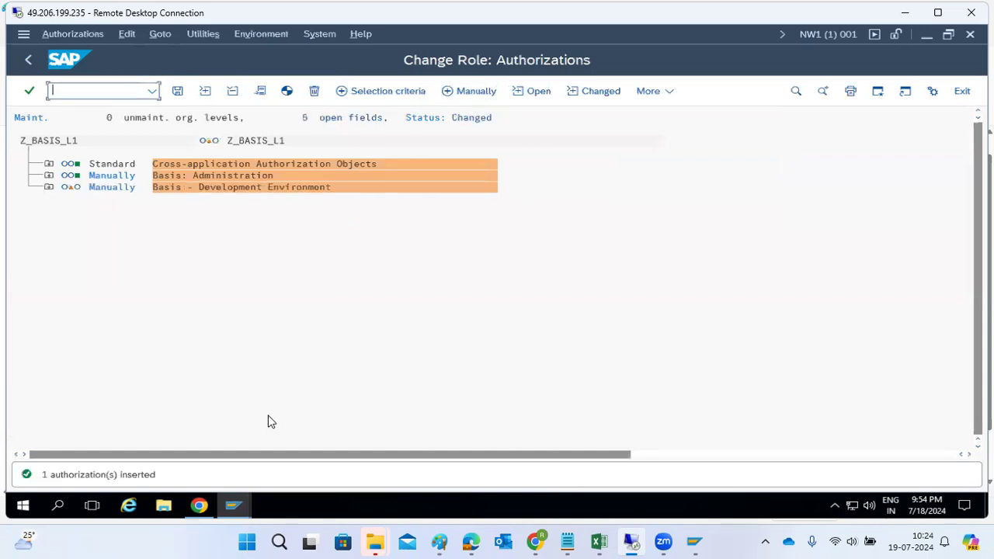
left_click(48, 187)
left_click(72, 212)
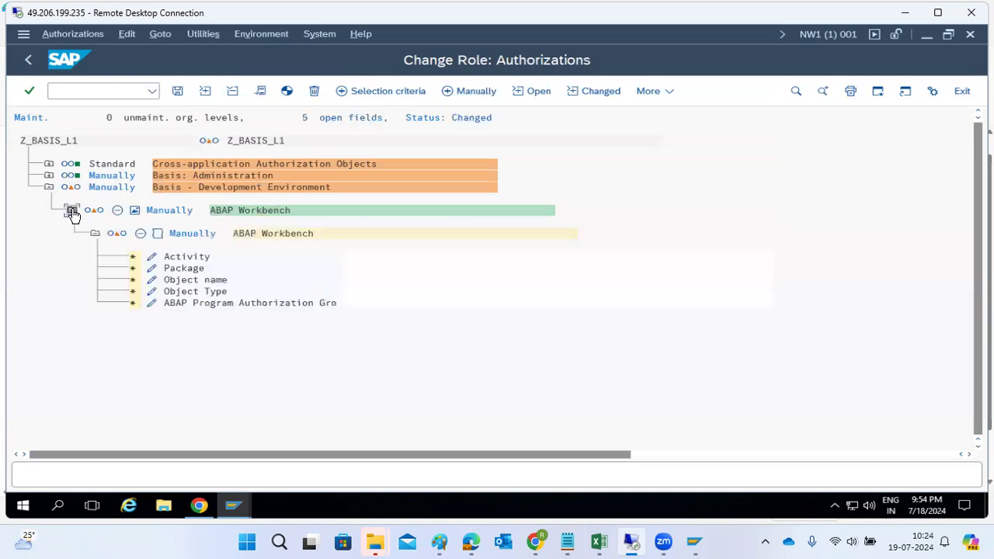
Set S_DEVELOP Activity to 02 Change, 03 Display, 06 Delete and 70 Administer.
left_click(153, 258)
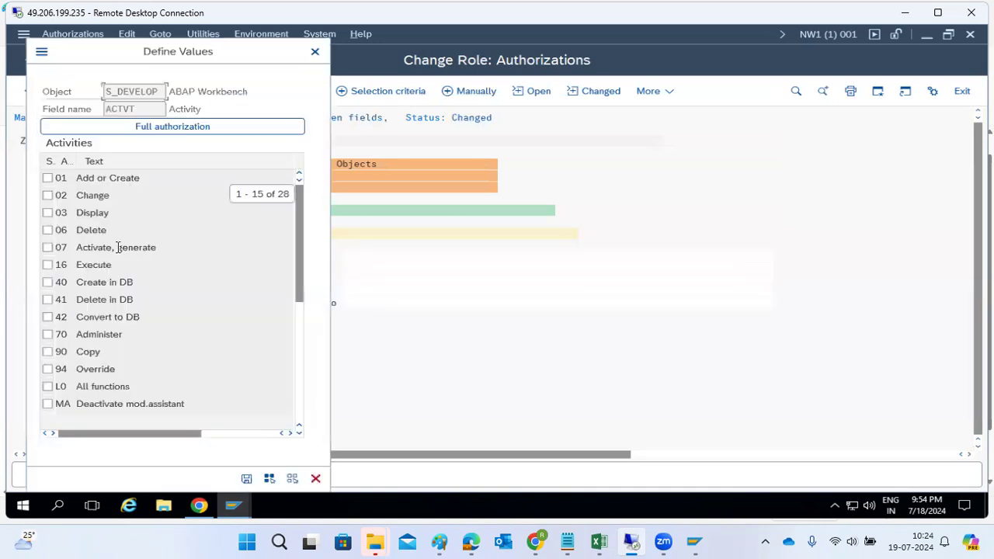
left_click(47, 196)
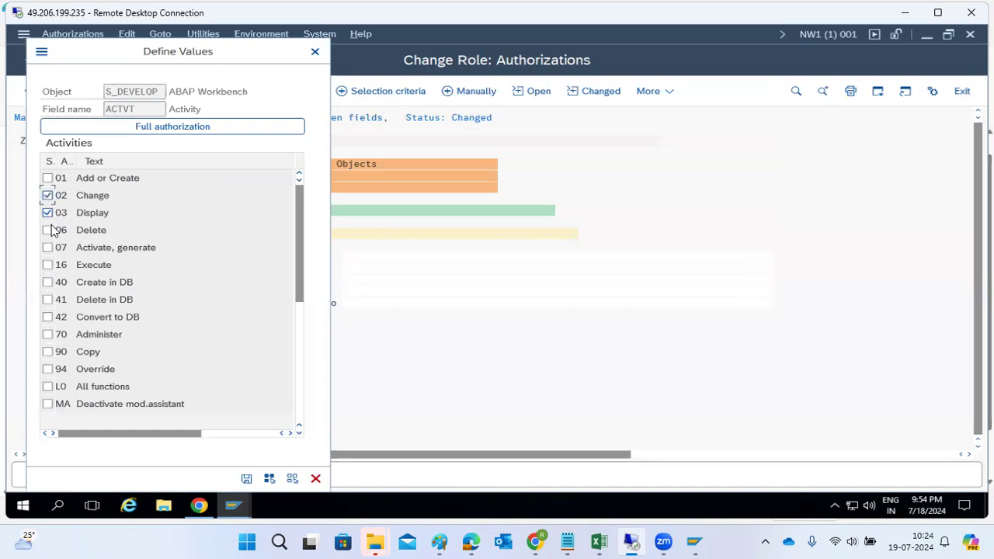
left_click(48, 230)
left_click(47, 334)
scroll(95, 379, "down", 9)
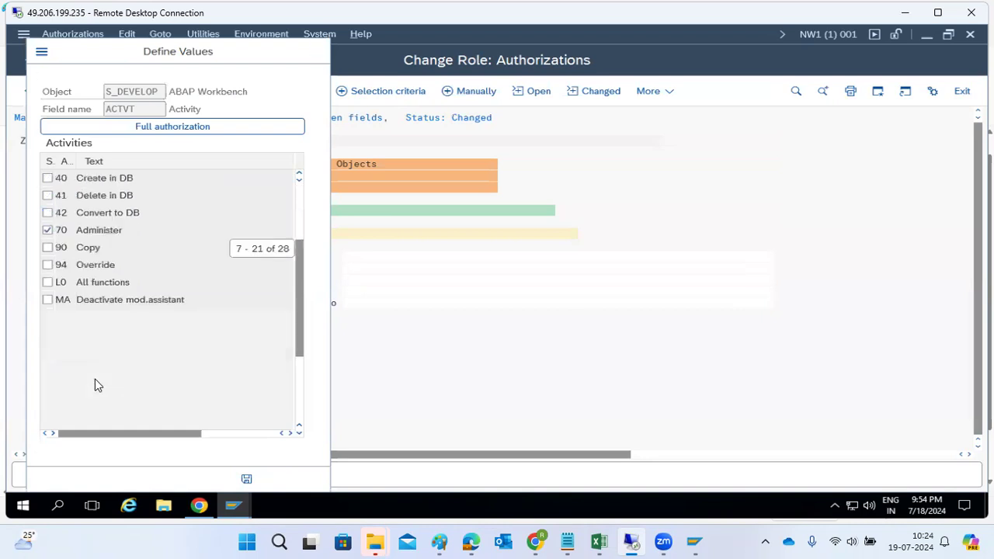
left_click(246, 479)
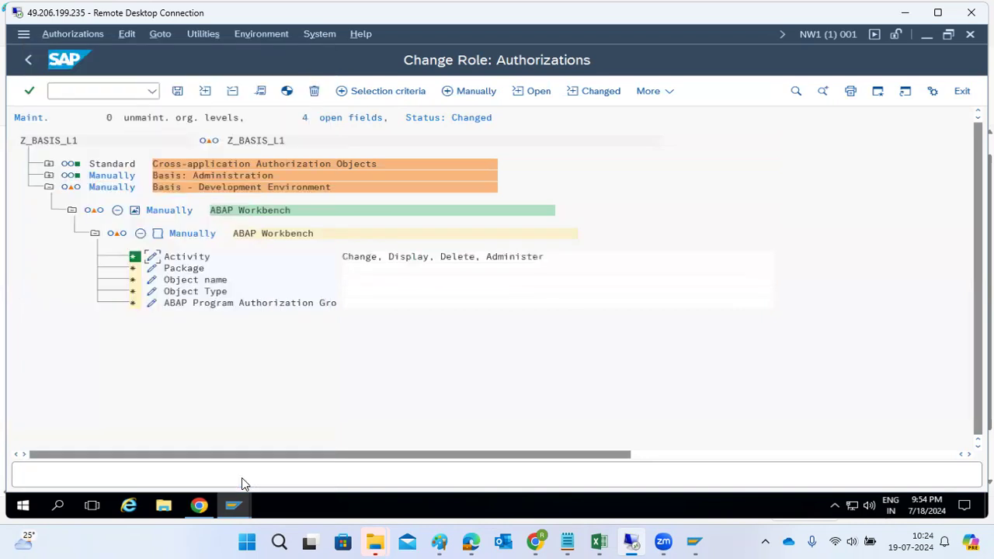
Grant full authorization (*) for Package, Object name, Object Type and P_GROUP.
left_click(154, 269)
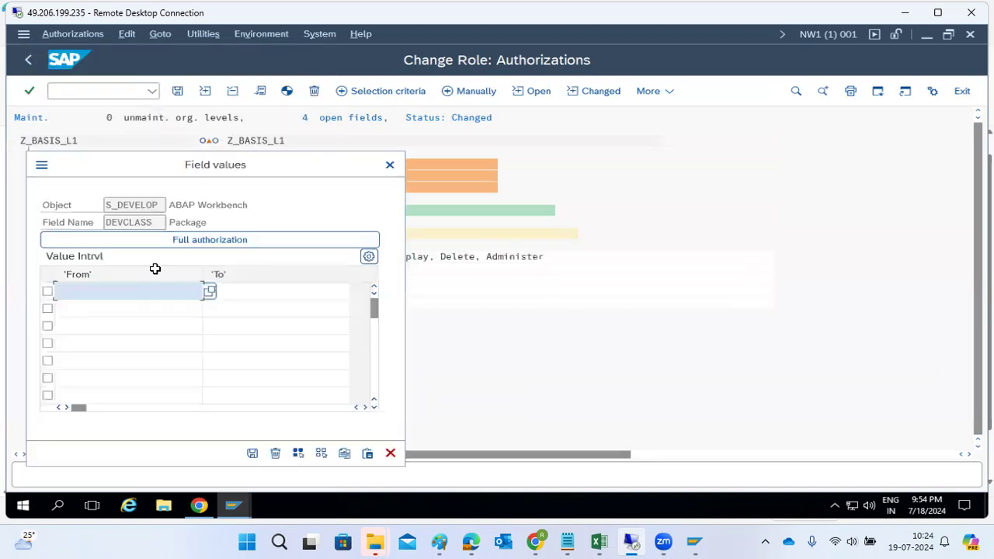
left_click(151, 243)
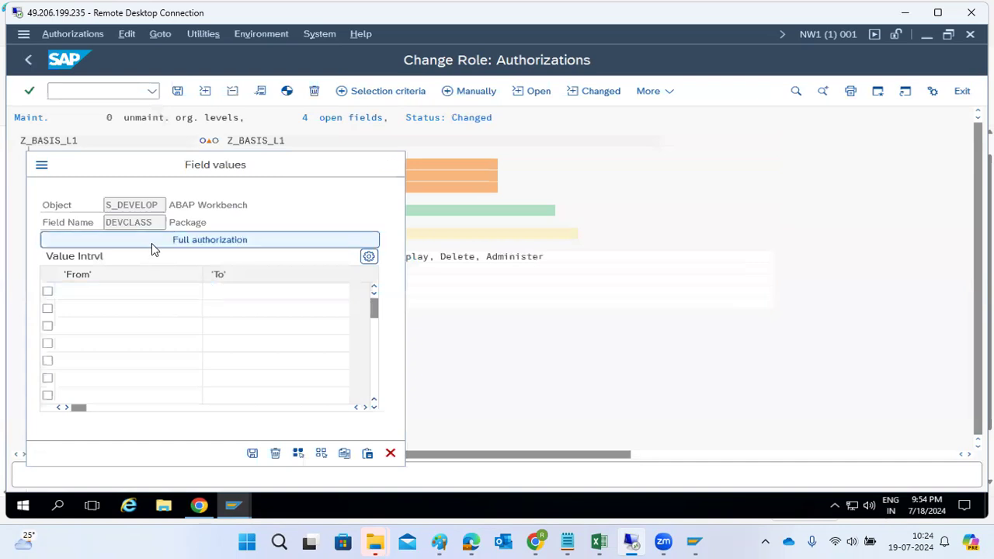
left_click(253, 454)
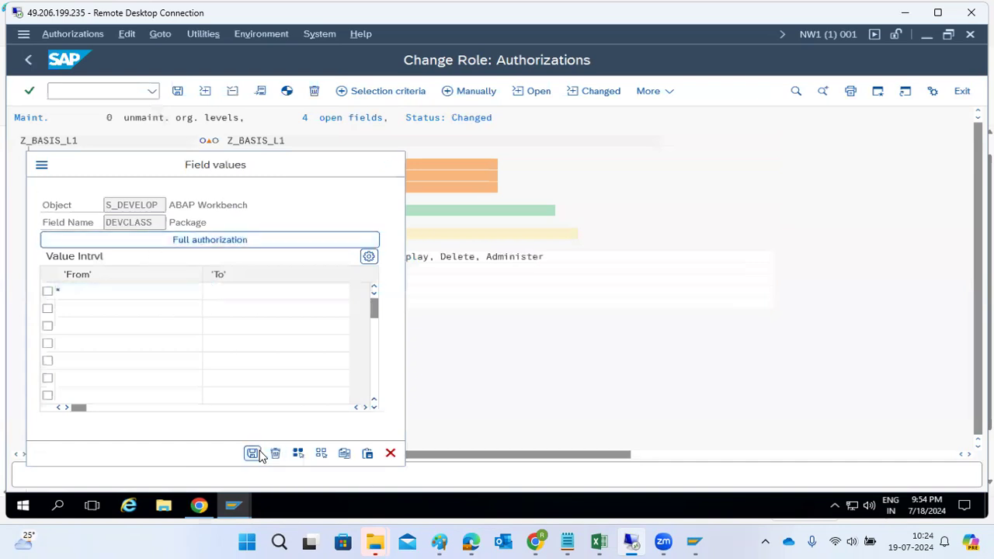
left_click(152, 279)
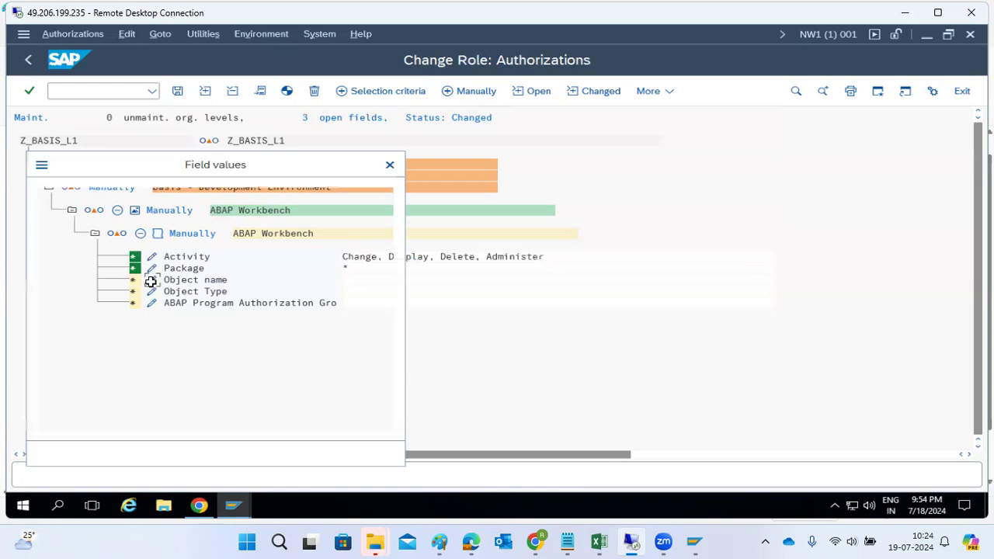
left_click(224, 245)
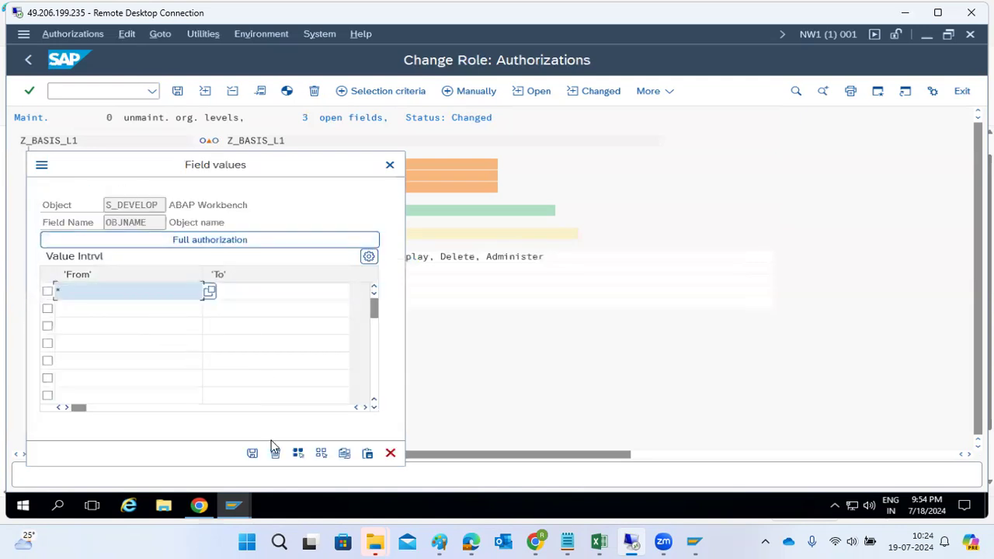
left_click(252, 454)
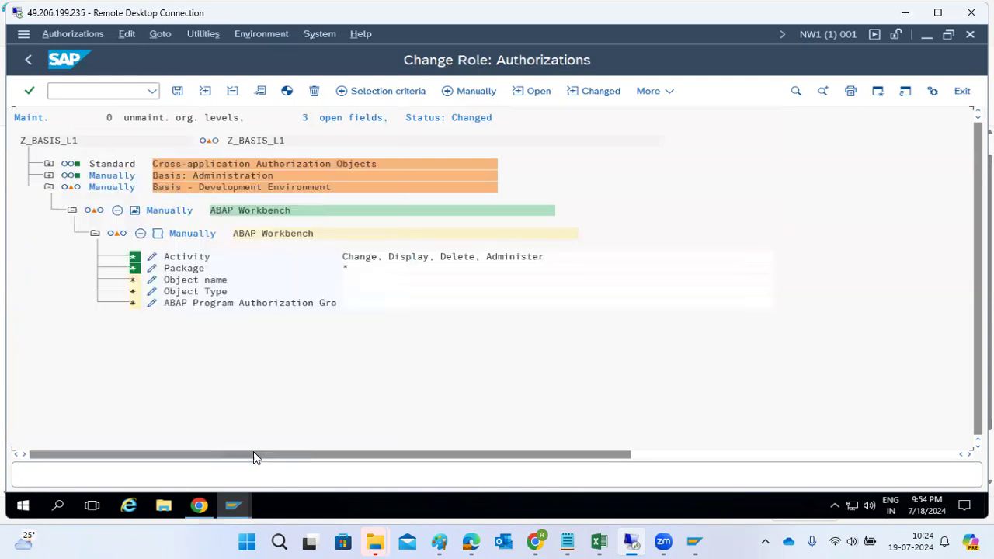
left_click(152, 292)
left_click(148, 242)
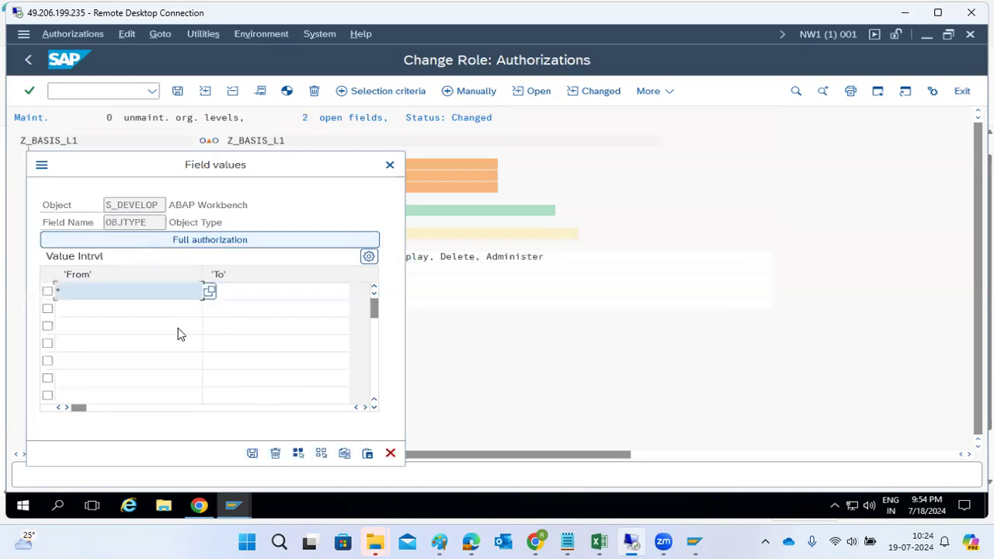
left_click(252, 455)
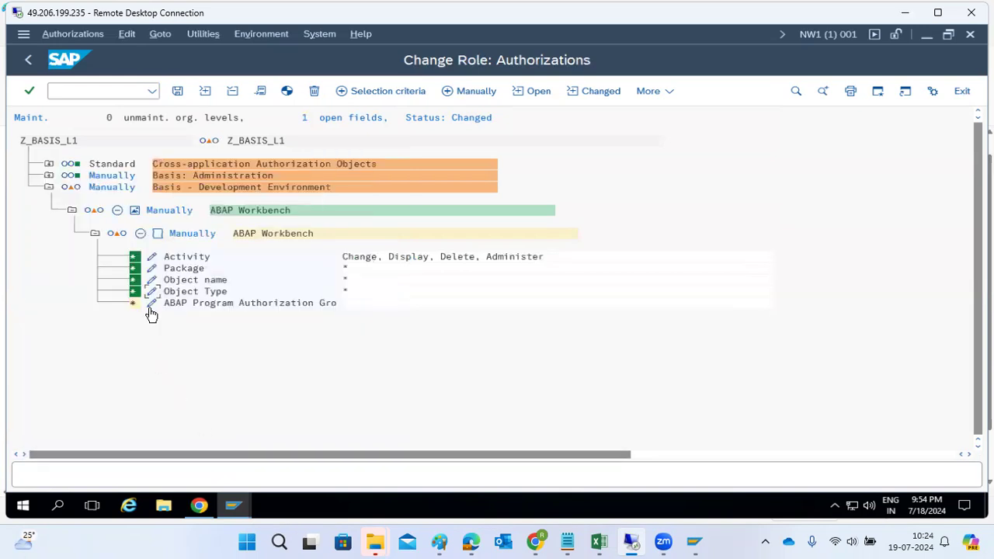
left_click(152, 301)
left_click(155, 240)
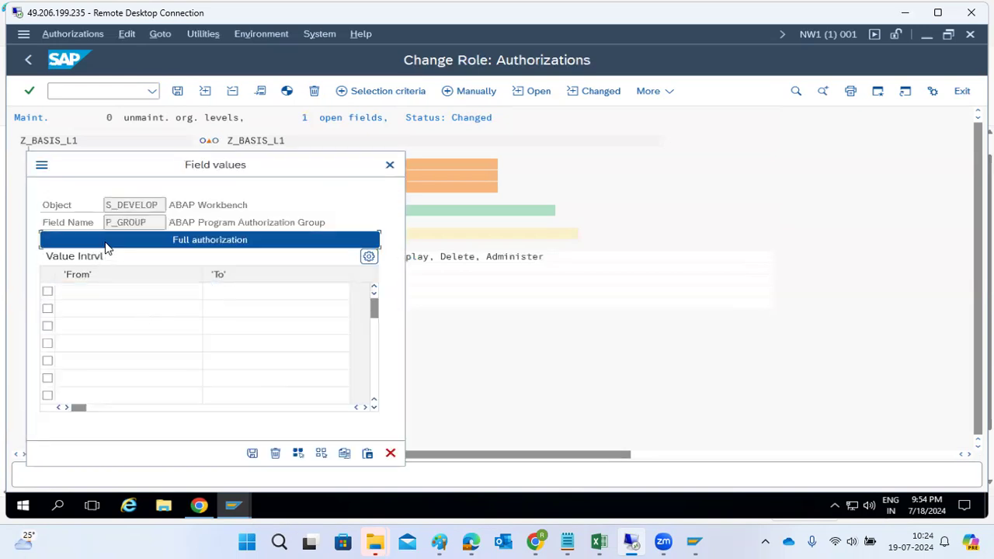
left_click(252, 453)
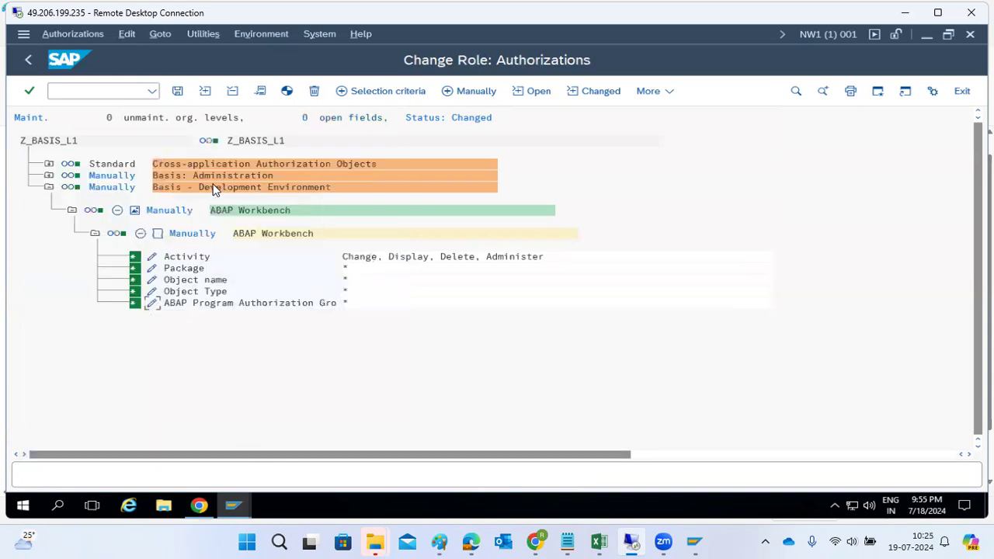
Save the authorization data, generate the profile, and save the role again.
left_click(178, 91)
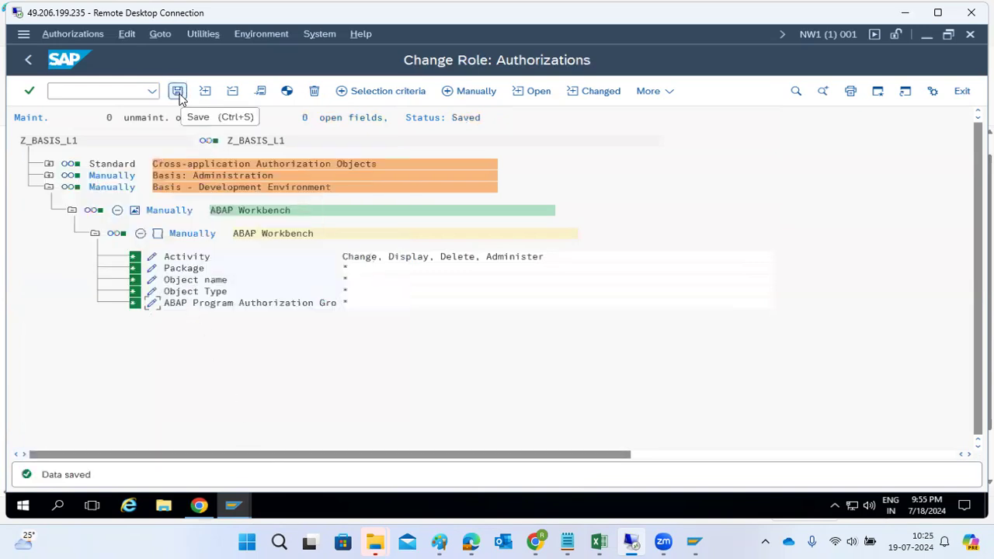
left_click(287, 91)
left_click(24, 68)
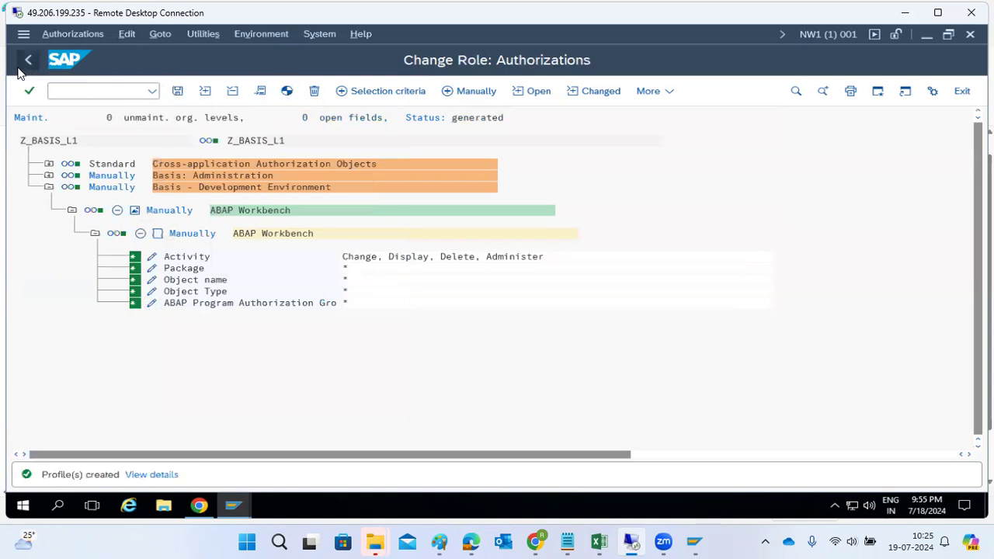
left_click(176, 94)
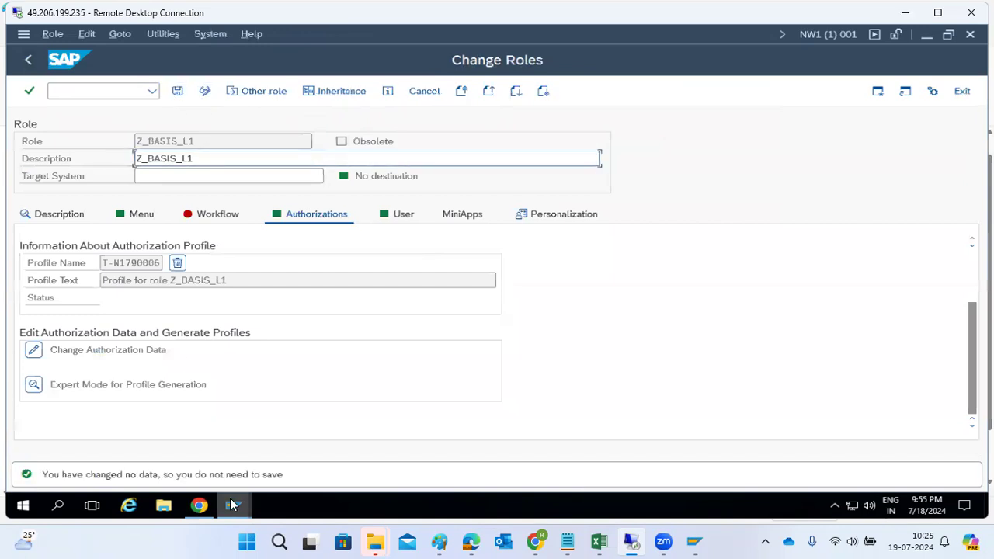
Open ST22 ABAP Runtime Errors with /nst22 from the authorization data window.
mouse_move(233, 506)
left_click(443, 455)
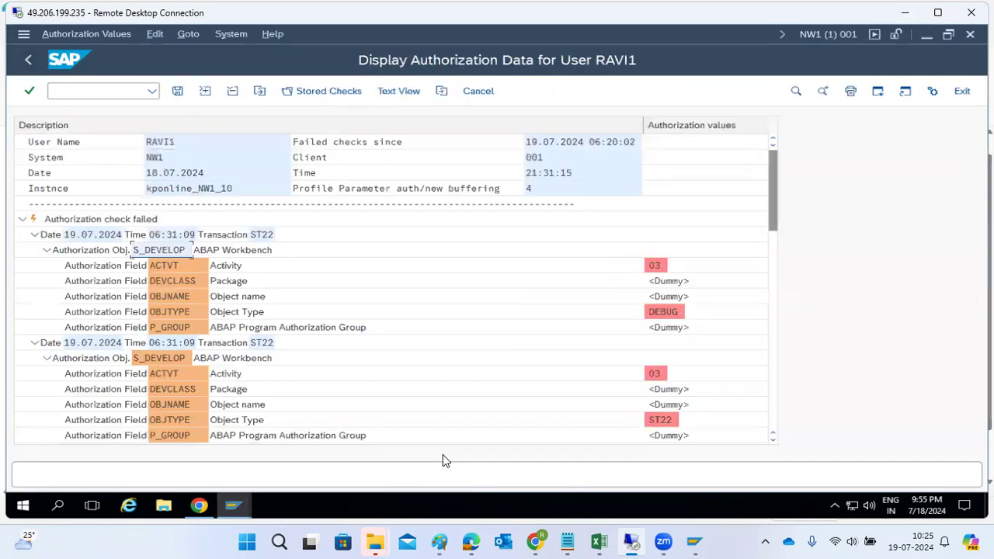
left_click(99, 93)
type("/ns")
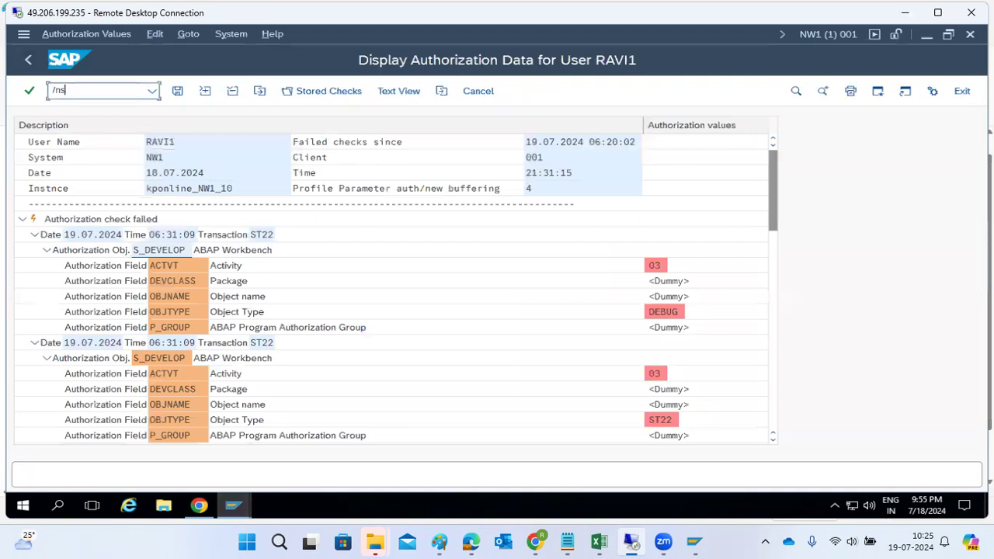
type("t22")
key("Return")
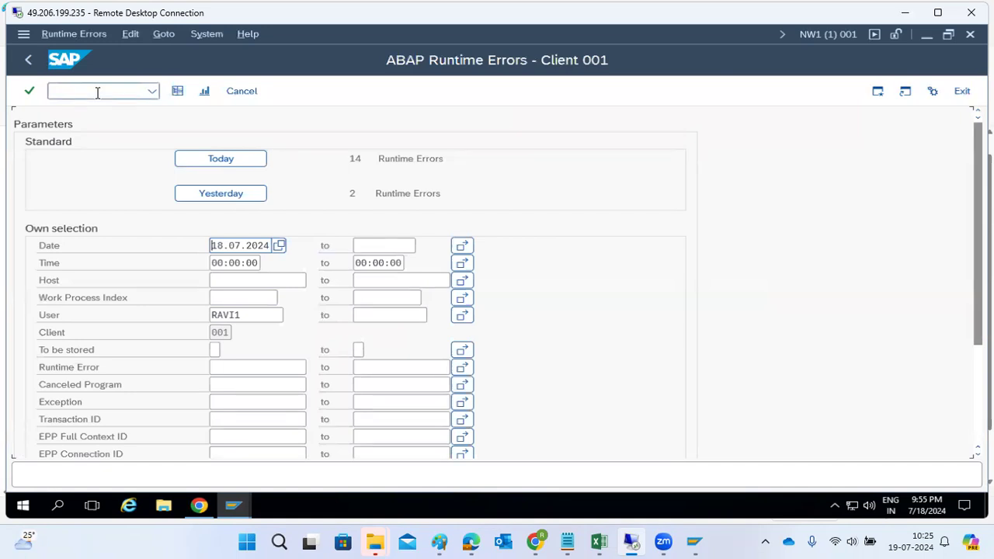
List today's 14 runtime errors, then return to the selection screen.
left_click(188, 163)
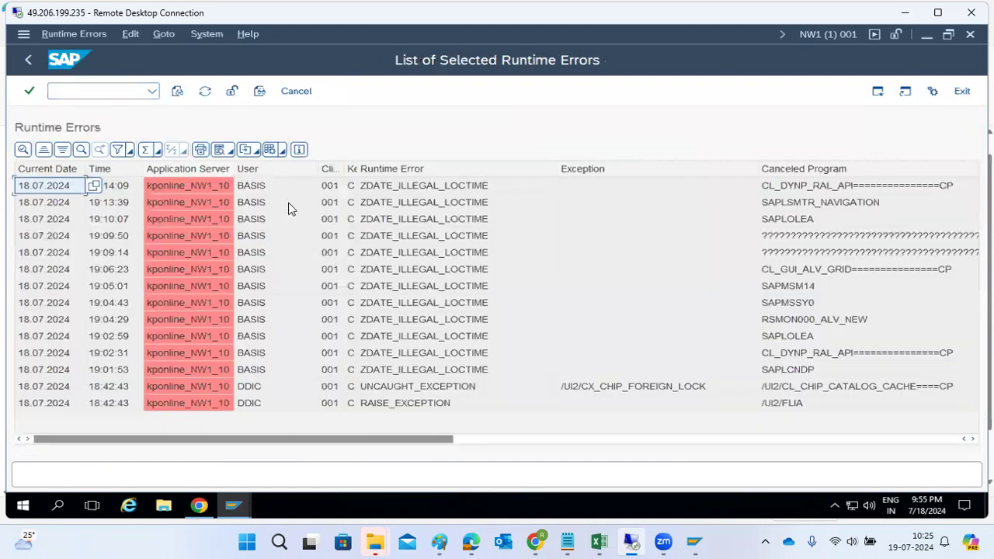
scroll(444, 334, "right", 5)
scroll(444, 334, "left", 5)
left_click(19, 65)
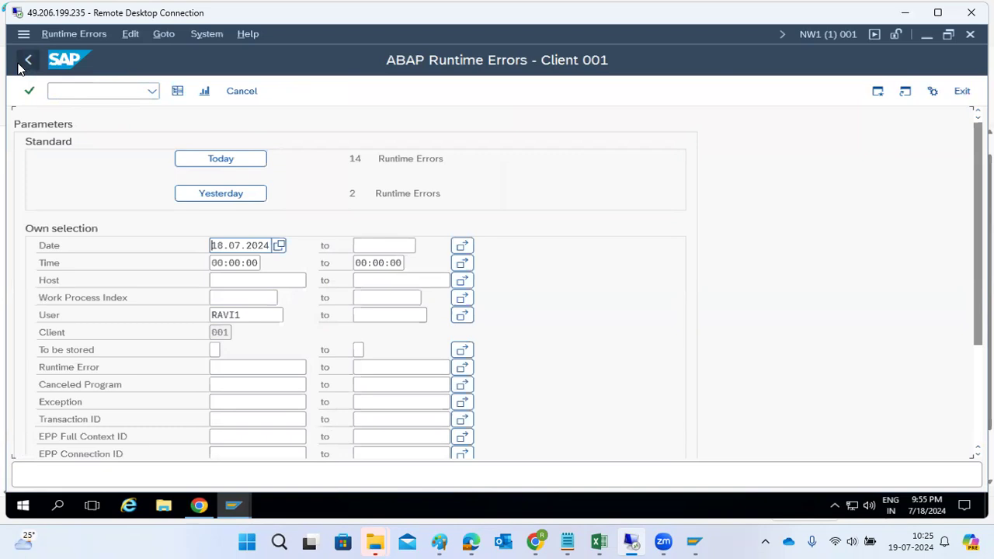
Return to SAP Easy Access and try PFCG, which is refused as unauthorized.
left_click(23, 62)
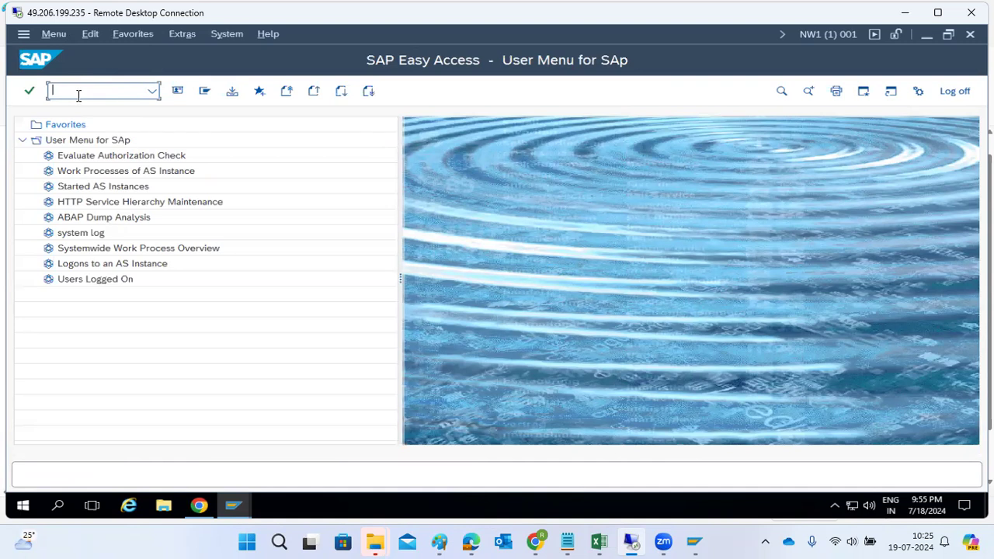
type("pfcg")
key("Return")
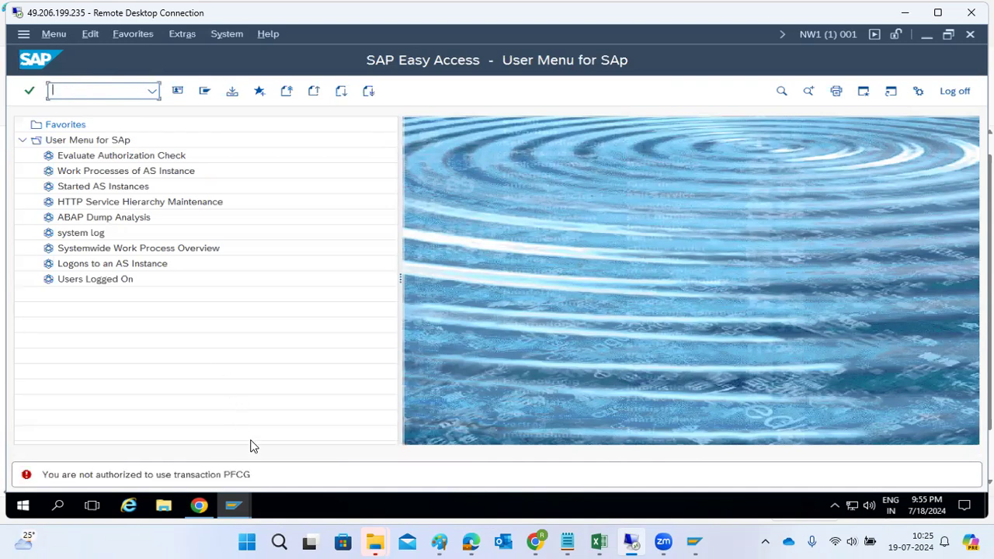
Switch to the Change Roles session for Z_BASIS_L1 and focus the command field.
left_click(228, 513)
left_click(182, 446)
left_click(89, 88)
Start PFCG in this session and type a role name, trimming it back to Z_SAL.
type("/npfcg")
key("Return")
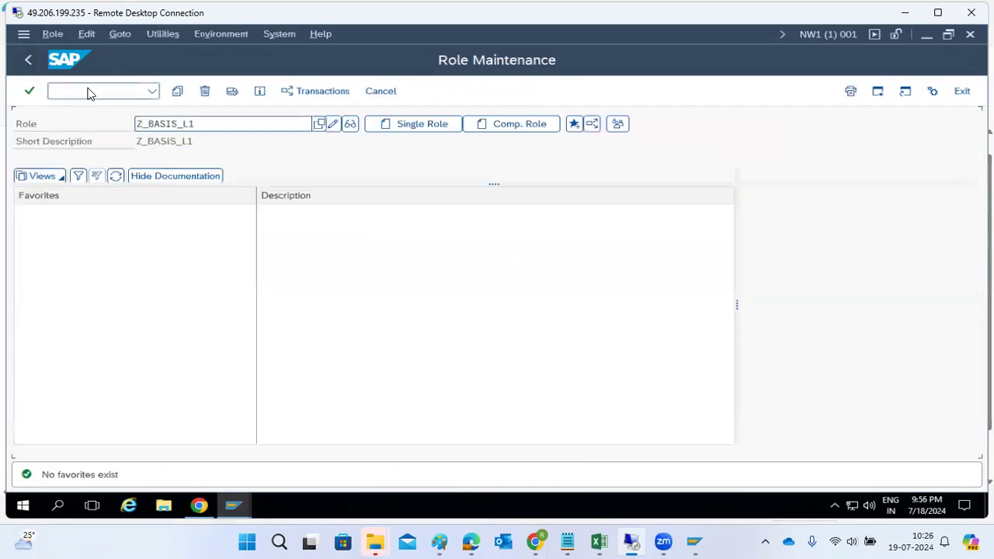
type("Z")
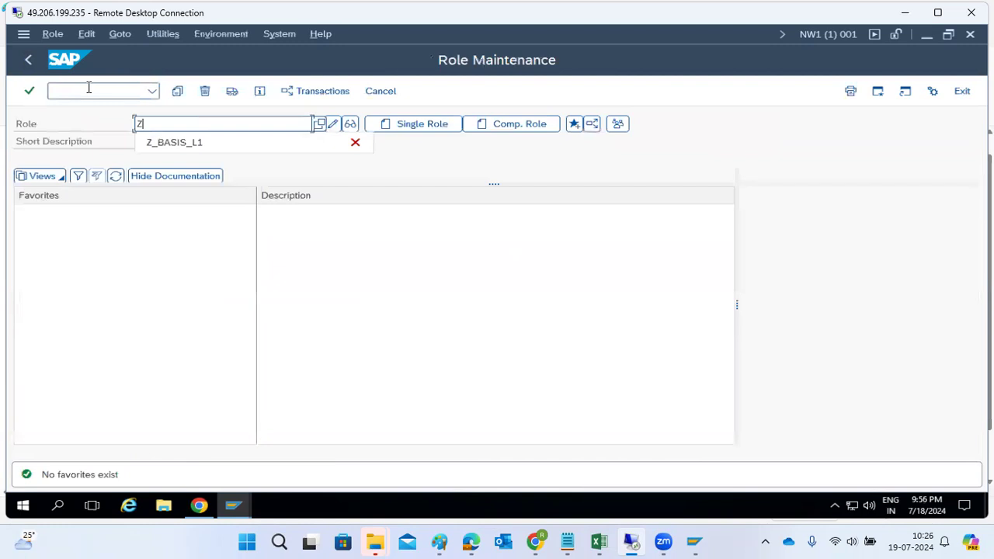
type("_BAIS")
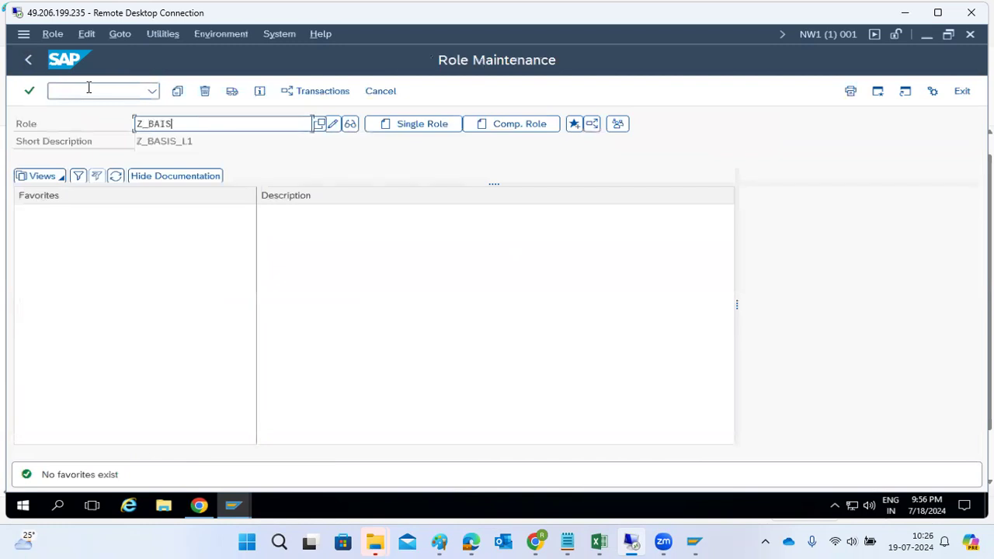
key("ctrl+a")
type("Z_AR")
key("BackSpace")
key("BackSpace")
type("A")
key("BackSpace")
type("R")
key("BackSpace")
type("SALES")
key("BackSpace")
key("BackSpace")
key("BackSpace")
key("BackSpace")
key("BackSpace")
key("BackSpace")
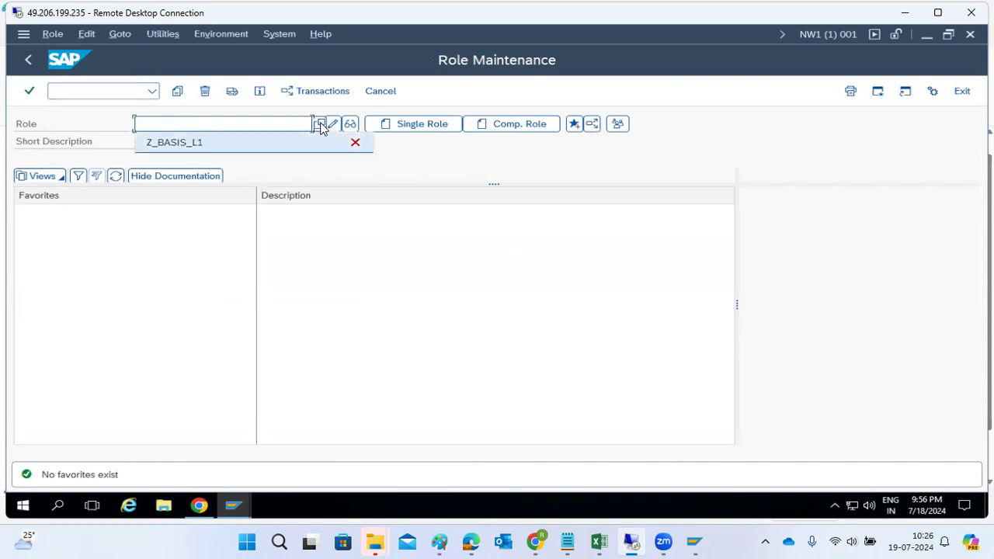
Search the Role value list to display all available roles.
left_click(321, 127)
left_click(654, 323)
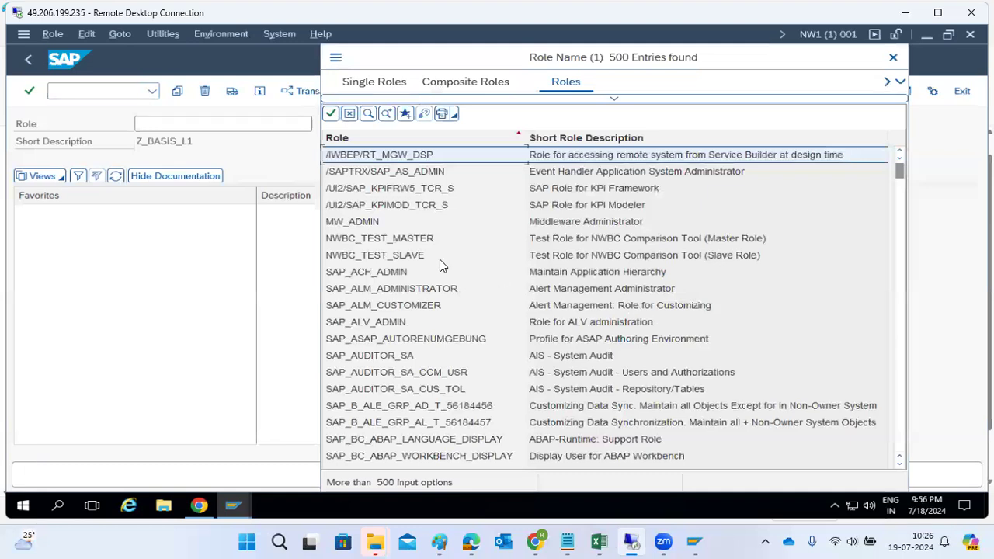
scroll(419, 311, "down", 11)
scroll(389, 295, "up", 6)
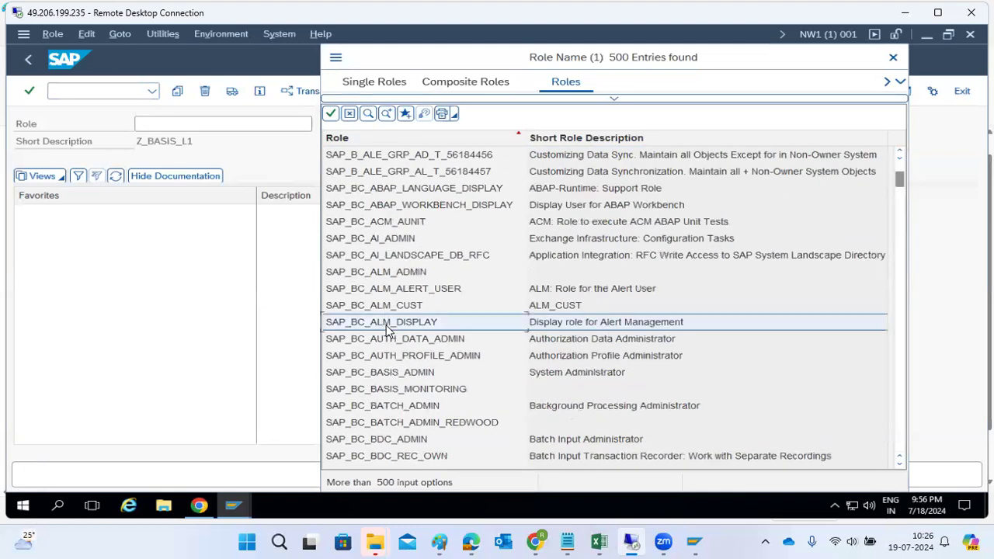
scroll(389, 334, "down", 15)
scroll(389, 342, "down", 5)
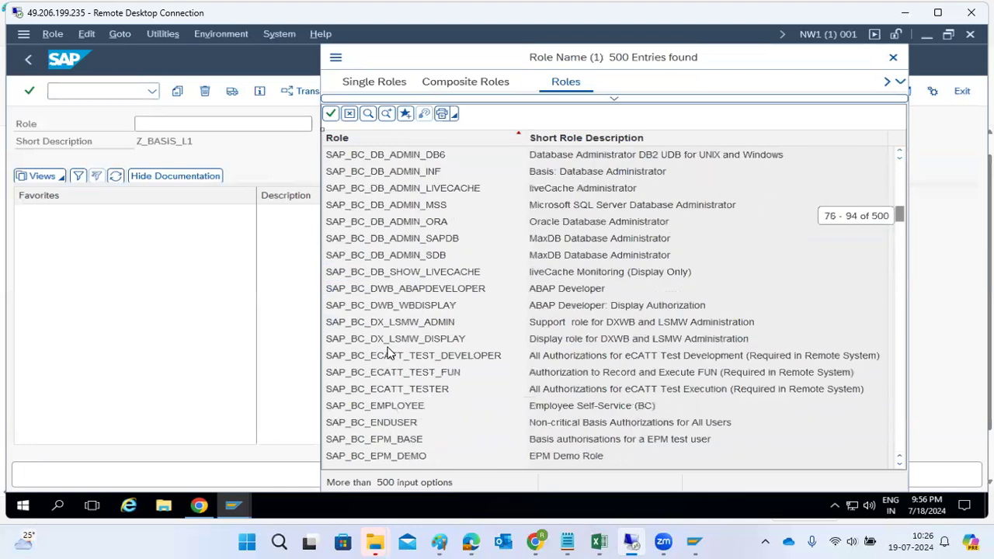
scroll(390, 350, "up", 3)
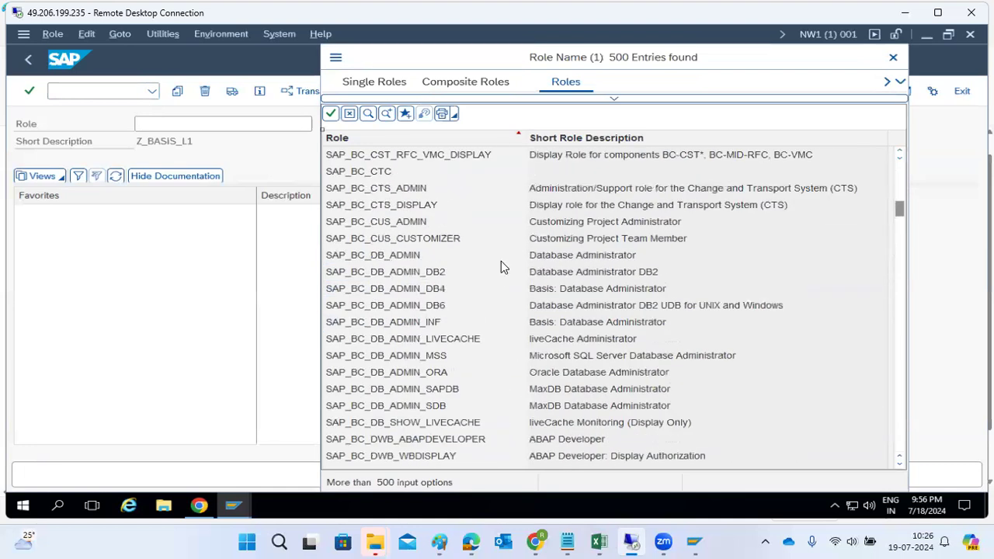
Browse the admin roles and choose SAP_BC_BASIS_ADMIN (System Administrator).
left_click(573, 259)
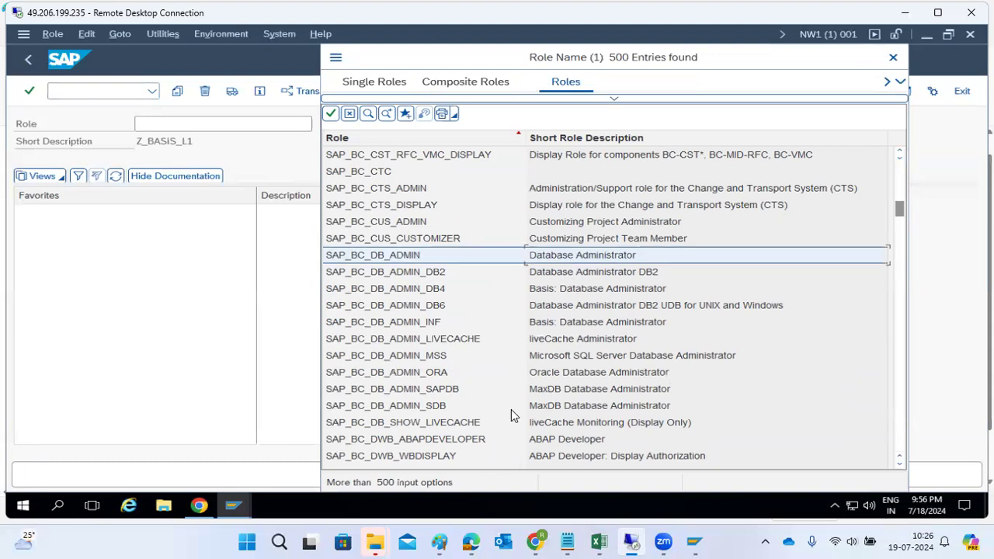
left_click(546, 326)
scroll(595, 276, "up", 2)
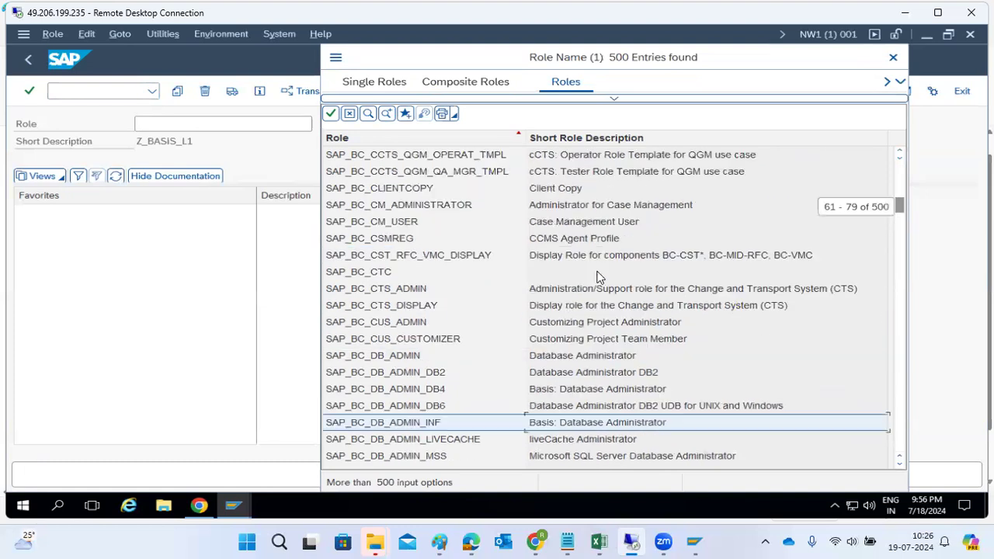
left_click(593, 289)
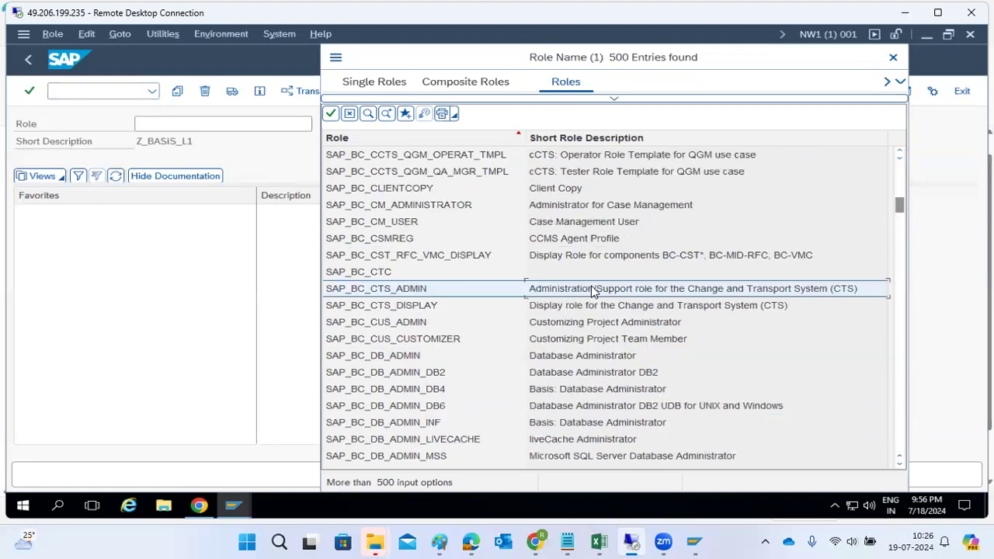
scroll(592, 290, "up", 7)
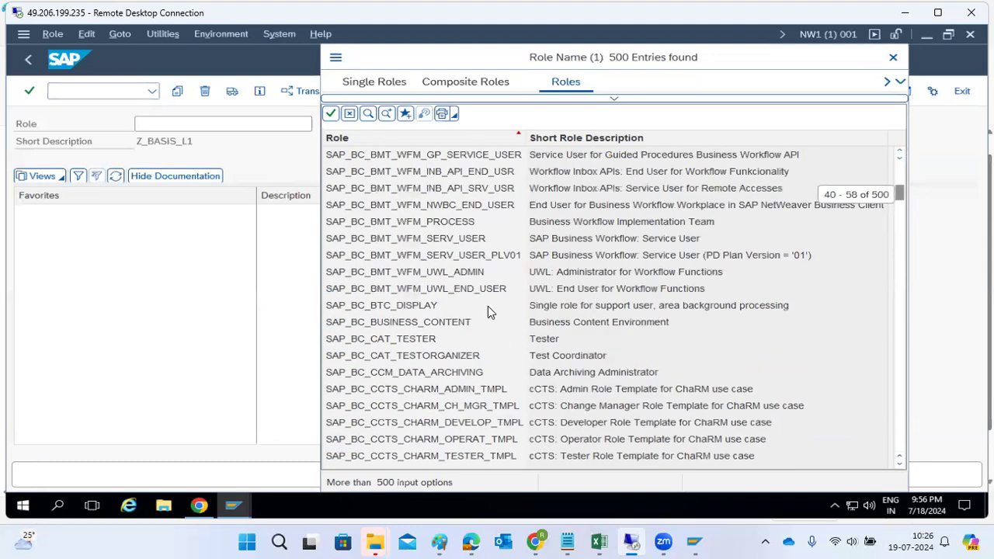
scroll(488, 316, "up", 13)
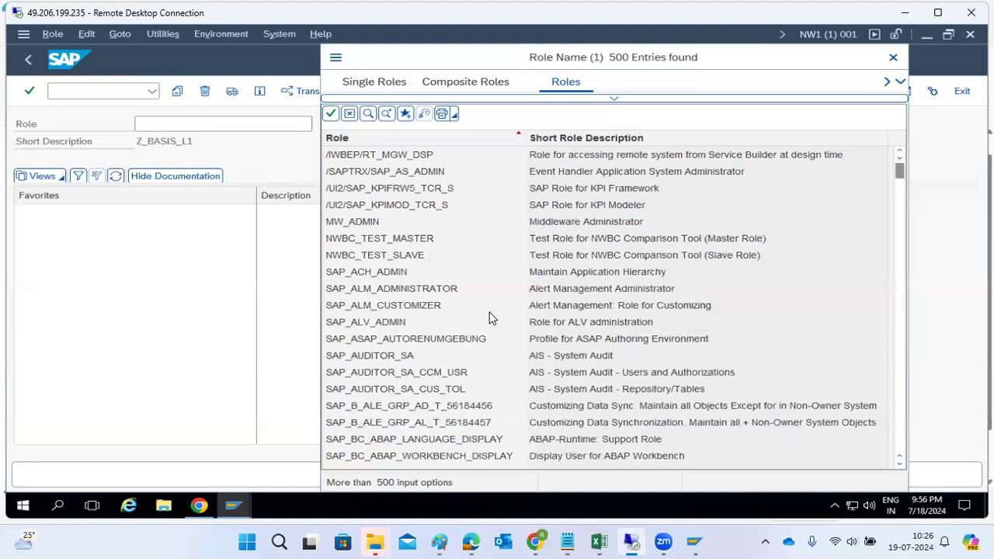
scroll(603, 355, "down", 2)
scroll(603, 362, "down", 4)
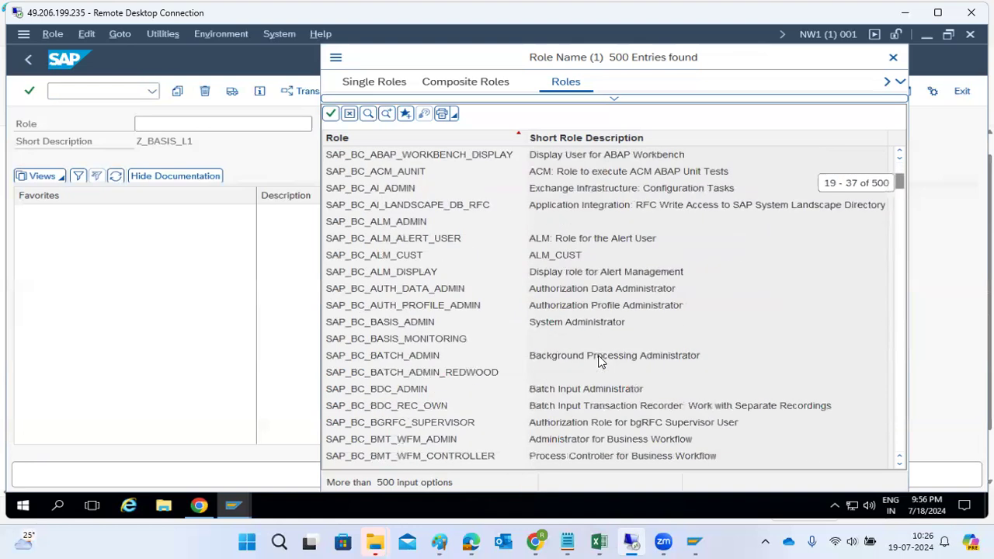
double_click(568, 321)
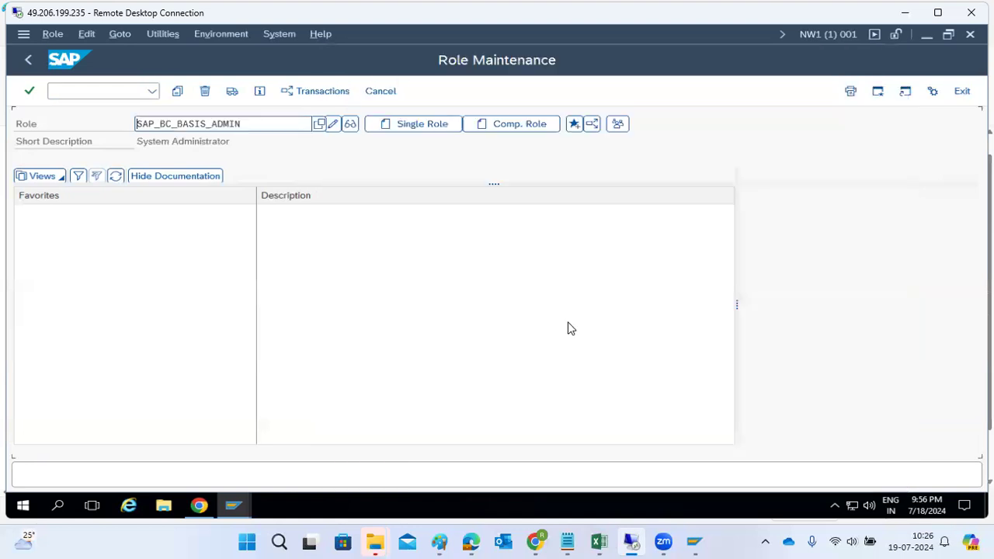
Open SAP_BC_BASIS_ADMIN for change and propose profile name T-N1790007 on Authorizations.
left_click(331, 125)
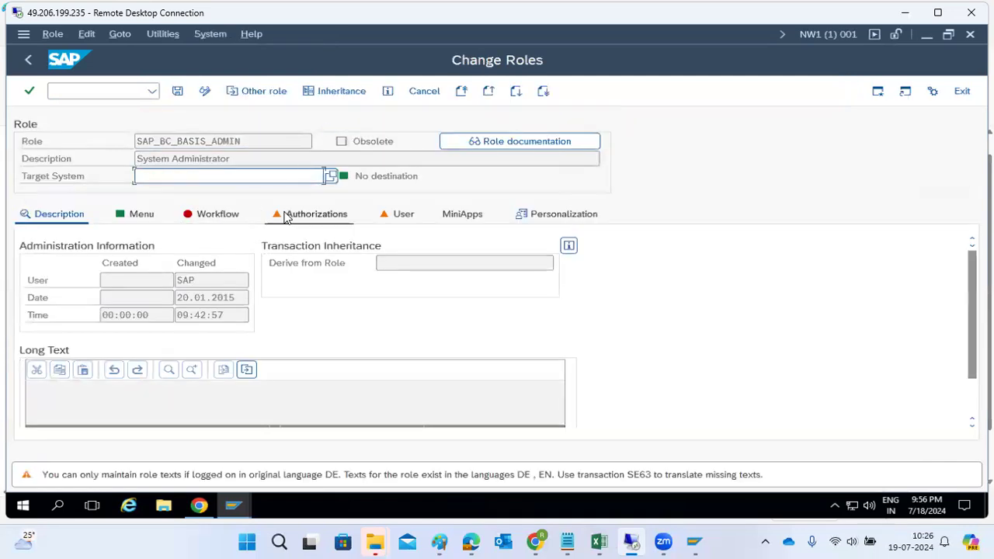
left_click(289, 215)
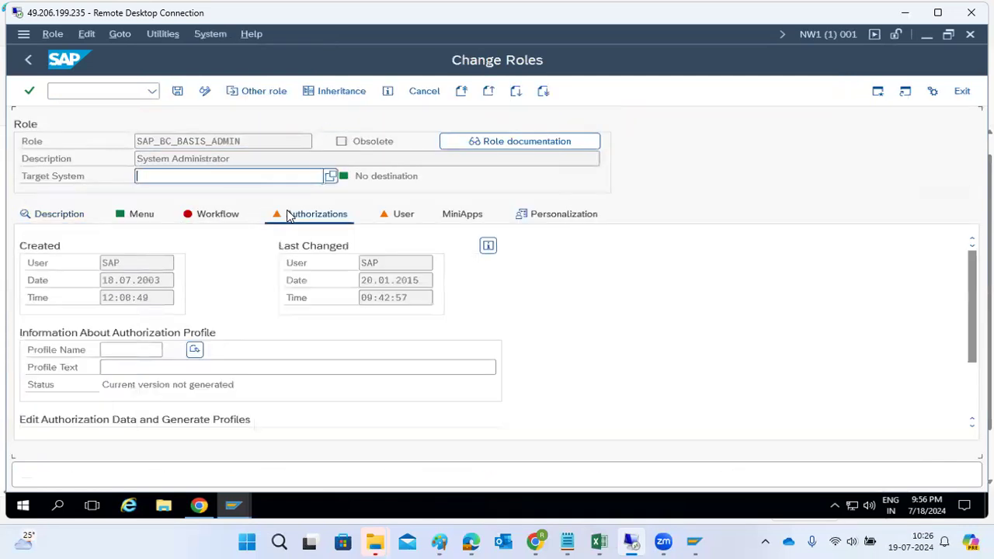
left_click(140, 218)
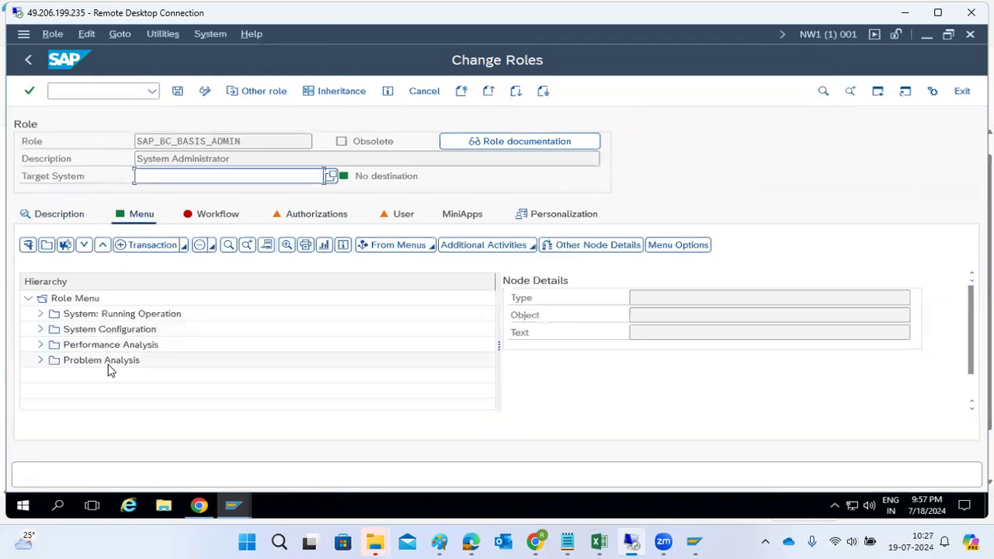
left_click(307, 219)
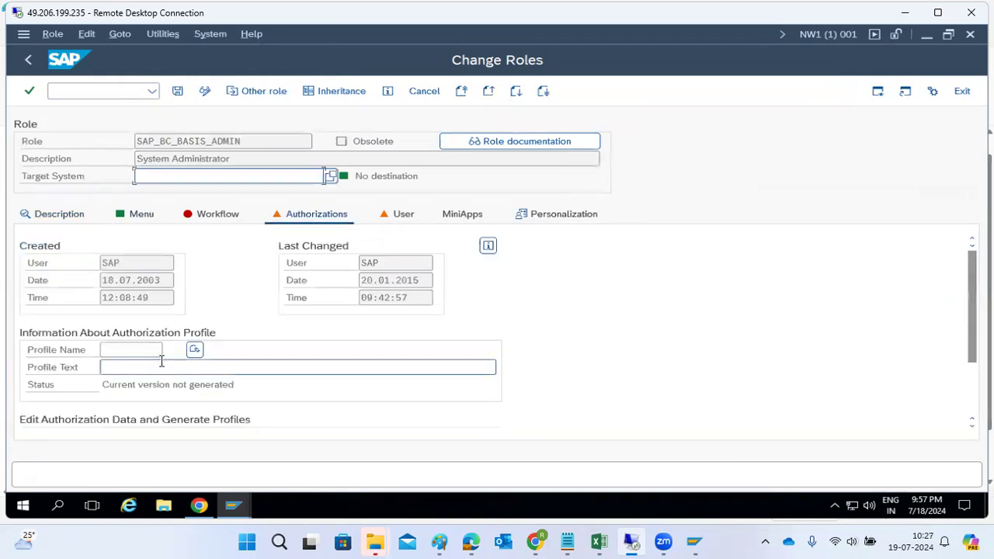
left_click(195, 350)
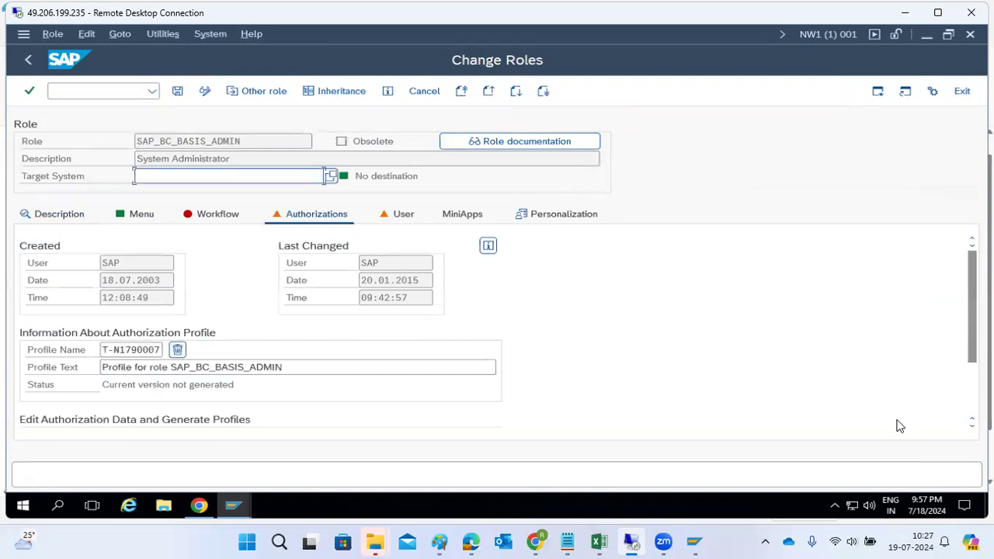
Save the role and enter Change Authorization Data, dismissing the profile generator note.
scroll(694, 395, "down", 2)
left_click(34, 350)
left_click(214, 332)
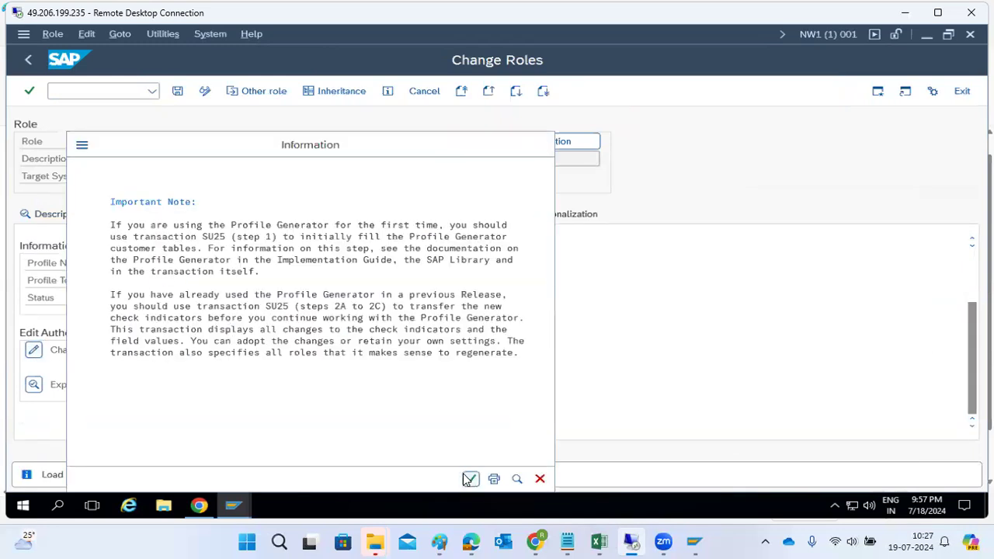
left_click(467, 477)
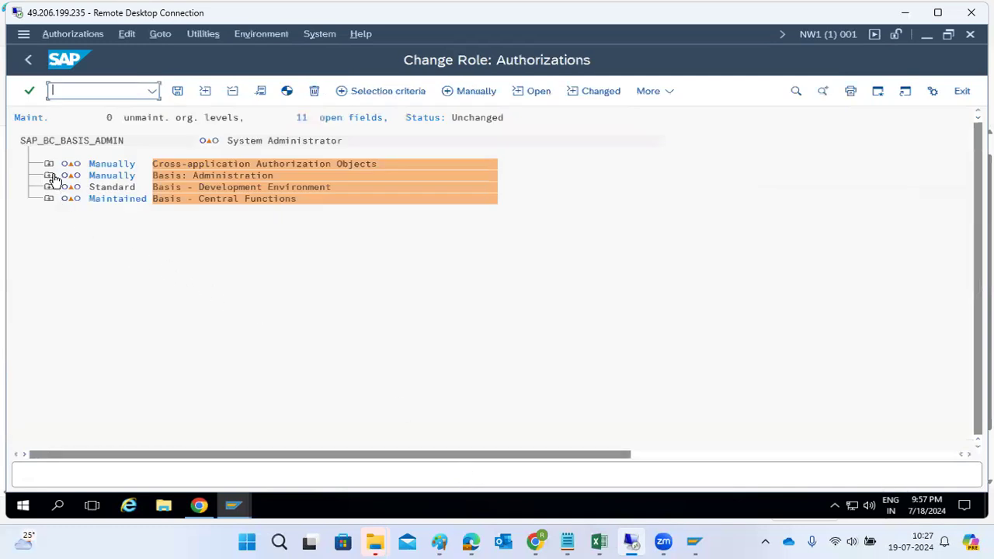
Inspect the Basis: Administration system authorization values without changes, then leave the tree.
left_click(49, 176)
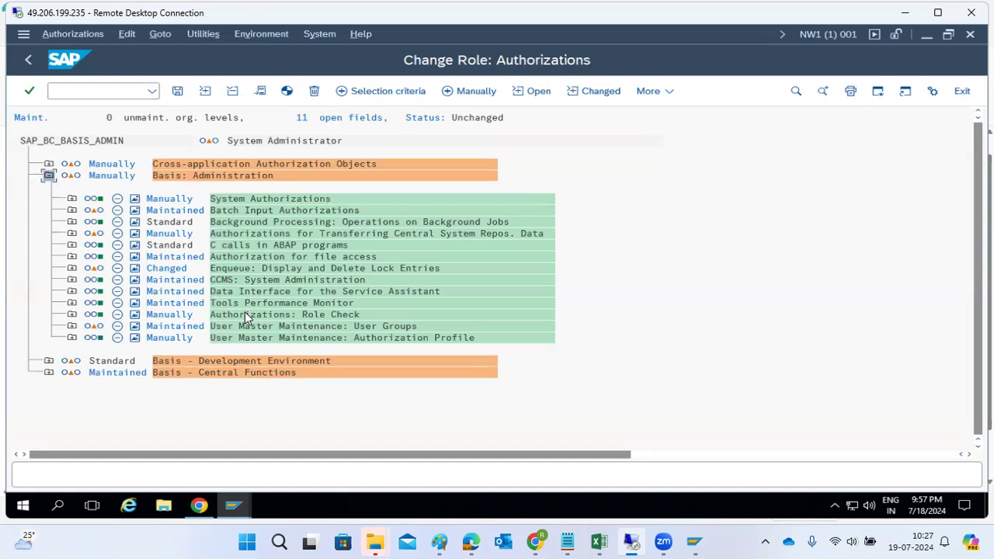
left_click(71, 199)
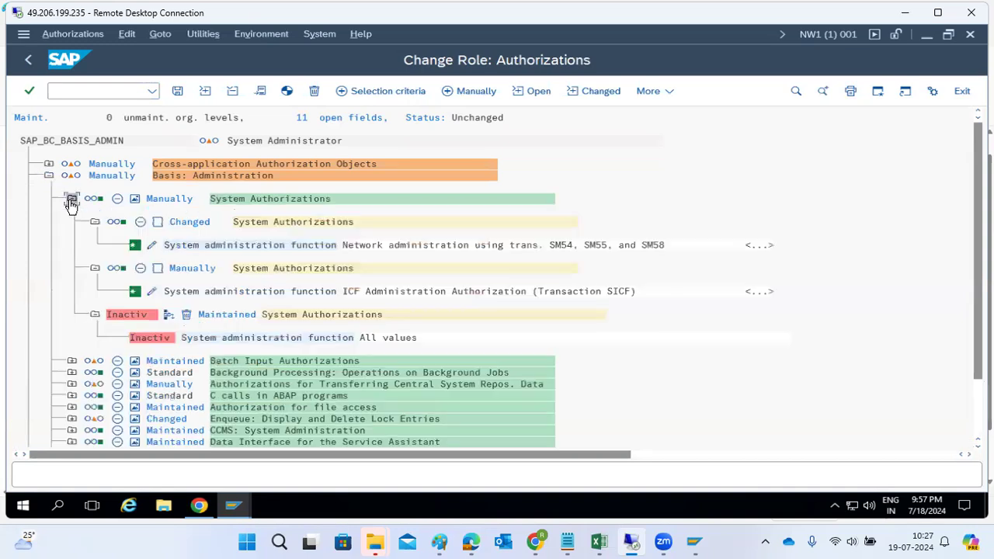
left_click(151, 244)
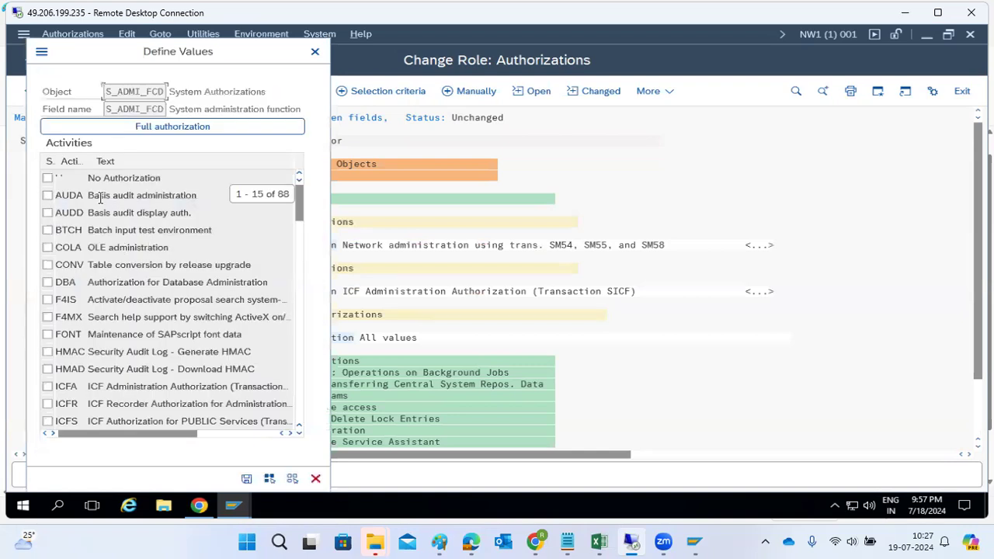
scroll(99, 291, "down", 6)
scroll(101, 295, "down", 18)
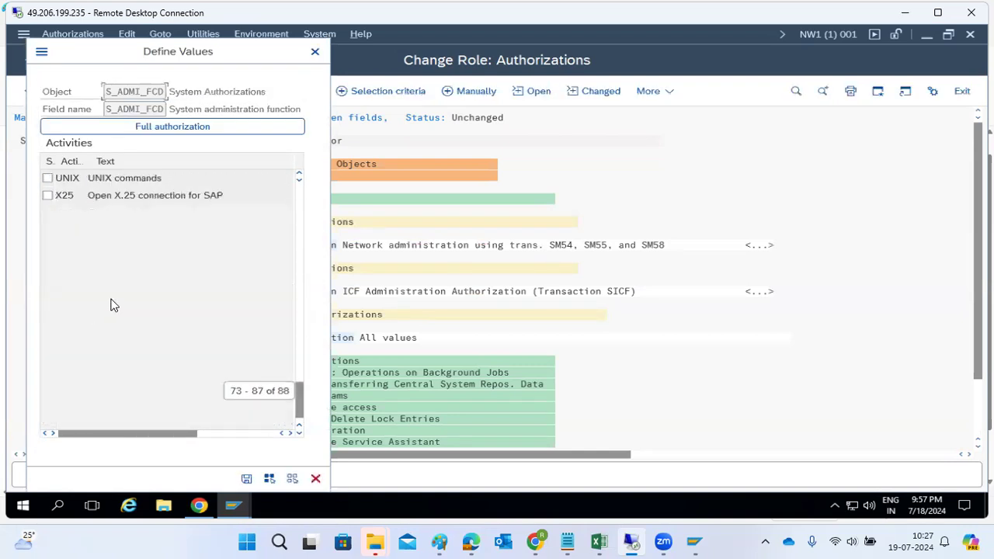
left_click(314, 52)
left_click(27, 60)
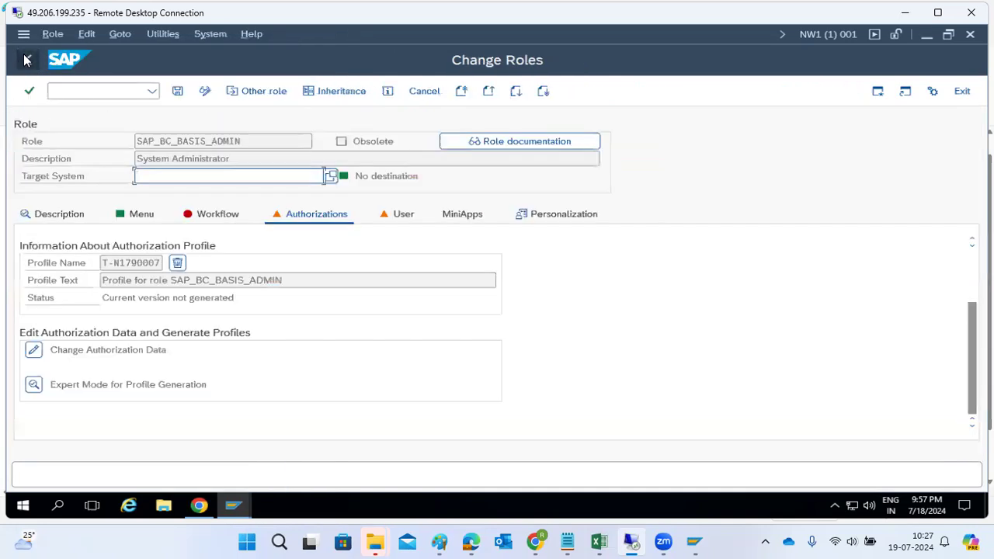
Leave Role Maintenance and open SU01 user maintenance with /nsu01.
left_click(27, 60)
left_click(81, 90)
double_click(164, 122)
key("ctrl+c")
left_click(132, 93)
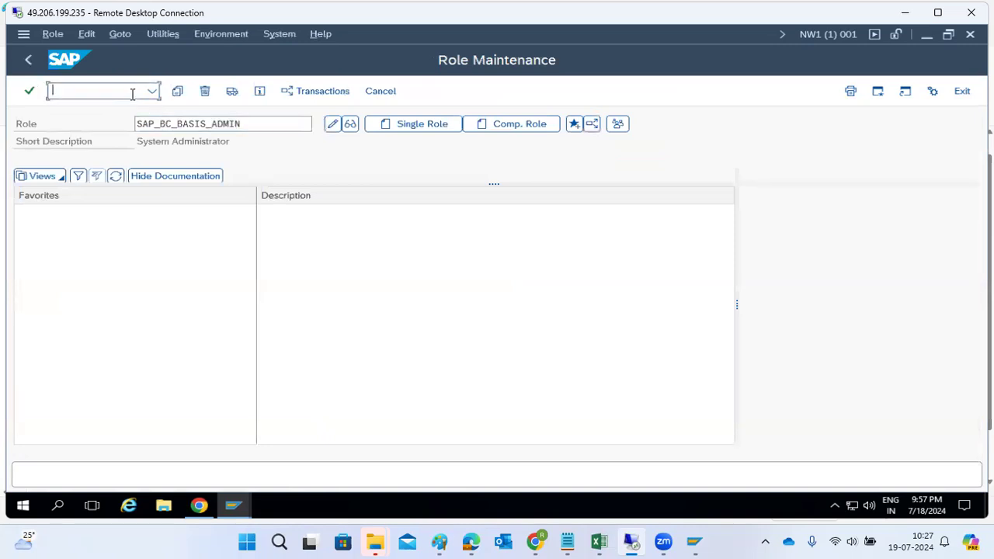
type("/nsu01")
key("Return")
Add SAP_BC_BASIS_ADMIN as RAVI1's second role, save, and return to Easy Access.
left_click(205, 92)
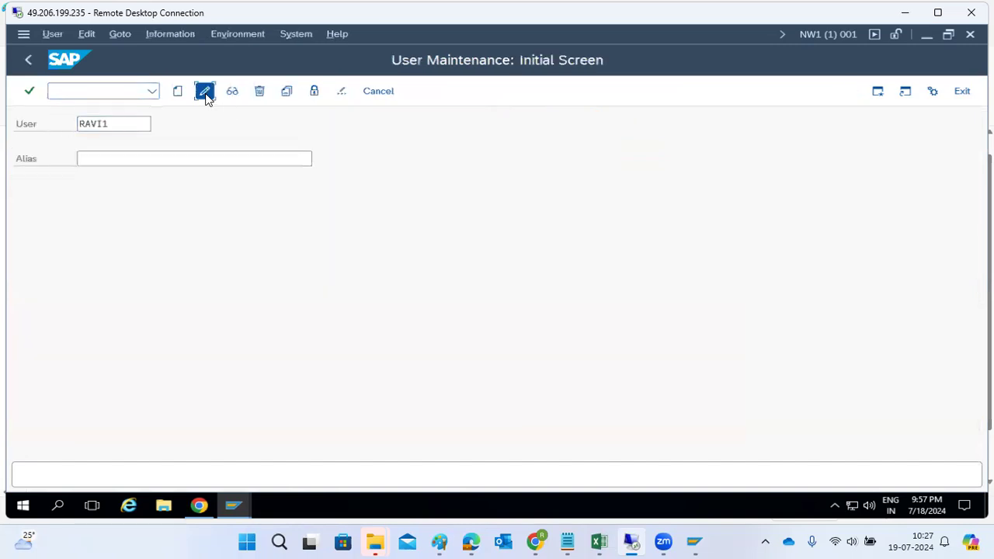
left_click(471, 182)
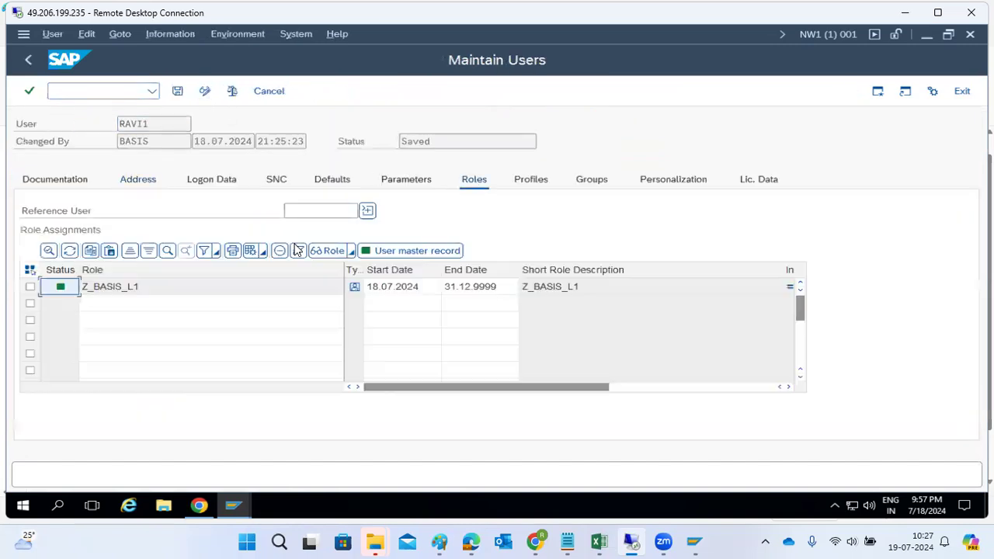
left_click(115, 304)
key("ctrl+v")
key("Return")
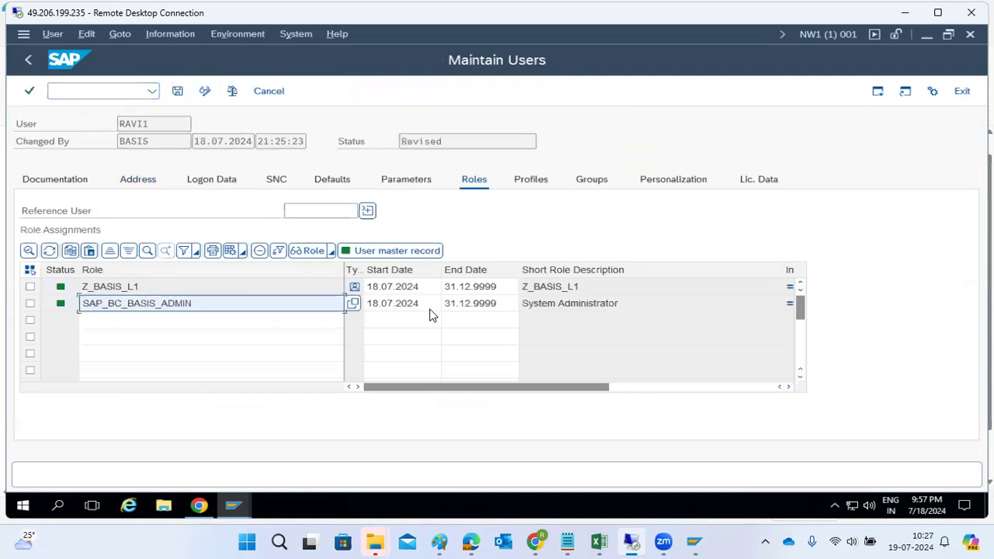
left_click(177, 91)
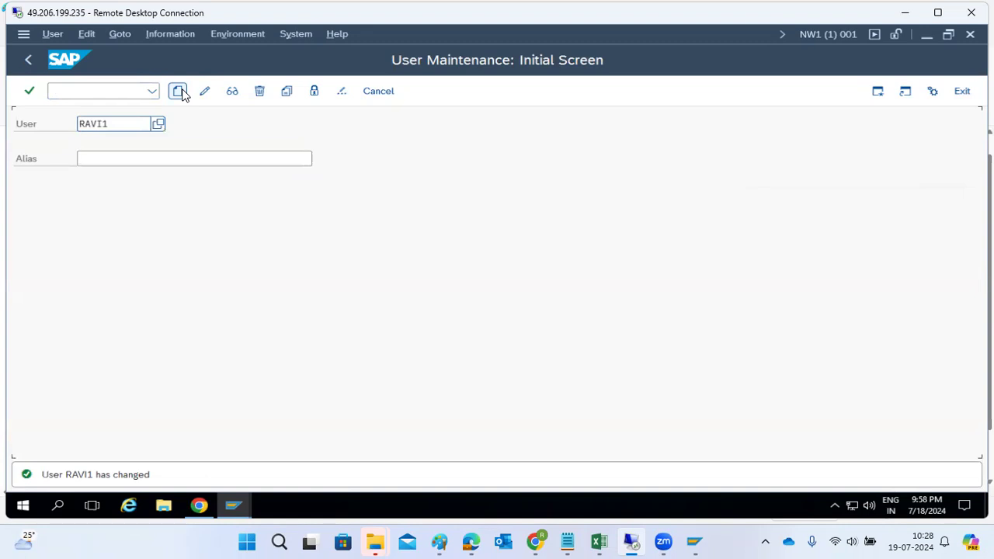
left_click(30, 61)
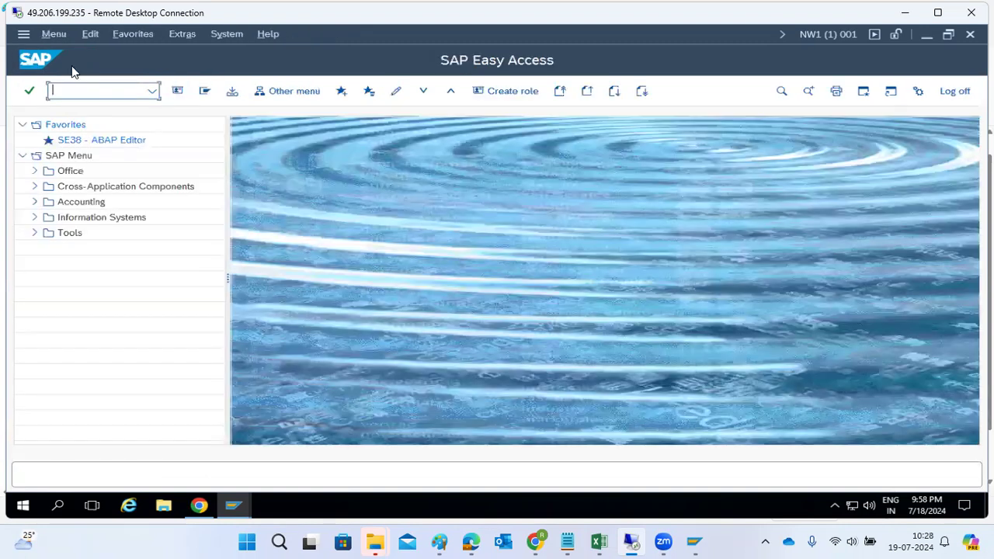
Open SU10 and fill the first three user rows starting with USER11.
type("su10")
key("Return")
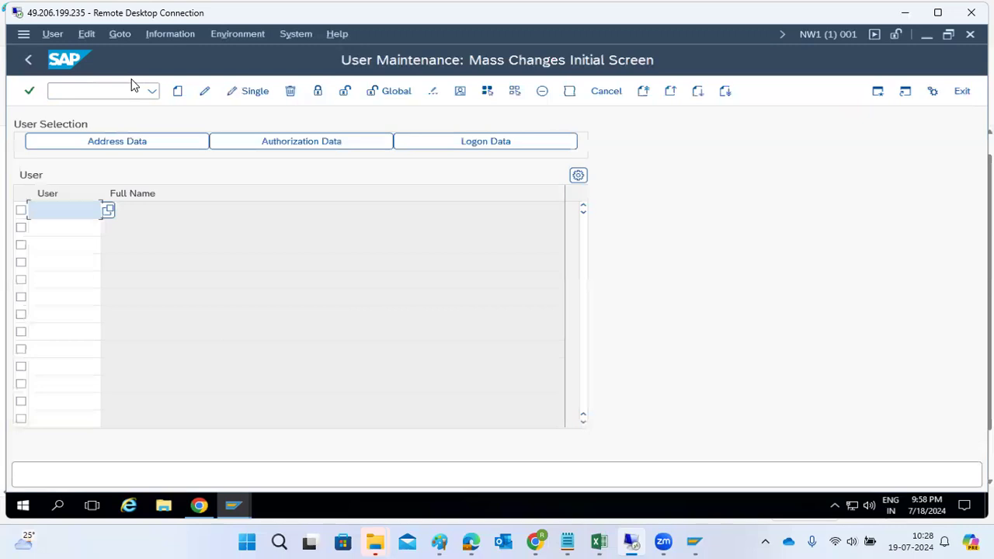
type("USE")
left_click(45, 227)
type("USER11")
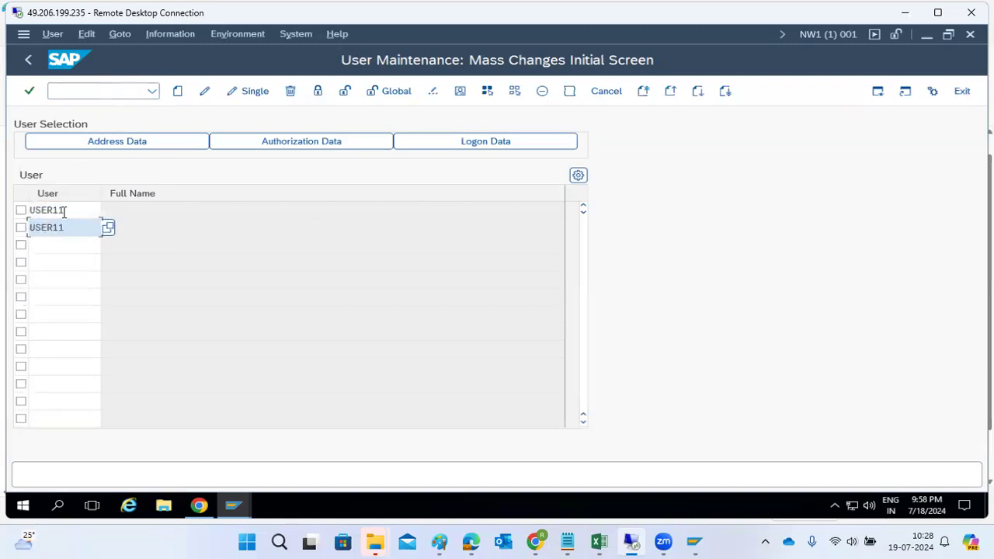
left_click(64, 257)
left_click(62, 245)
type("USER11")
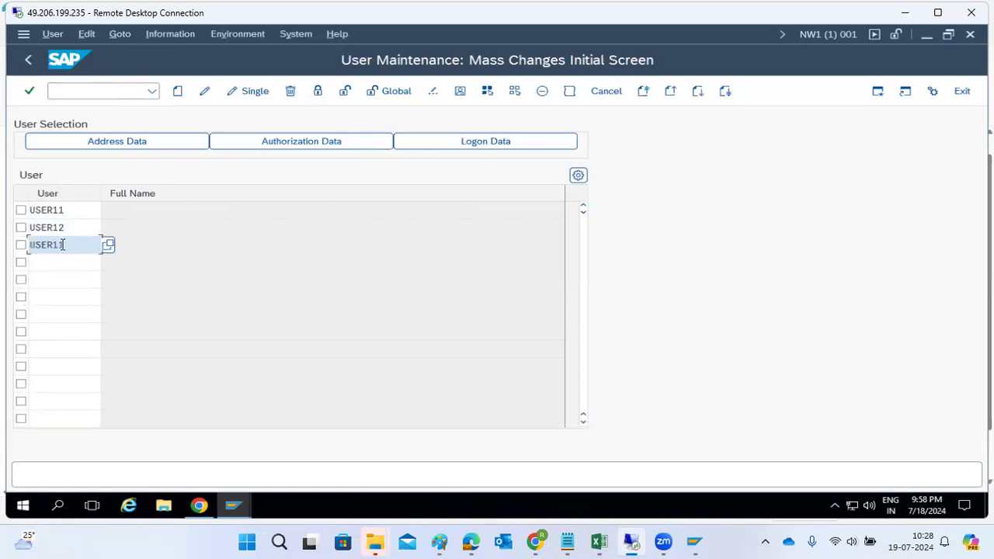
Correct row 3 to USER13 and add USER14, USER15 and USER16.
double_click(63, 244)
left_click(63, 245)
key("Down")
type("USER1")
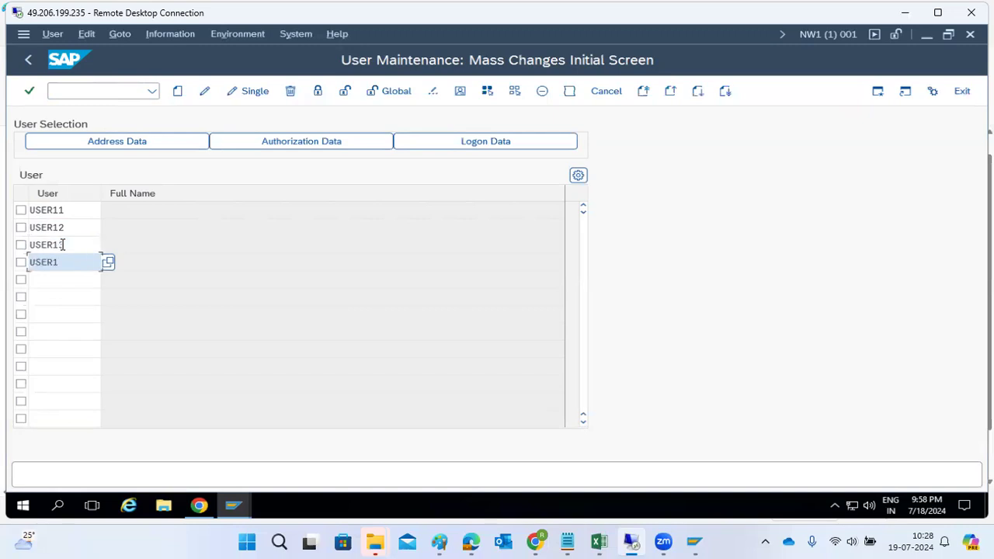
type("4")
key("Down")
type("USER1")
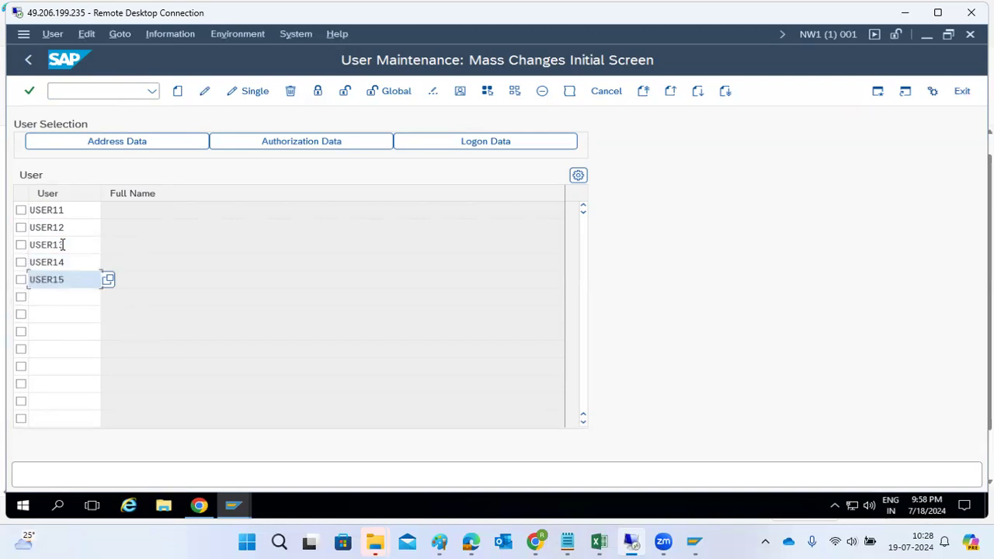
key("Down")
type("USER1")
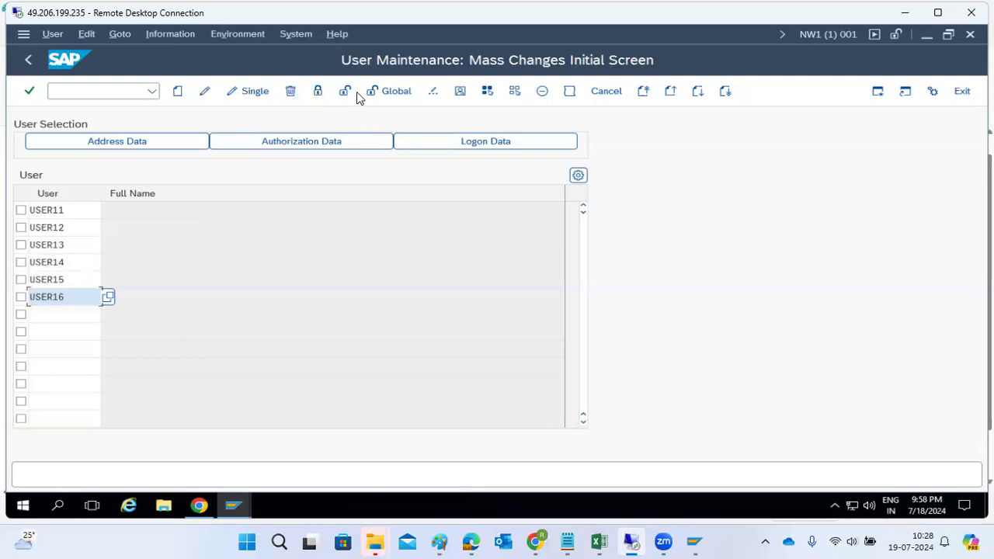
Create and save USER11–USER16, then view the generated password messages.
left_click(179, 92)
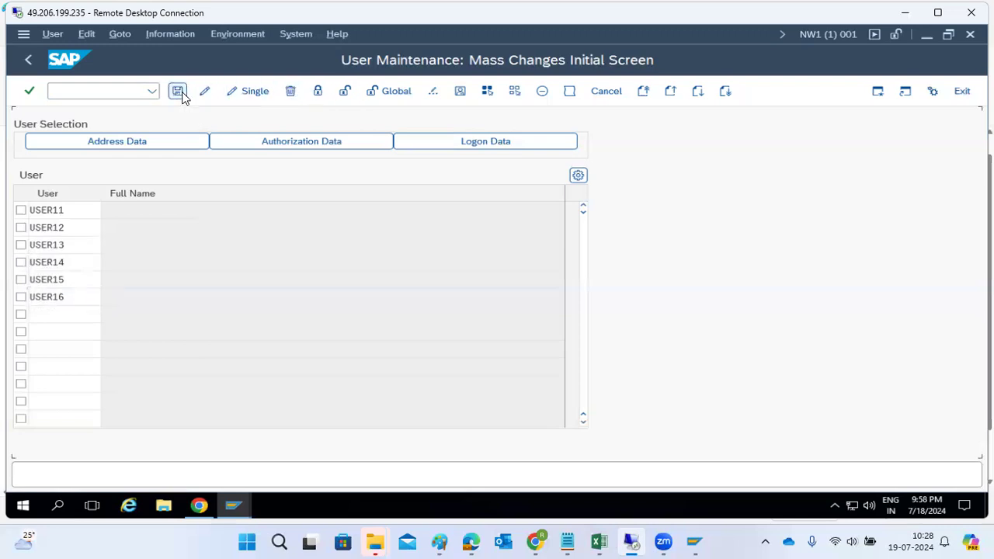
left_click(178, 92)
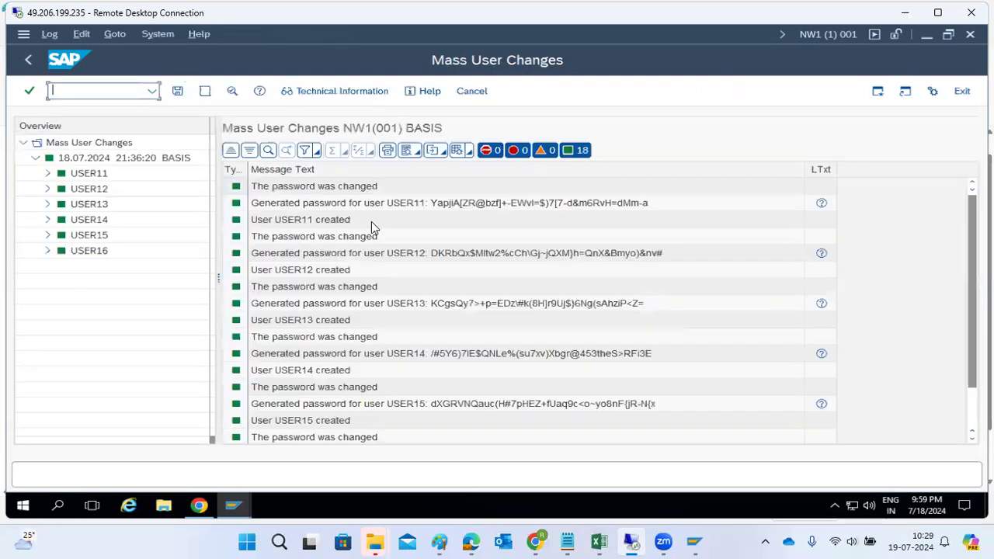
left_click(450, 207)
scroll(450, 214, "down", 3)
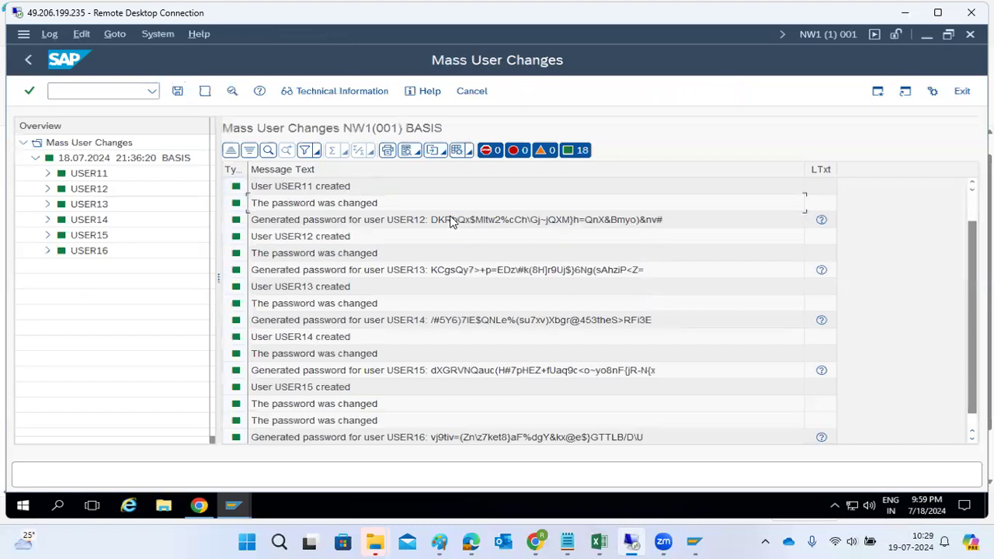
scroll(448, 240, "up", 3)
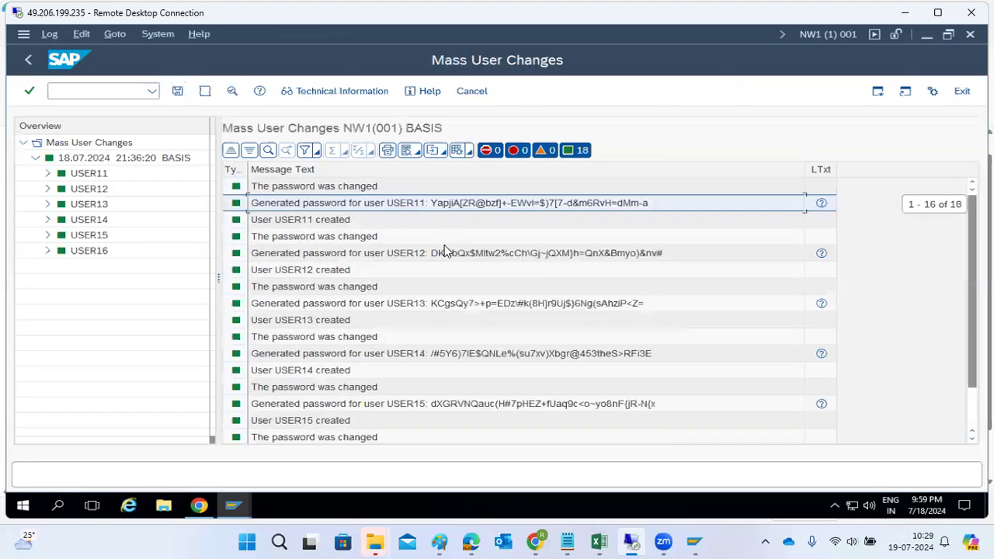
Copy the USER13 generated password message and return to the mass changes user list.
left_click(450, 305)
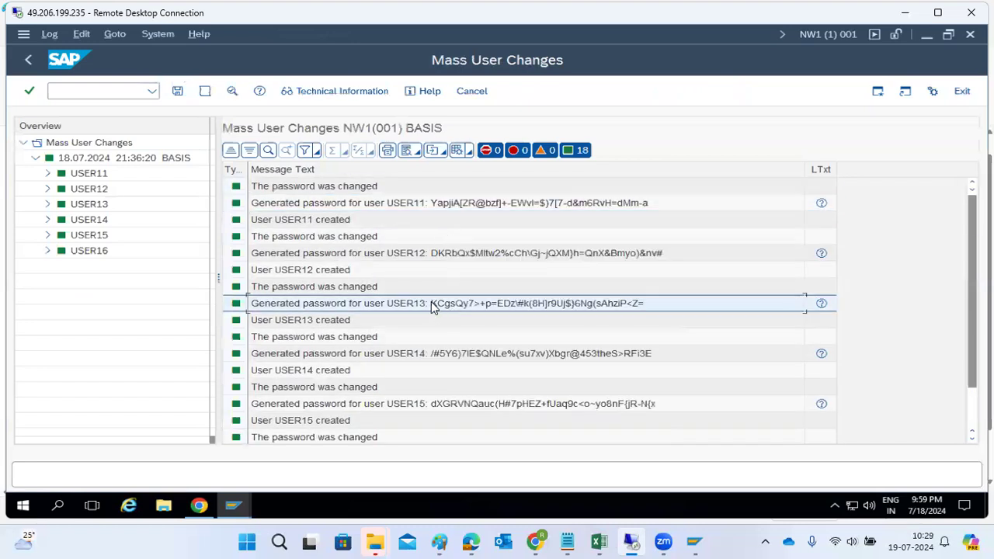
right_click(380, 305)
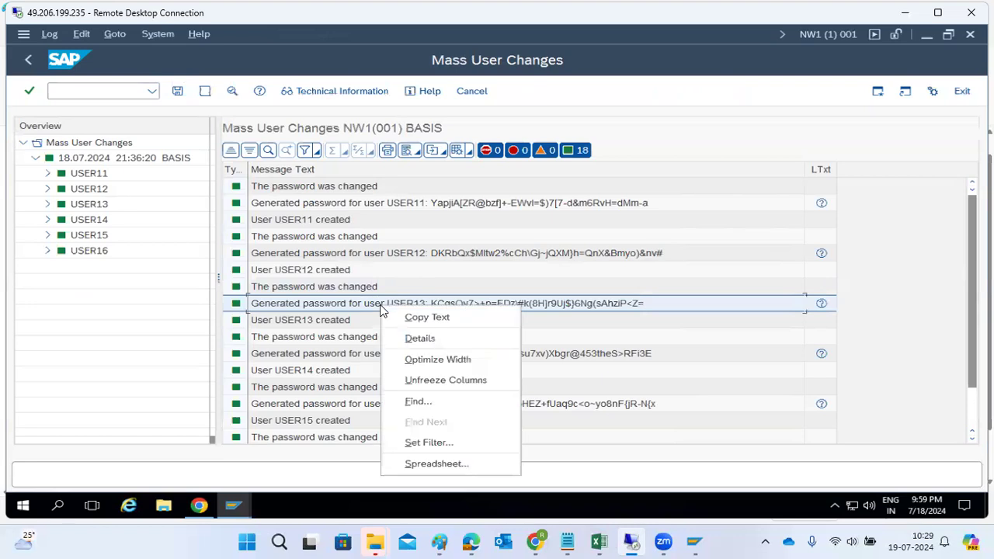
left_click(409, 316)
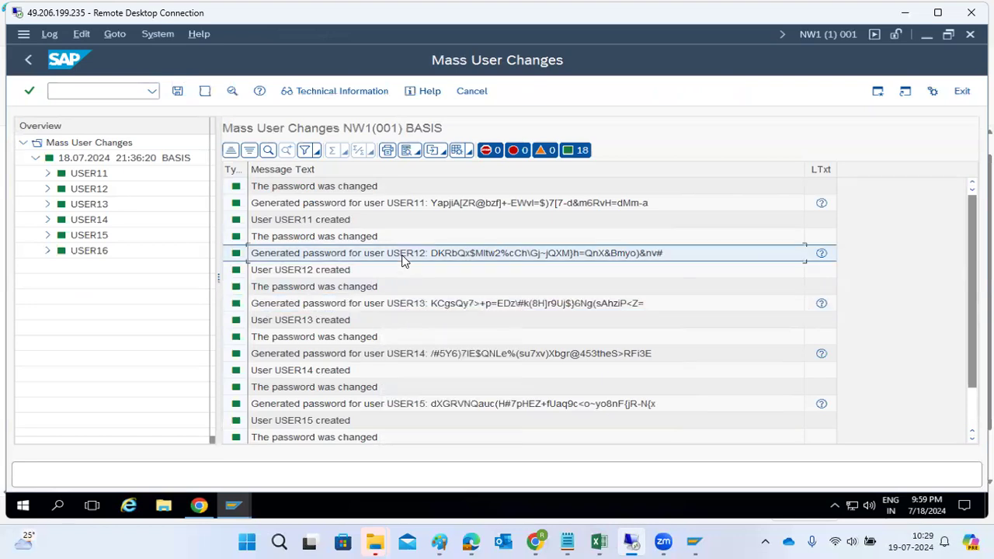
scroll(381, 295, "down", 3)
scroll(393, 276, "up", 3)
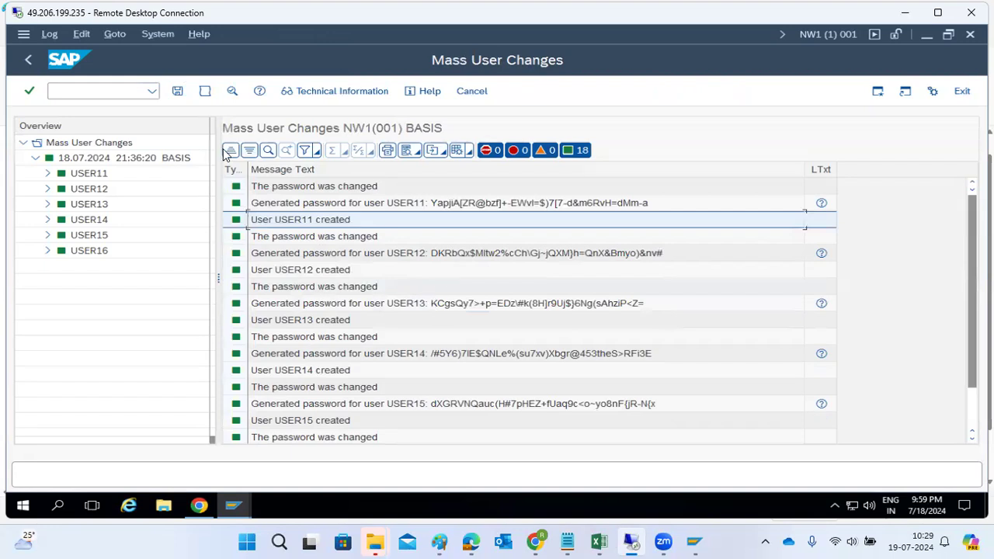
left_click(28, 60)
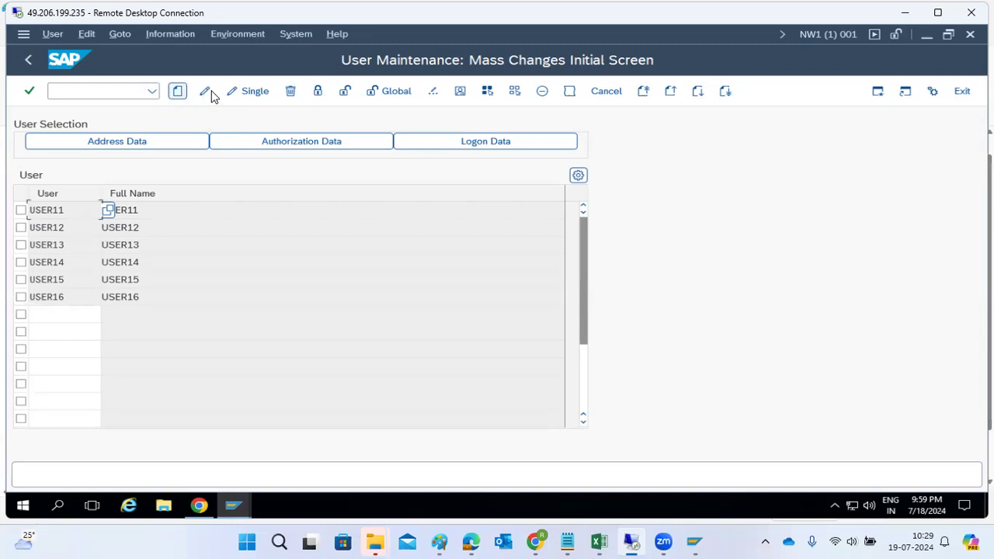
left_click(248, 92)
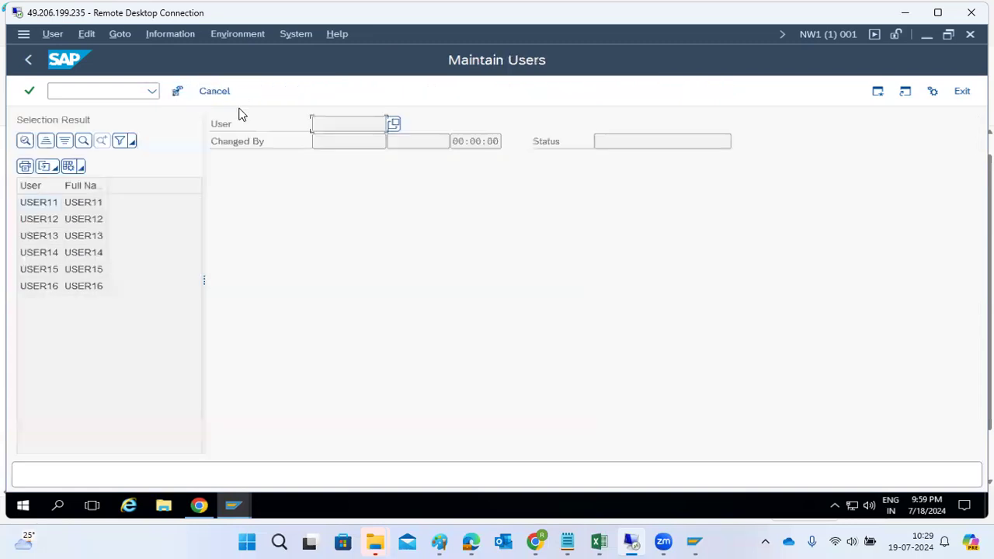
Return to the user list and tick USER11 through USER16.
left_click(28, 60)
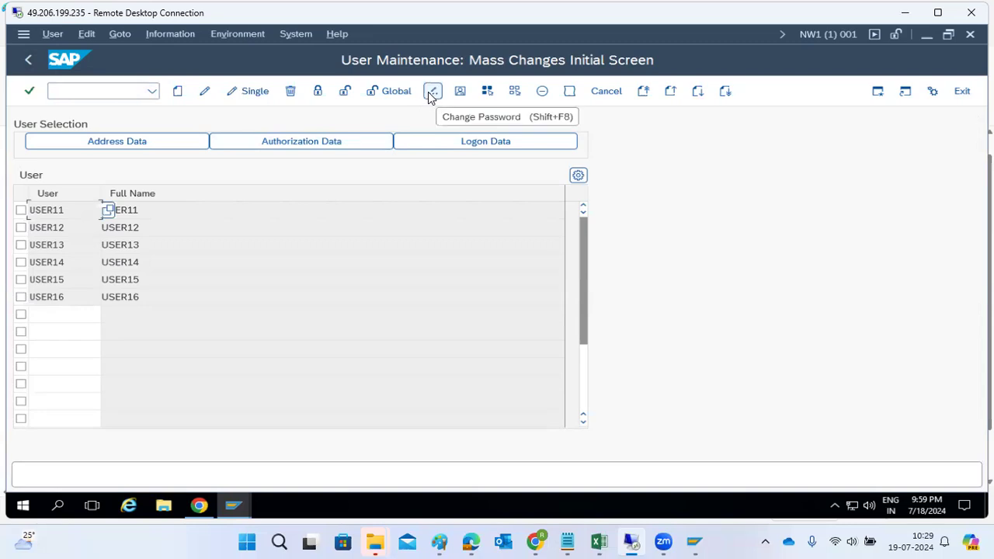
left_click(22, 210)
left_click(21, 228)
left_click(21, 244)
left_click(21, 262)
left_click(21, 280)
left_click(21, 297)
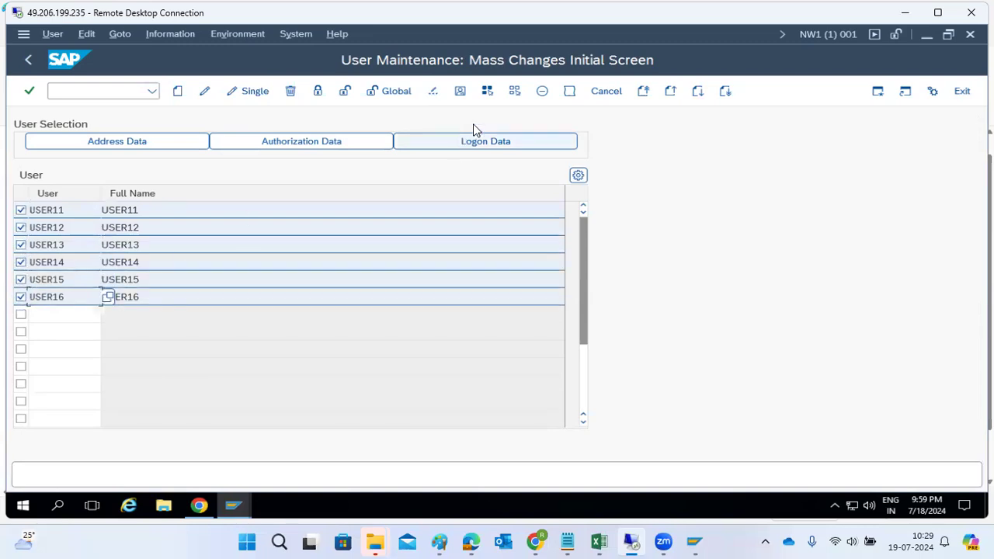
Generate new initial passwords for all six users and review the log.
left_click(435, 96)
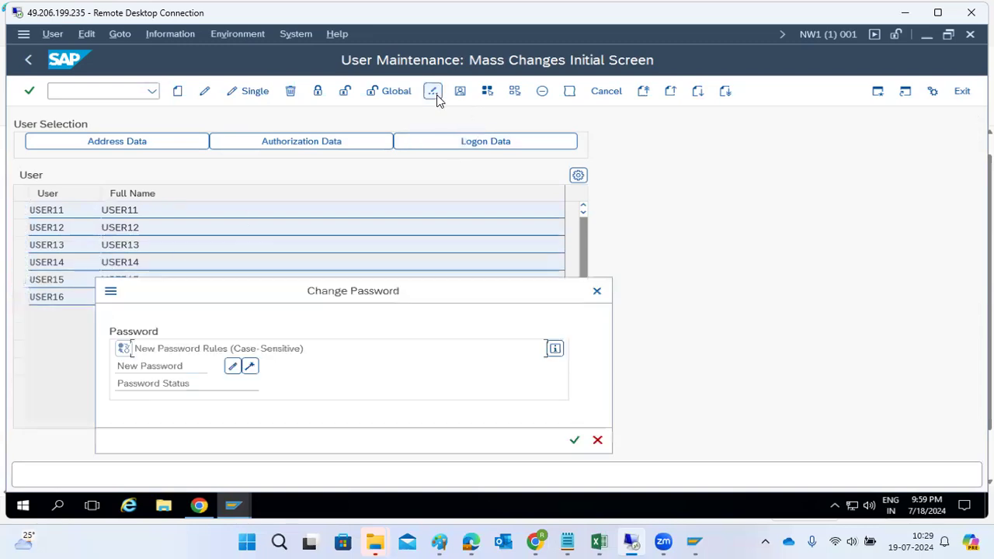
left_click(252, 367)
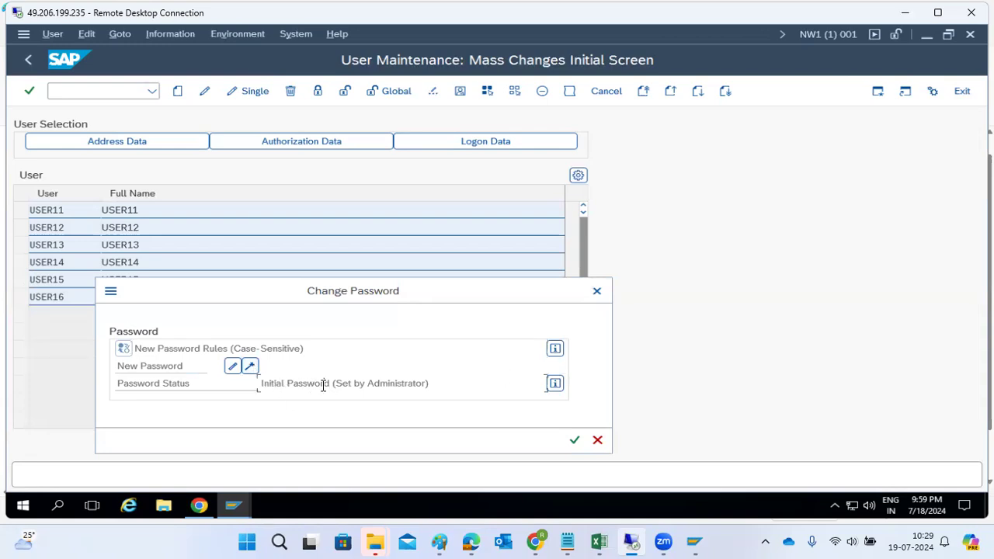
left_click(249, 367)
left_click(575, 441)
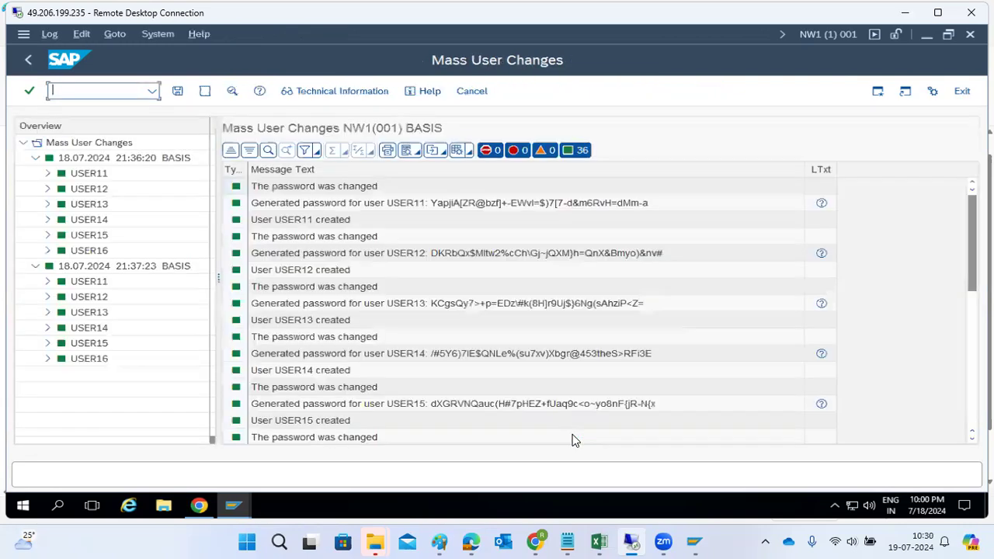
left_click(438, 257)
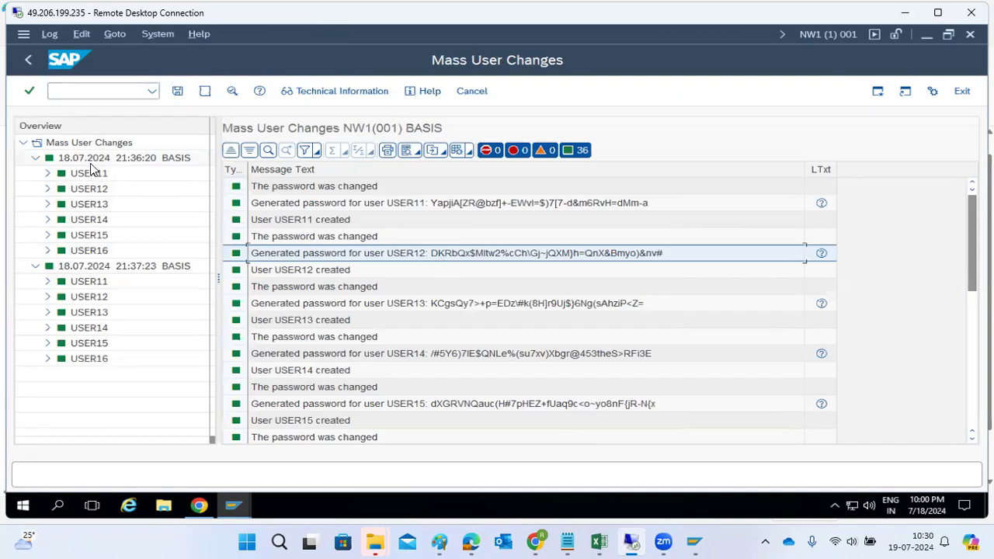
left_click(28, 60)
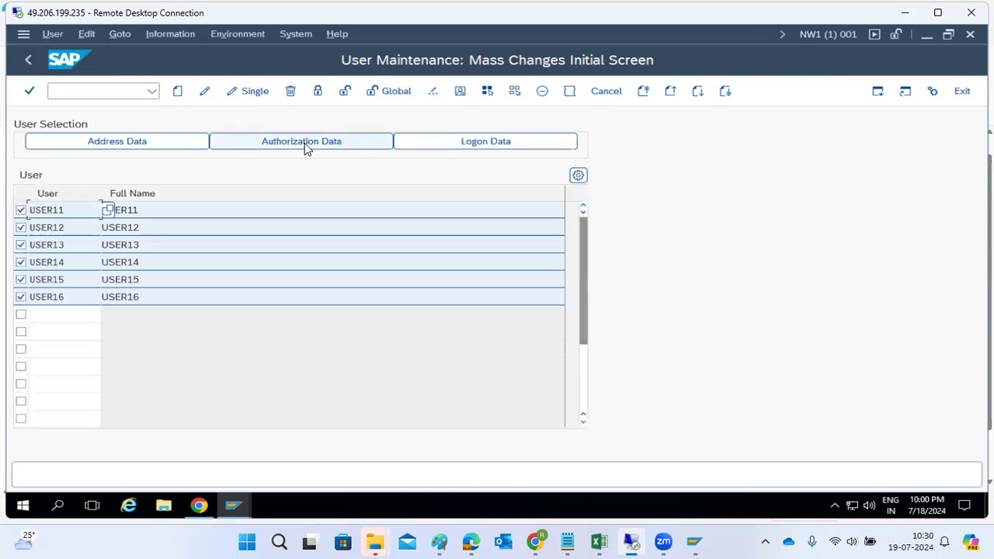
Open the users-by-logon-date and password-change report and scroll its selection screen.
left_click(466, 143)
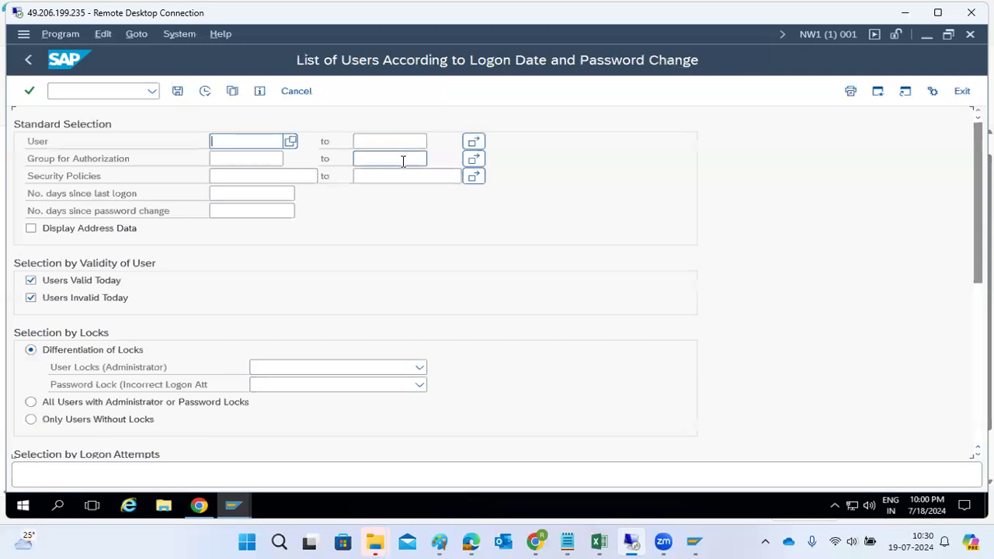
scroll(150, 371, "down", 1)
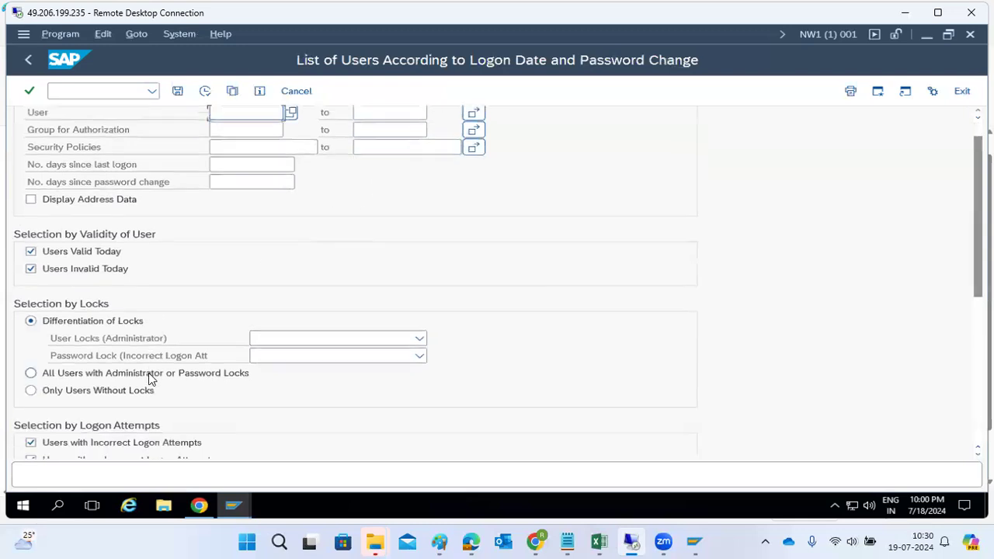
scroll(148, 373, "down", 10)
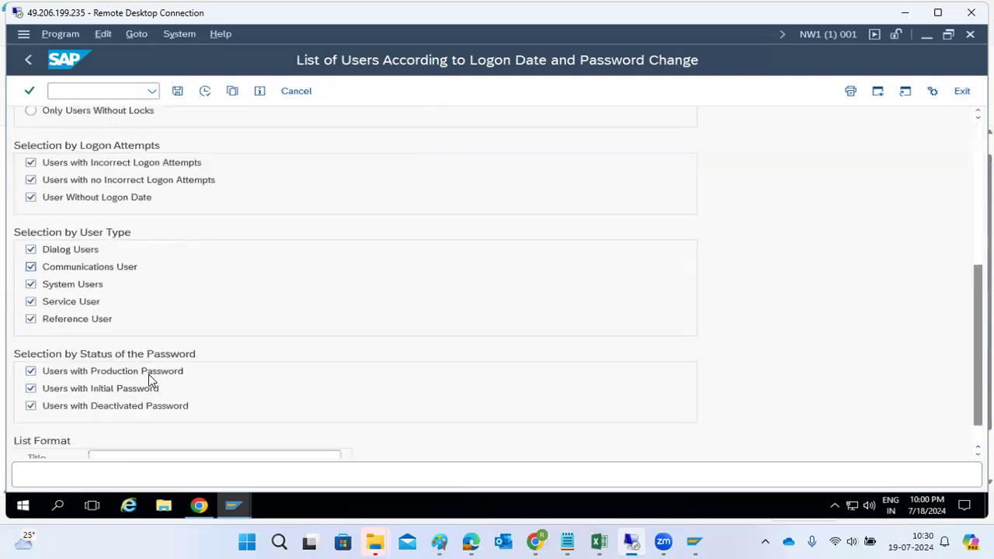
scroll(148, 375, "down", 1)
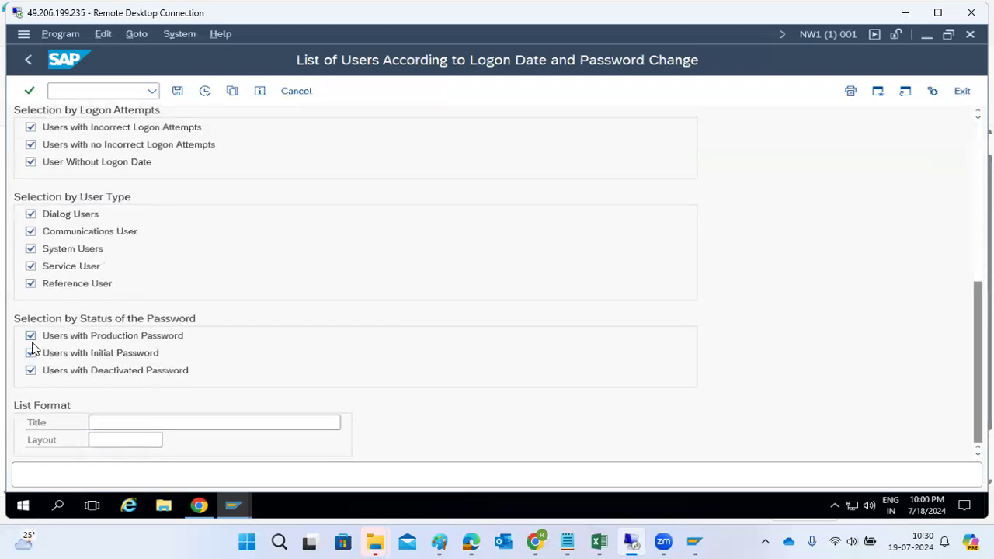
scroll(158, 321, "up", 6)
scroll(158, 322, "up", 7)
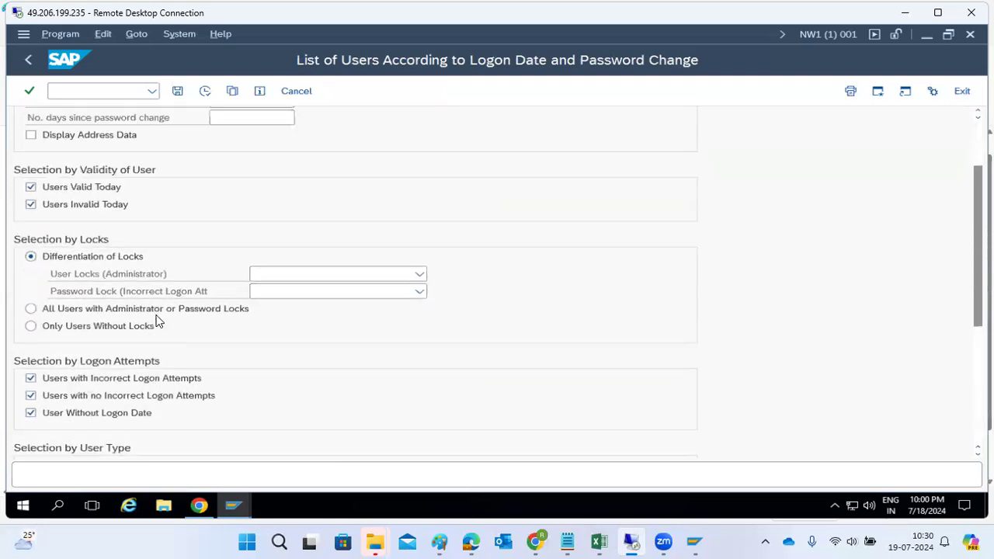
Return to the mass changes screen, browse its menus, and go back to SAP Easy Access.
left_click(29, 61)
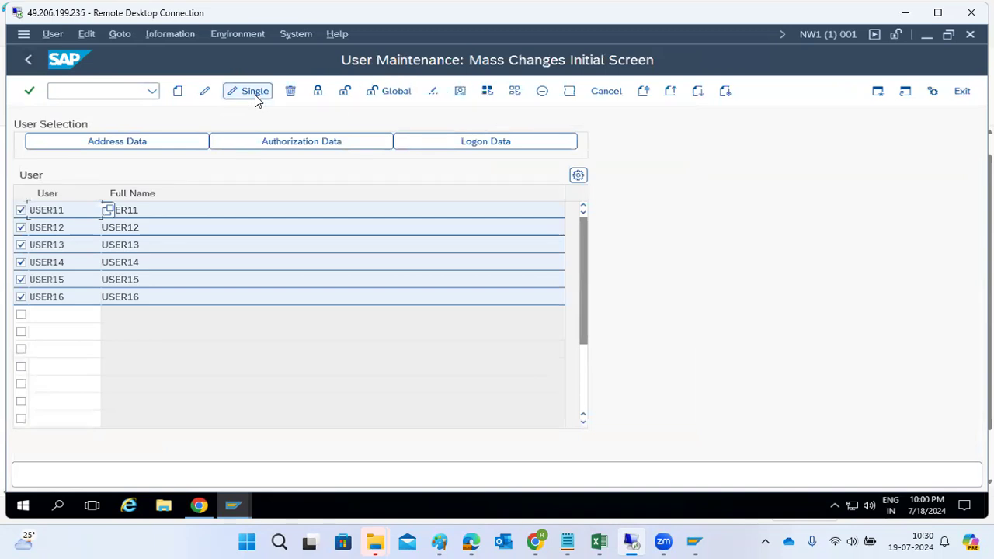
left_click(53, 35)
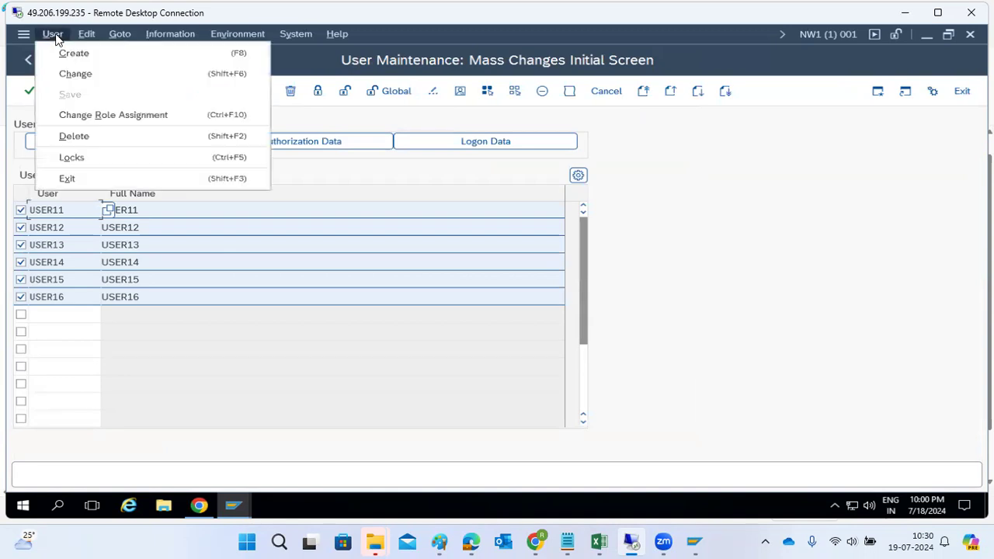
mouse_move(87, 39)
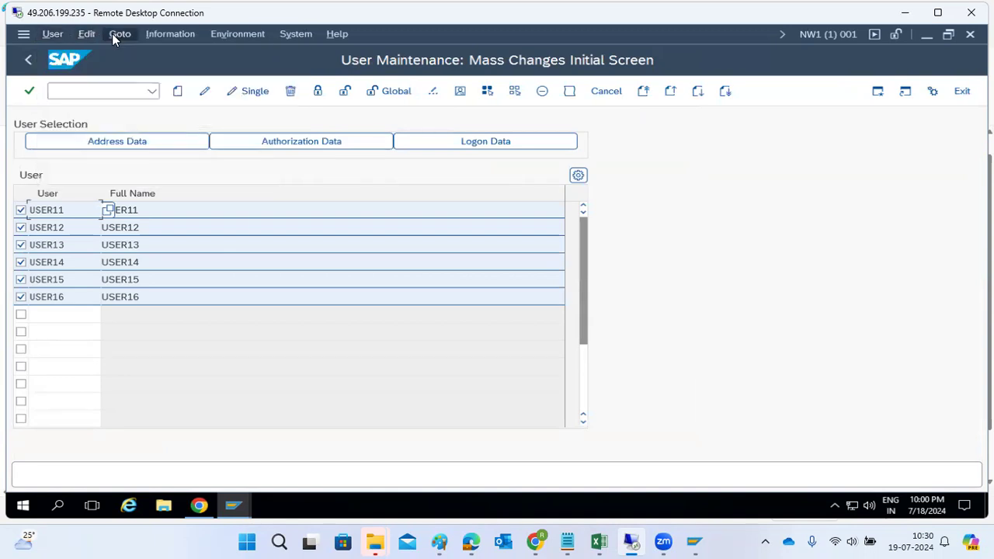
mouse_move(155, 39)
mouse_move(239, 40)
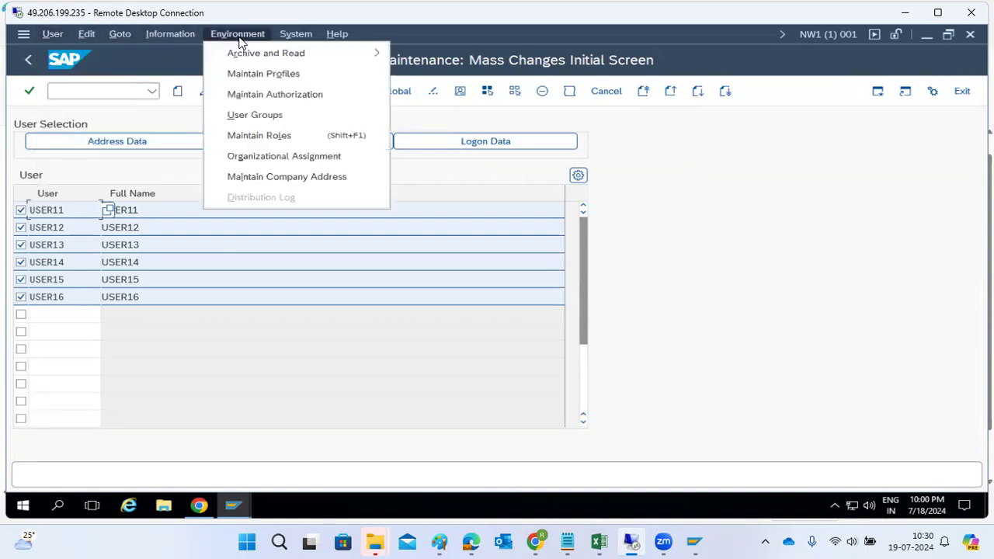
left_click(233, 327)
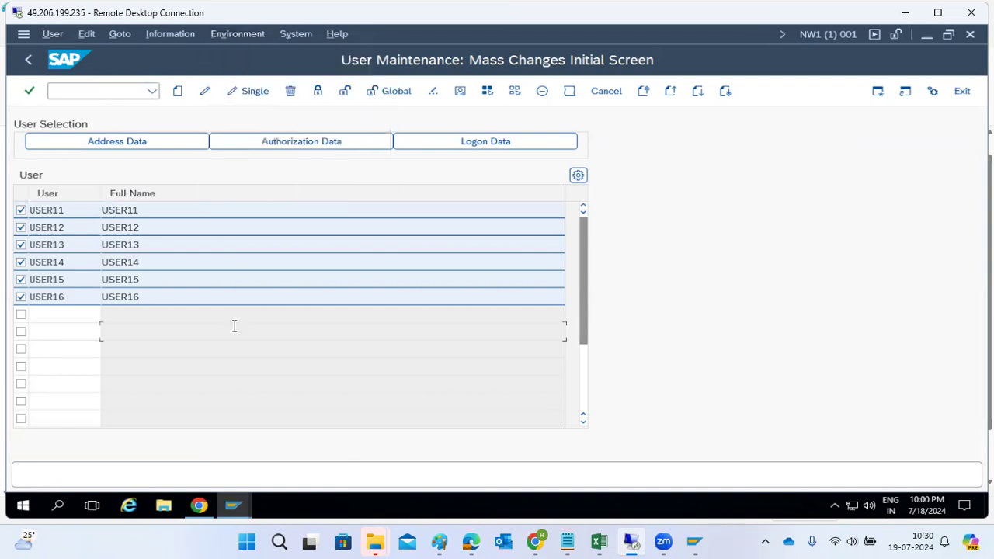
left_click(26, 64)
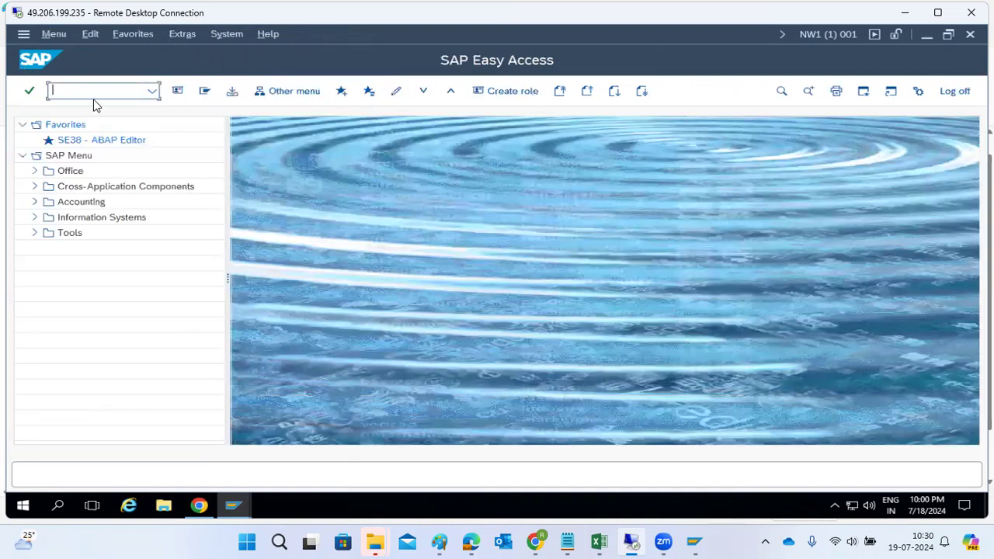
left_click(440, 541)
Mark 'users' in the 'Su10 -mass users creation' Paint note, then return to SAP.
mouse_move(91, 225)
left_mouse_down()
mouse_move(128, 217)
mouse_move(138, 249)
left_mouse_up()
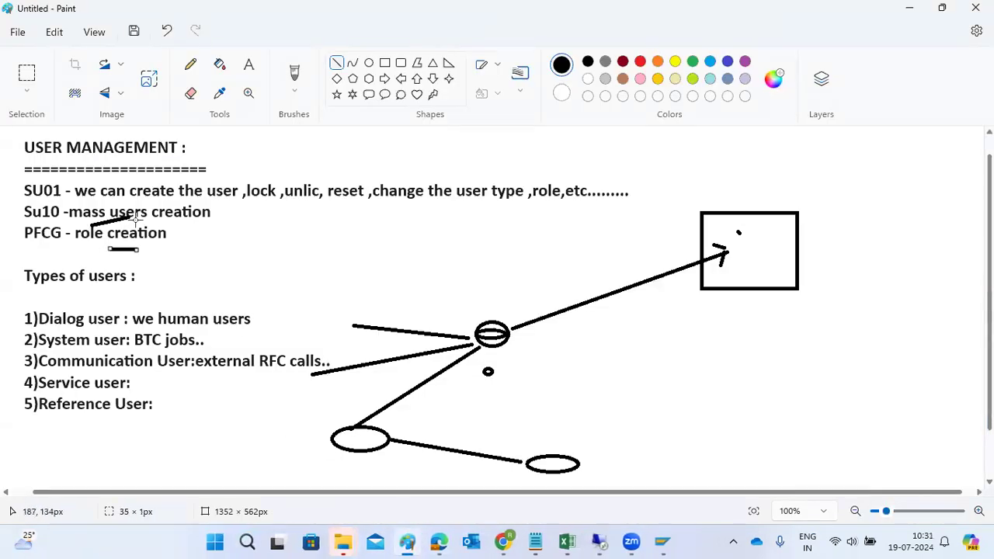
left_click_drag(129, 208, 140, 204)
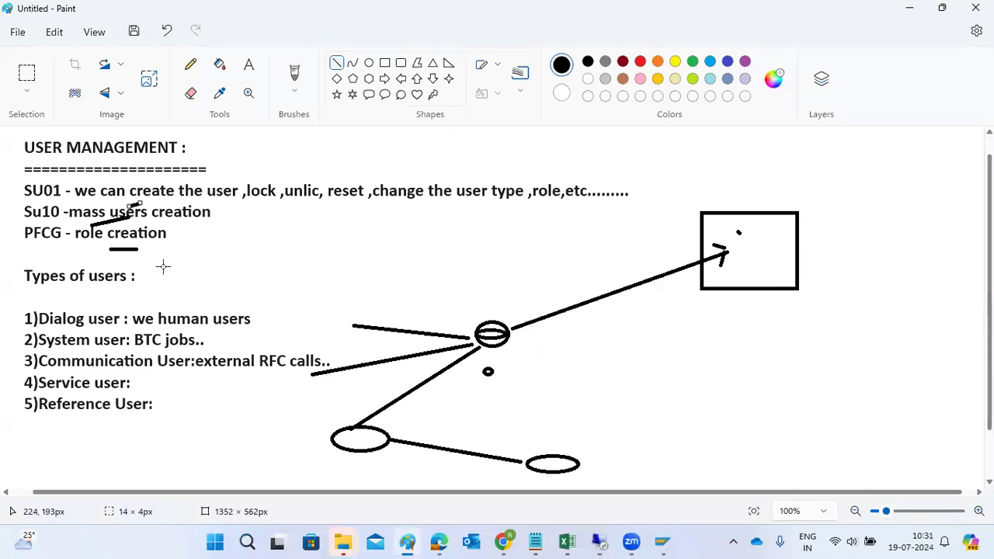
mouse_move(598, 542)
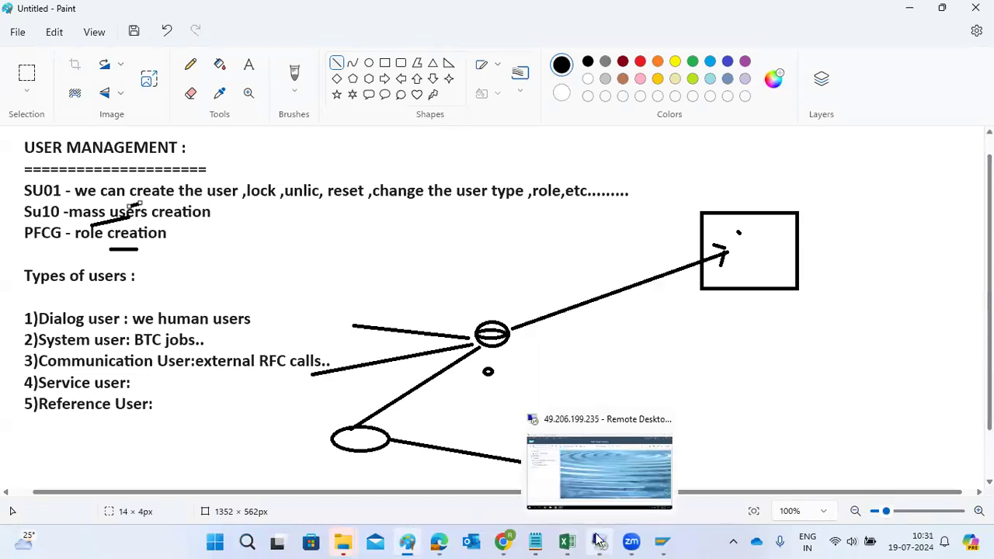
left_click(590, 468)
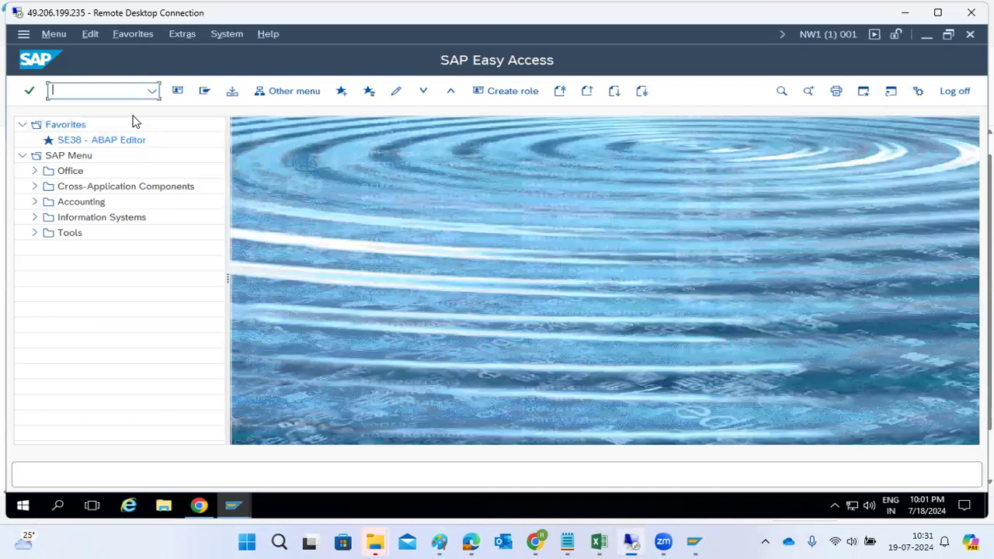
Try transaction EWZ5, found nonexistent, then switch to the Display Transaction SM21 session.
type("ewz5")
key("Return")
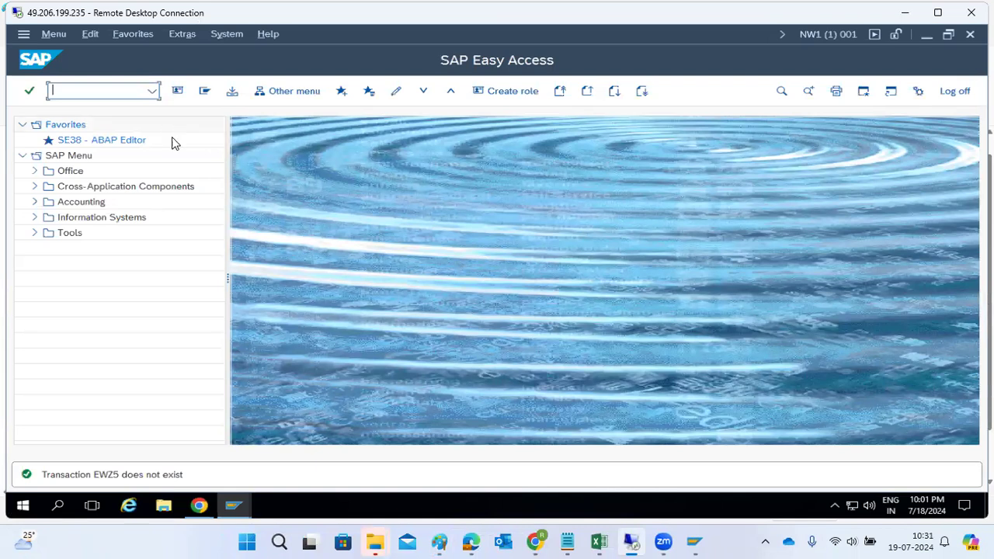
left_click(233, 506)
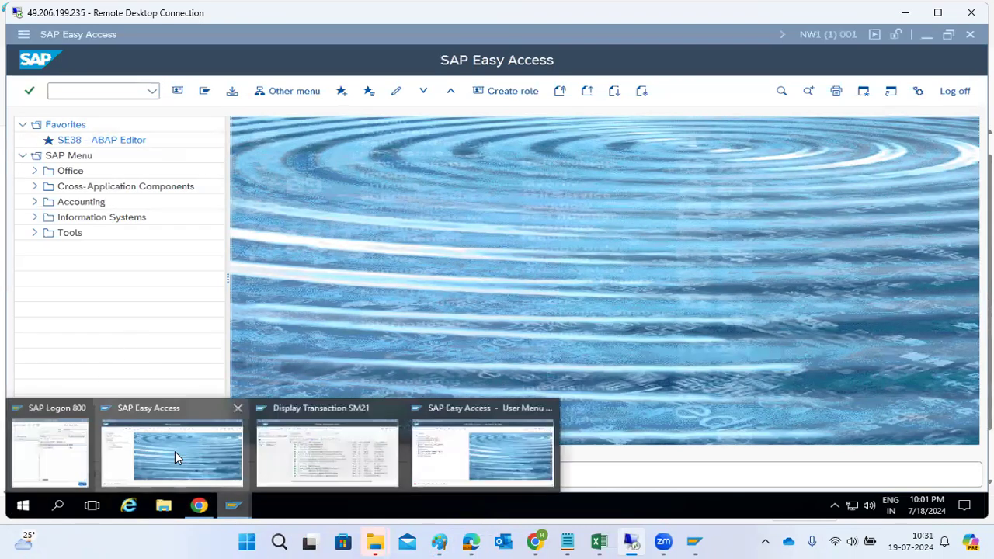
left_click(324, 434)
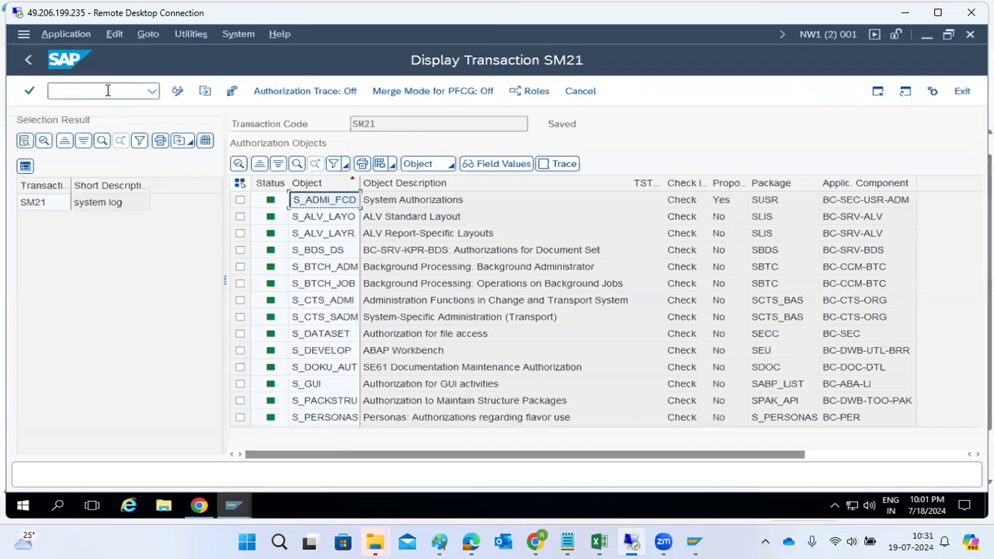
Attempt PFCG, then open the SAP ECC DEVELOPMENT logon screen from SAP Logon.
type("/npfcg")
key("Return")
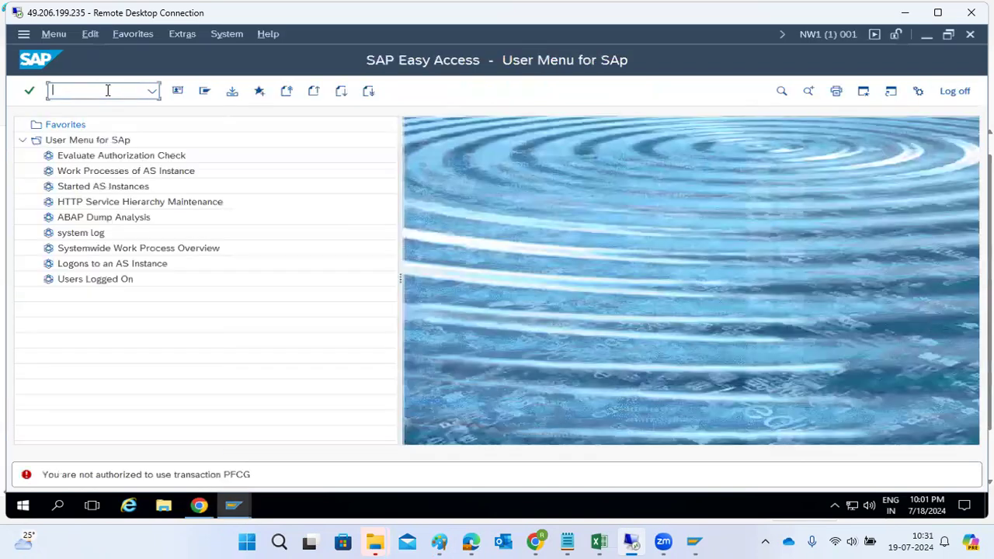
left_click(233, 506)
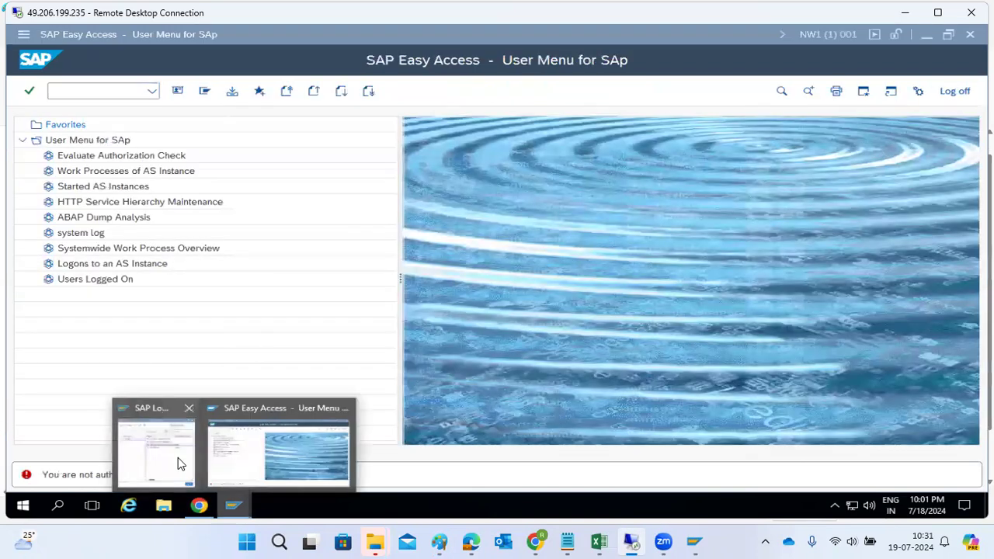
left_click(178, 458)
double_click(240, 169)
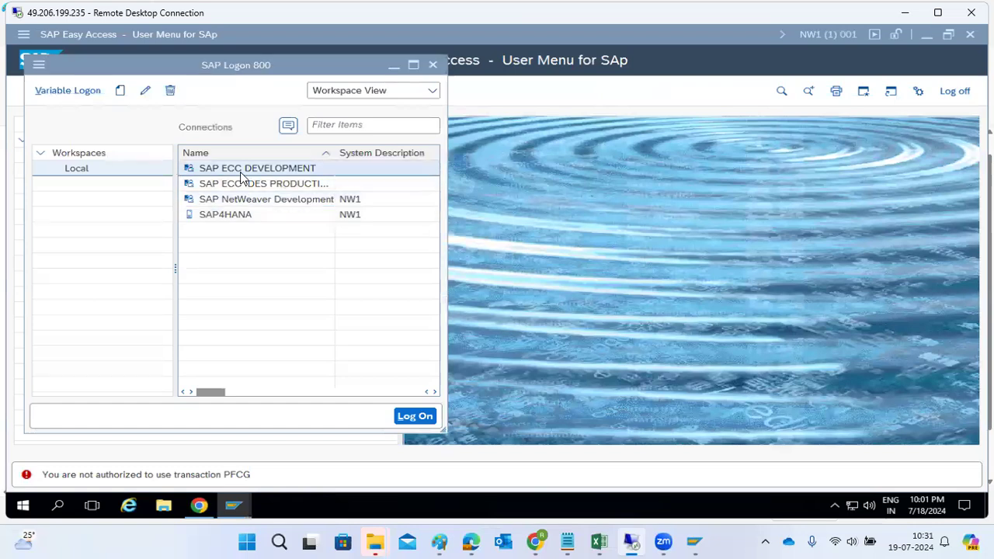
Log on as user basis with the password and start transaction EWZ5.
type("basis")
key("Tab")
type("●●●●●")
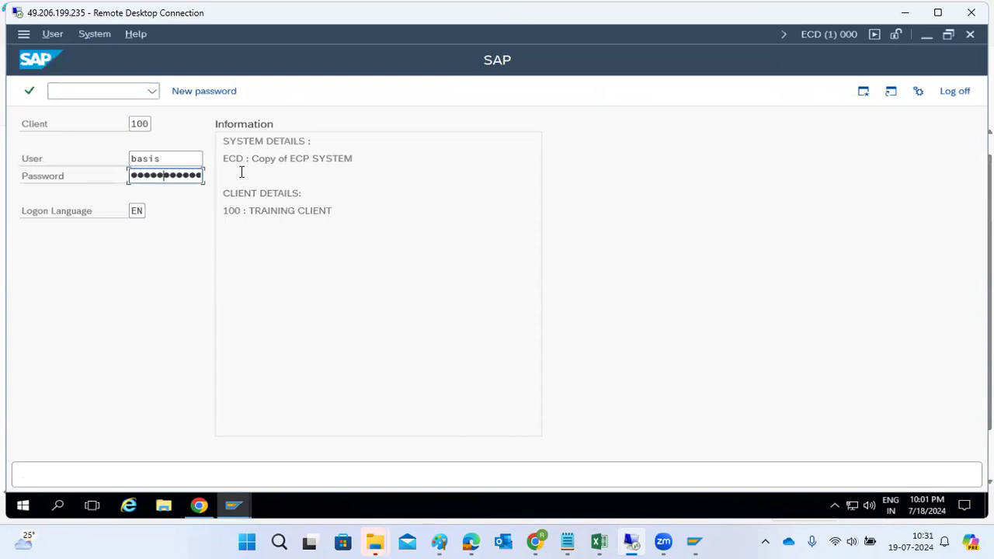
type("●●●")
key("Return")
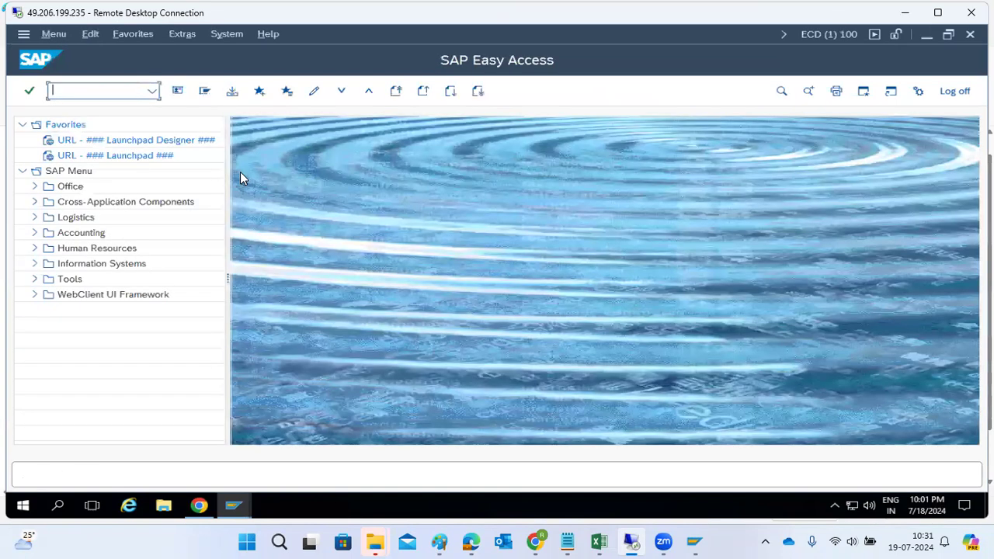
type("ewz5")
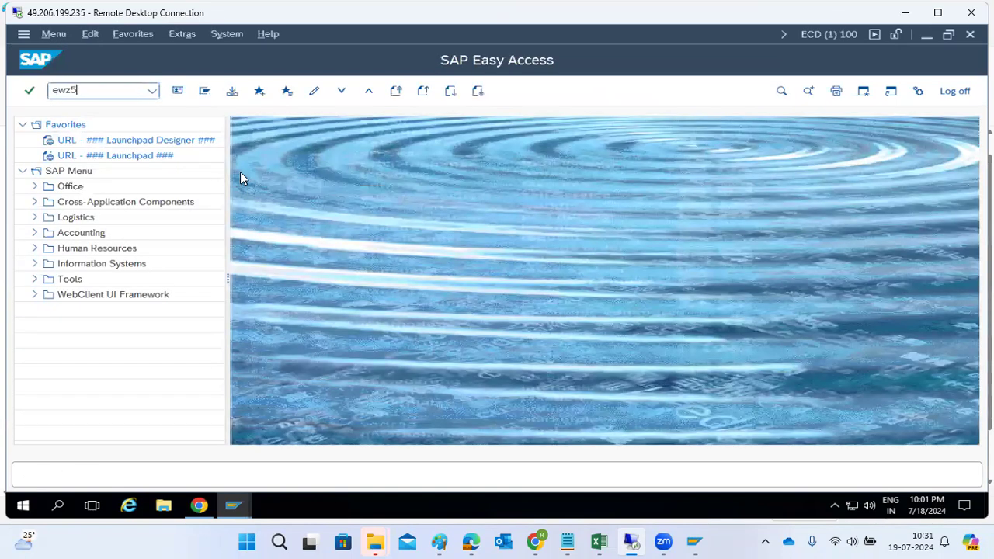
key("Return")
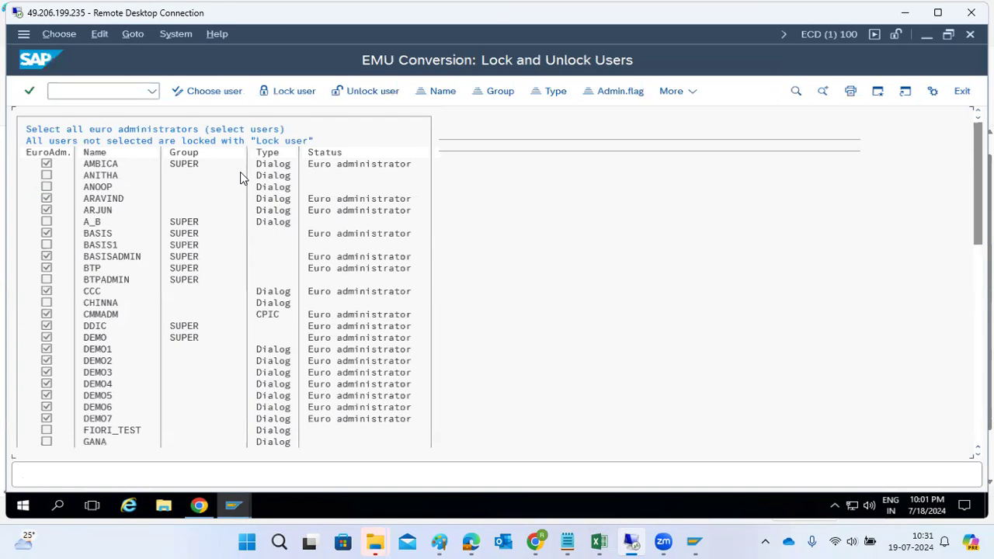
Lock all users not marked as euro administrators, then unlock them again.
scroll(109, 285, "down", 1)
scroll(109, 285, "up", 1)
left_click(282, 93)
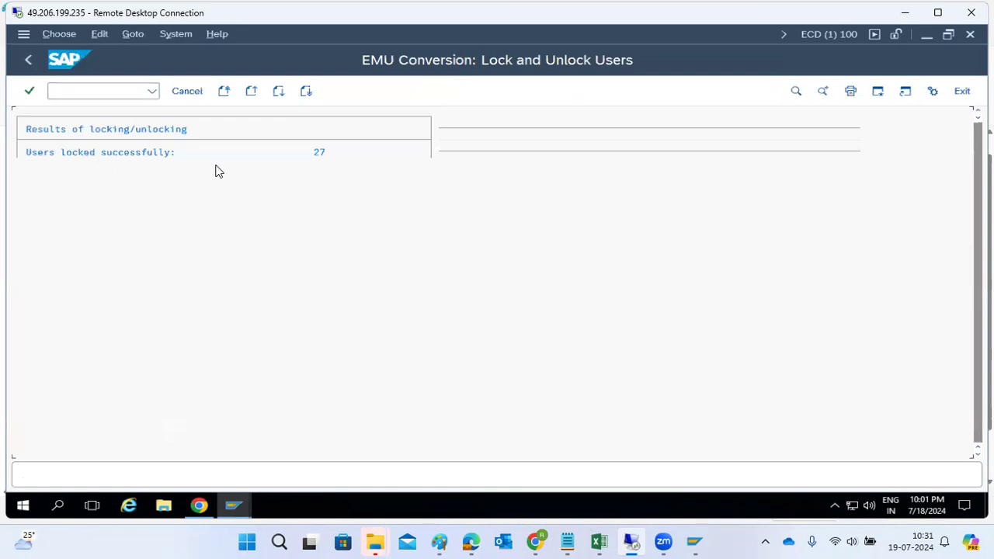
left_click(29, 61)
left_click(392, 92)
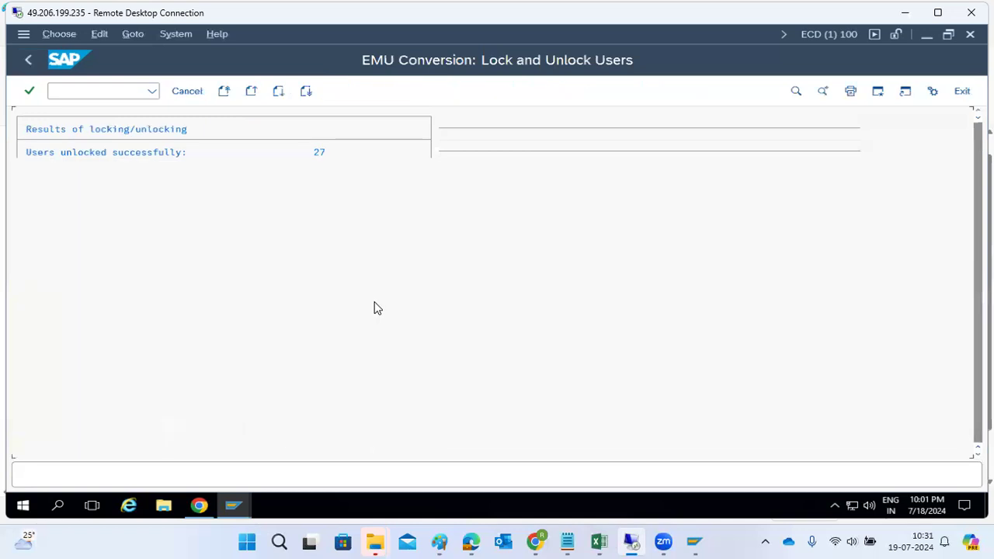
left_click(24, 62)
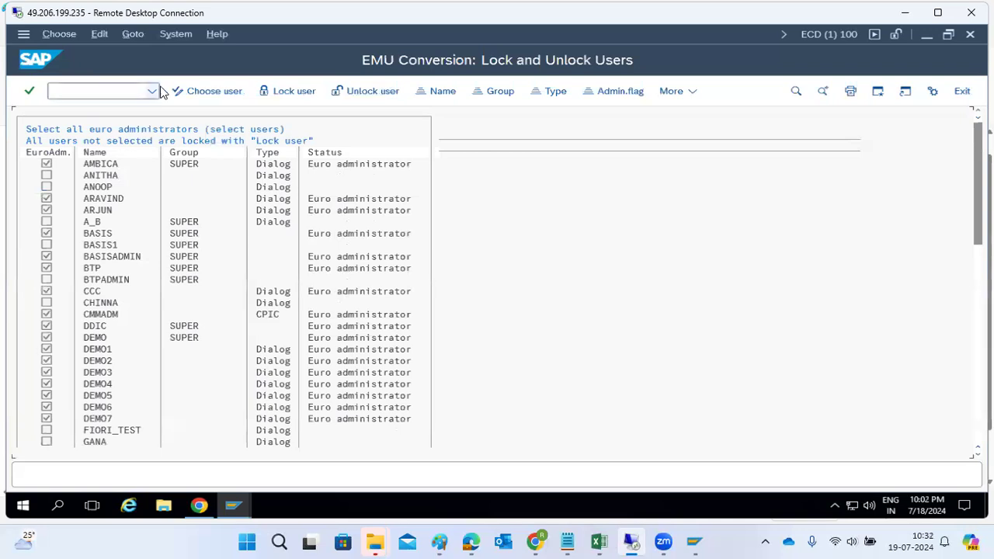
Mark every listed user as euro administrator, save, and run Unlock user.
left_click(205, 91)
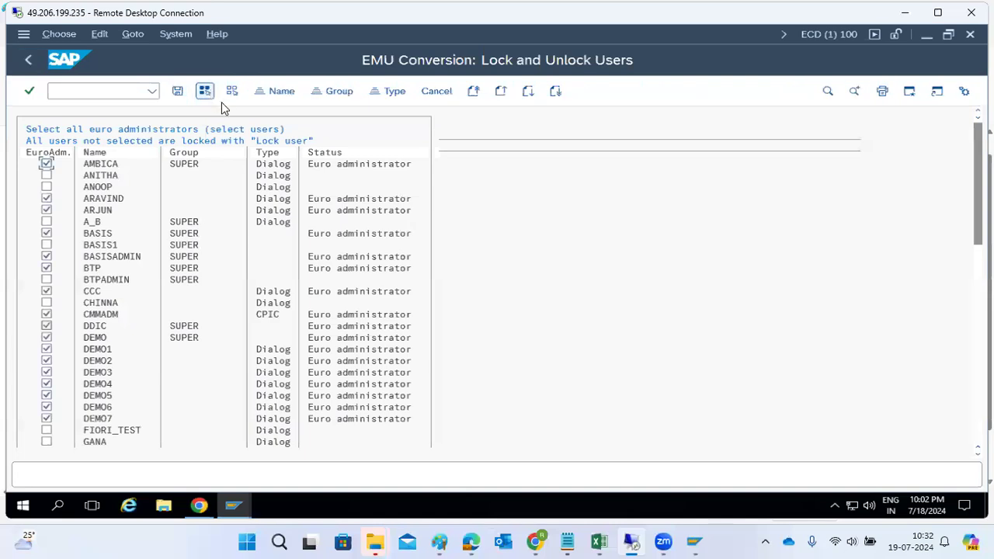
left_click(203, 92)
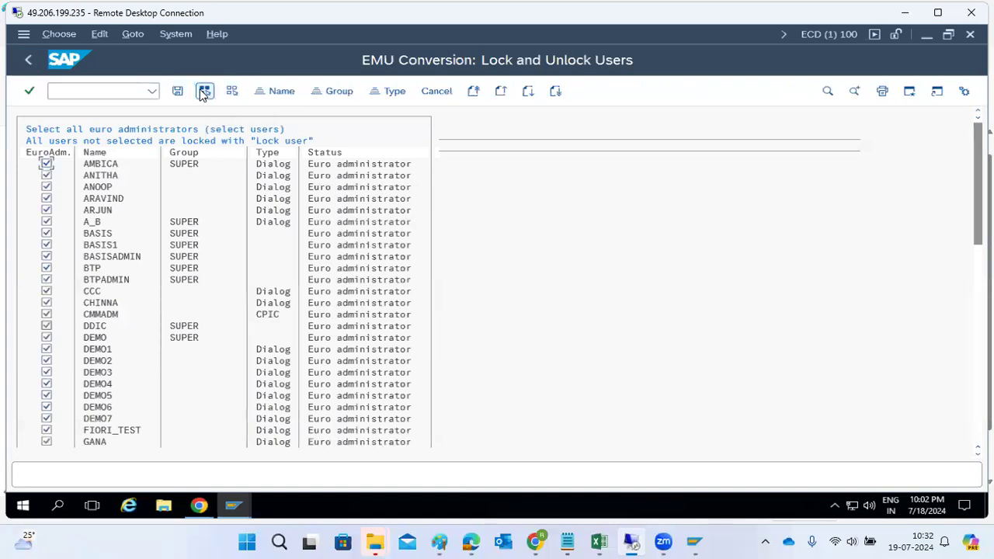
left_click(177, 90)
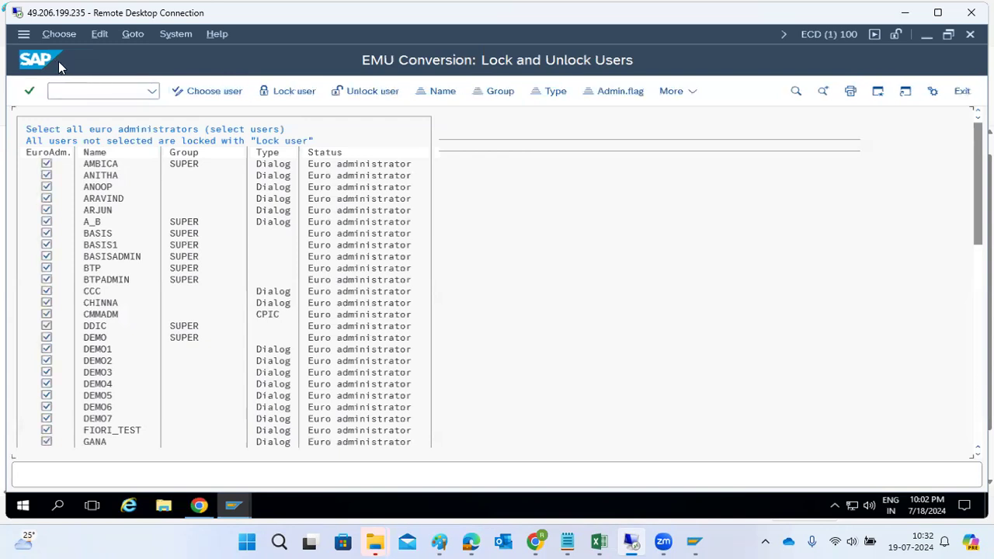
left_click(365, 93)
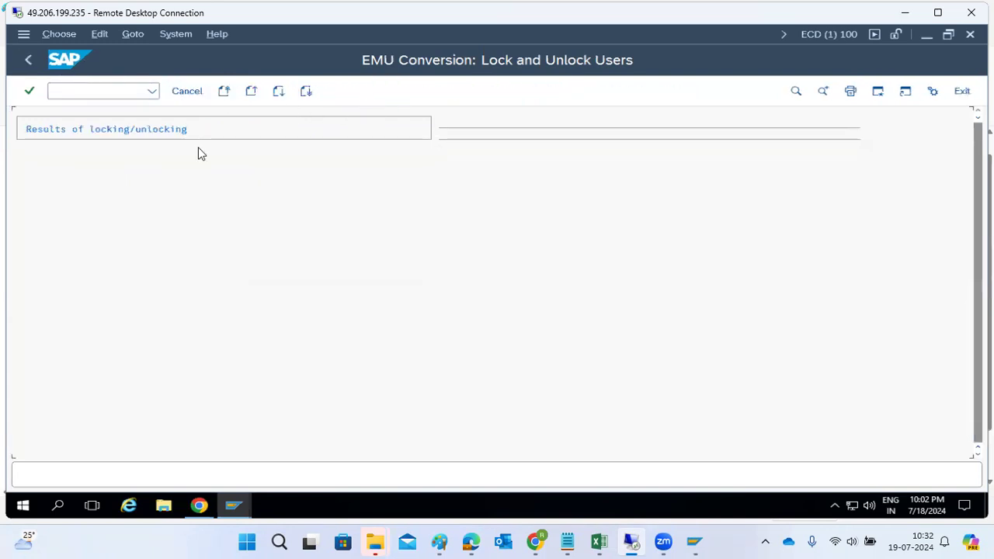
left_click(27, 60)
left_click(59, 91)
In SU01, display user basis and review its Logon Data.
type("/nsu01")
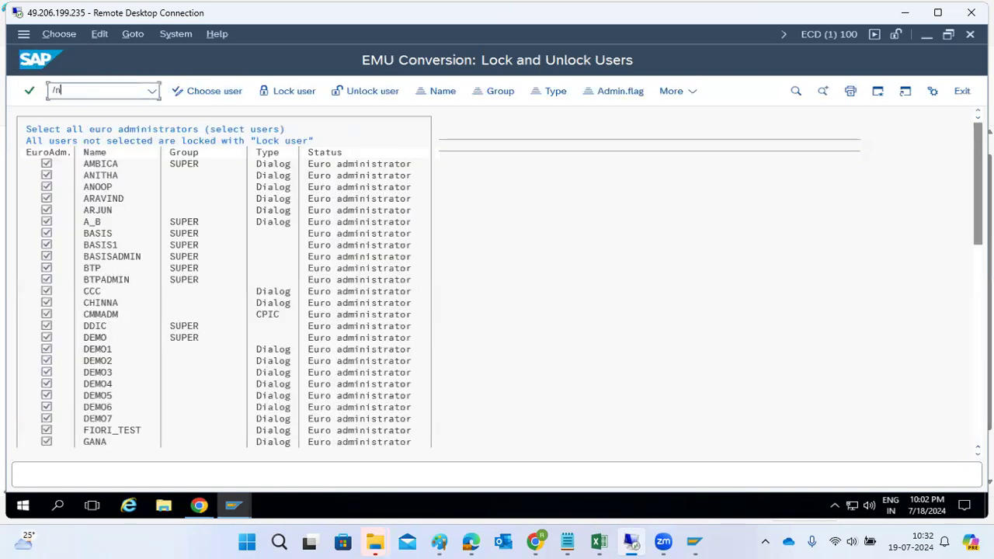
key("Return")
type("basis")
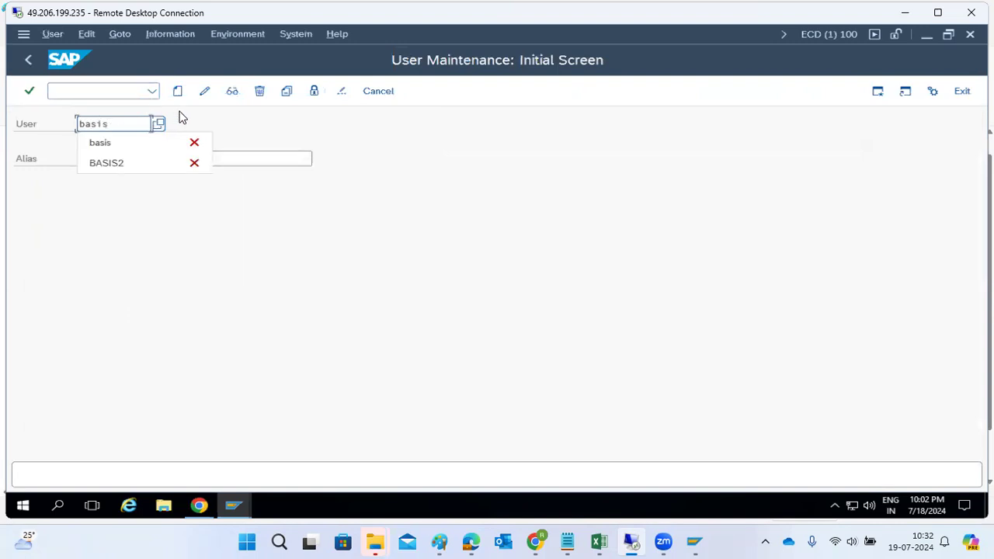
left_click(232, 92)
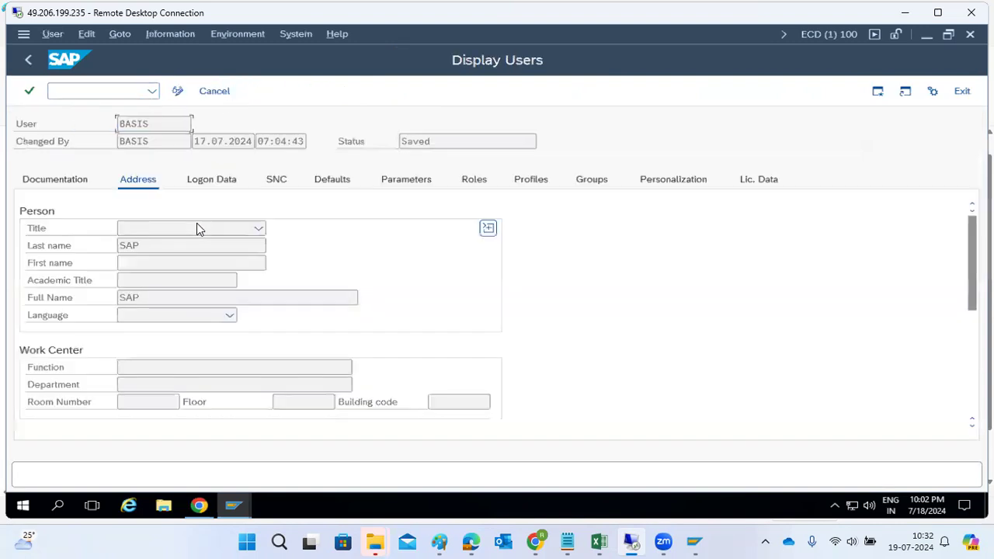
left_click(199, 181)
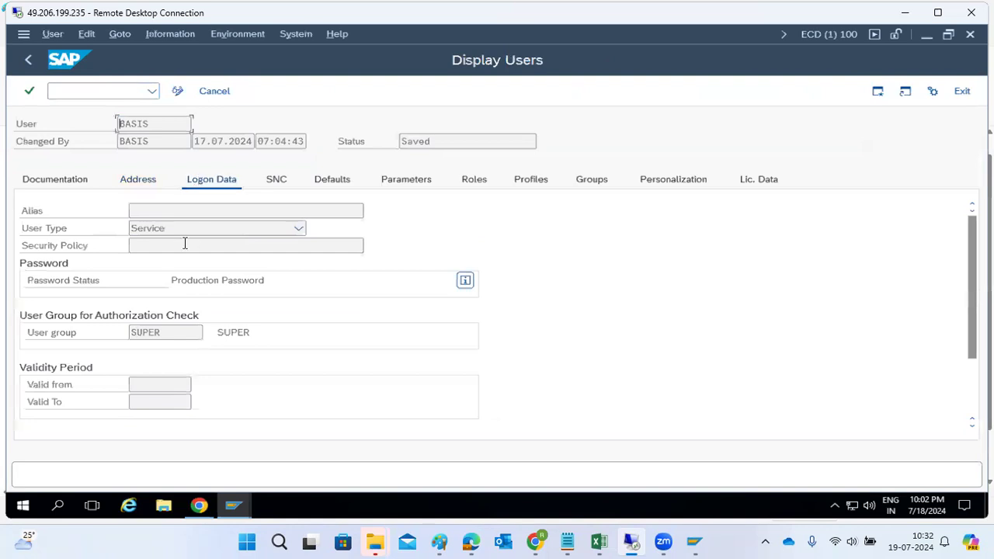
left_click(28, 58)
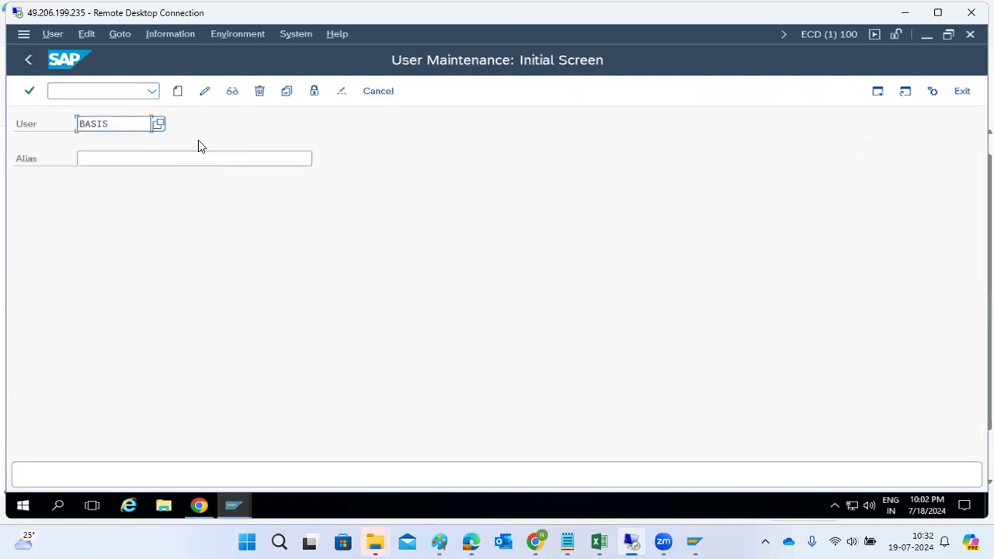
Try displaying the test user, which turns out not to exist.
type("ravi1")
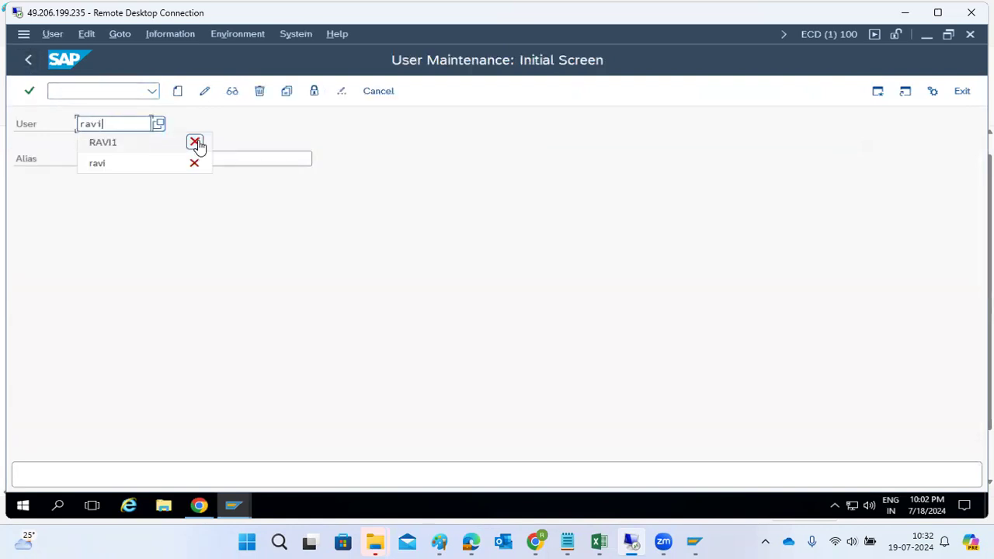
left_click(195, 143)
left_click(231, 91)
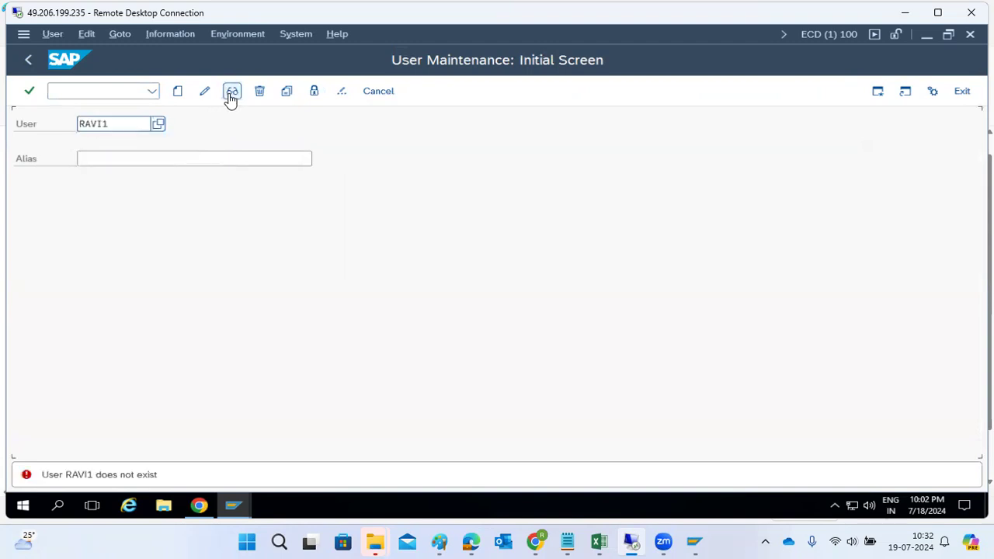
Display user BASIS1, review its Roles and Logon Data, and return to Easy Access.
double_click(114, 122)
type("basis1")
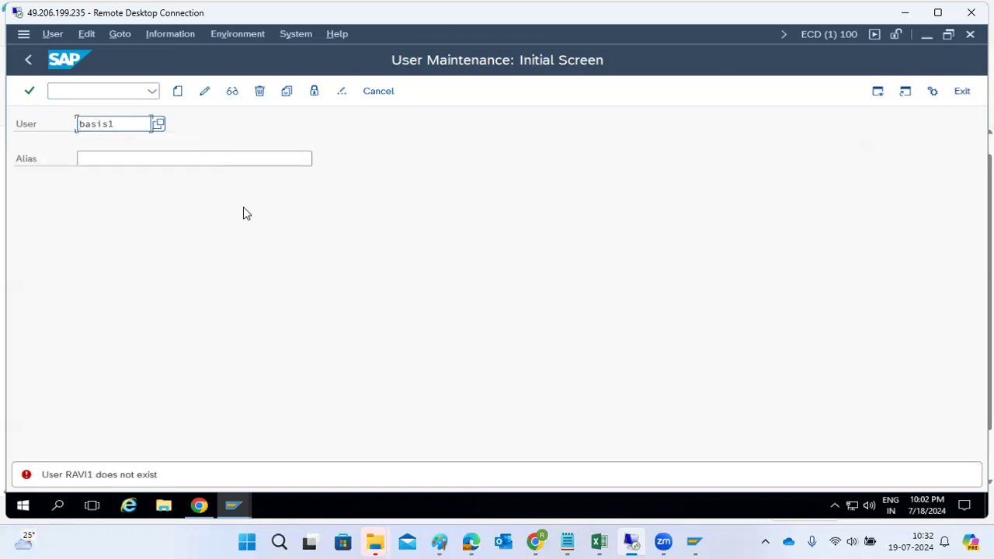
left_click(231, 92)
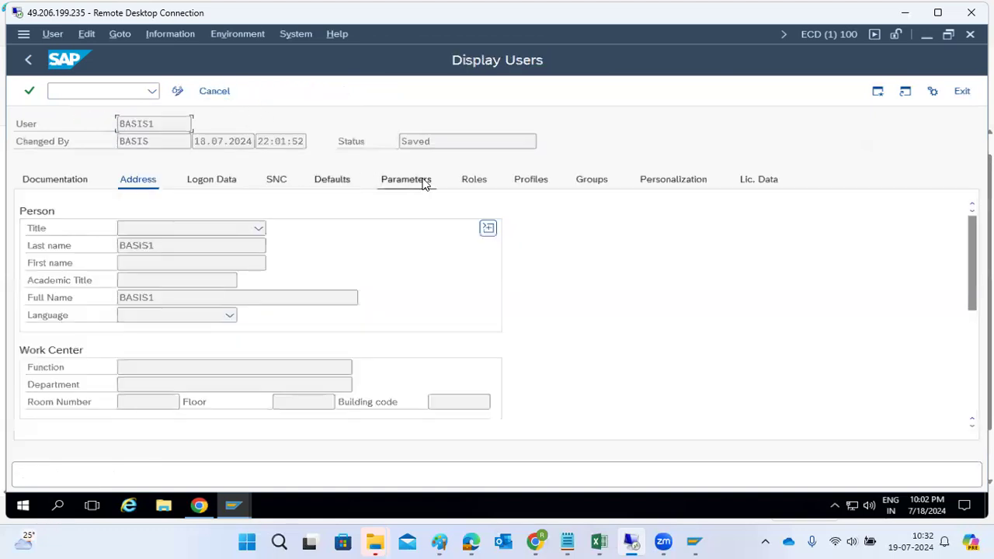
left_click(463, 180)
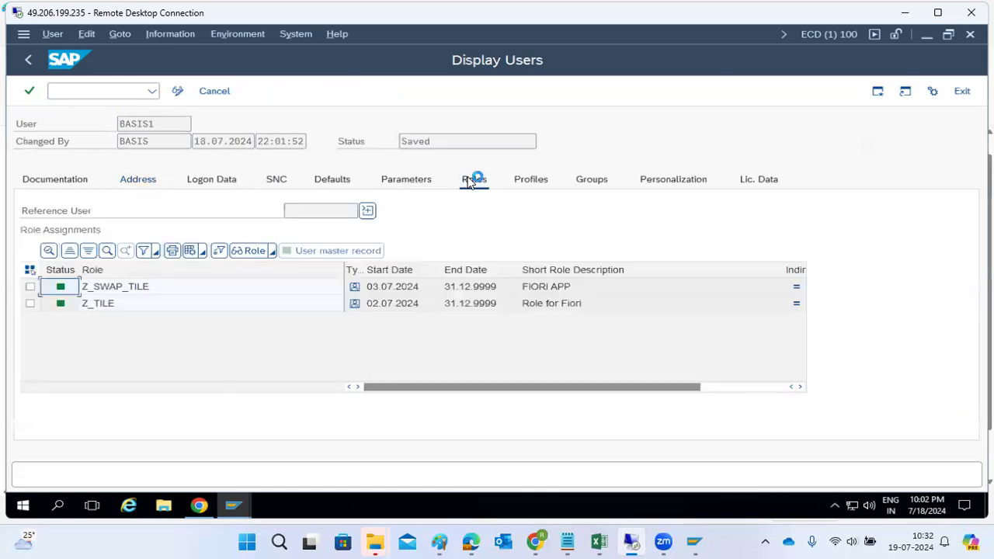
left_click(215, 182)
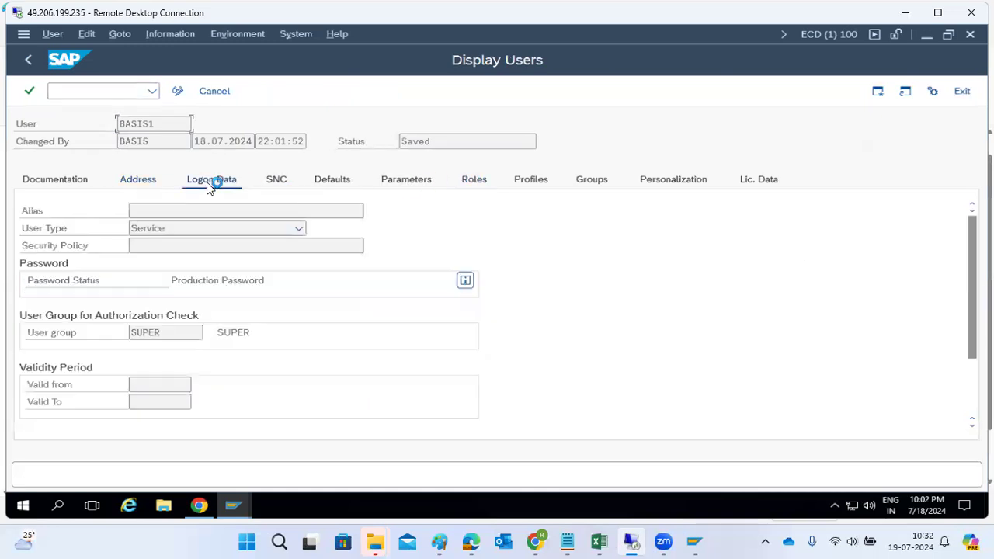
left_click(29, 61)
left_click(29, 61)
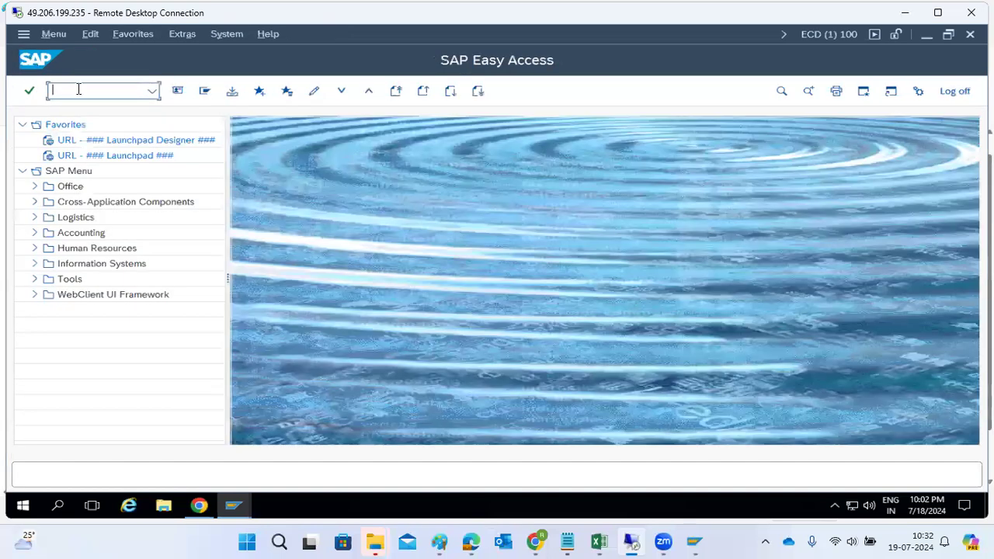
End the ECD sessions with /nex and log off the remaining SAP window.
type("/nex")
key("Return")
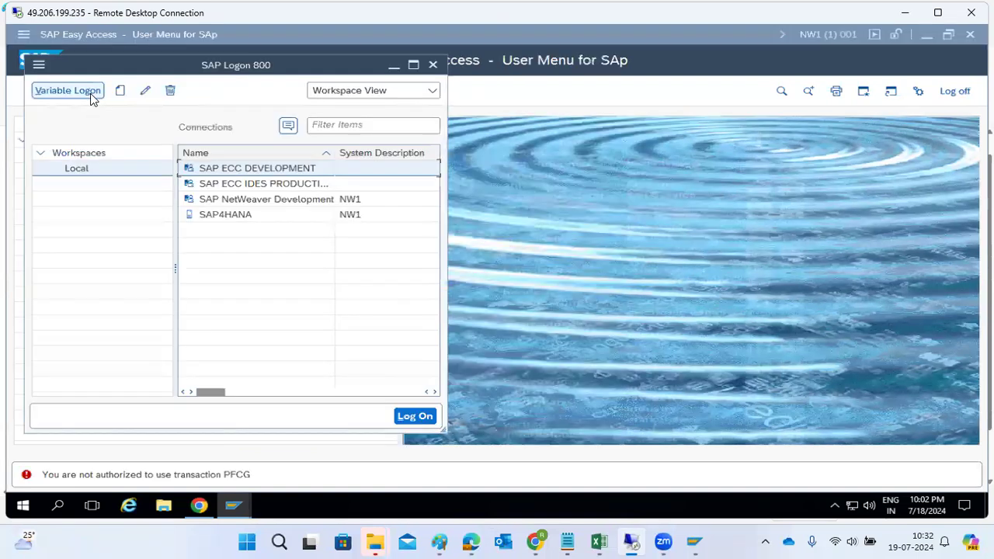
left_click(631, 163)
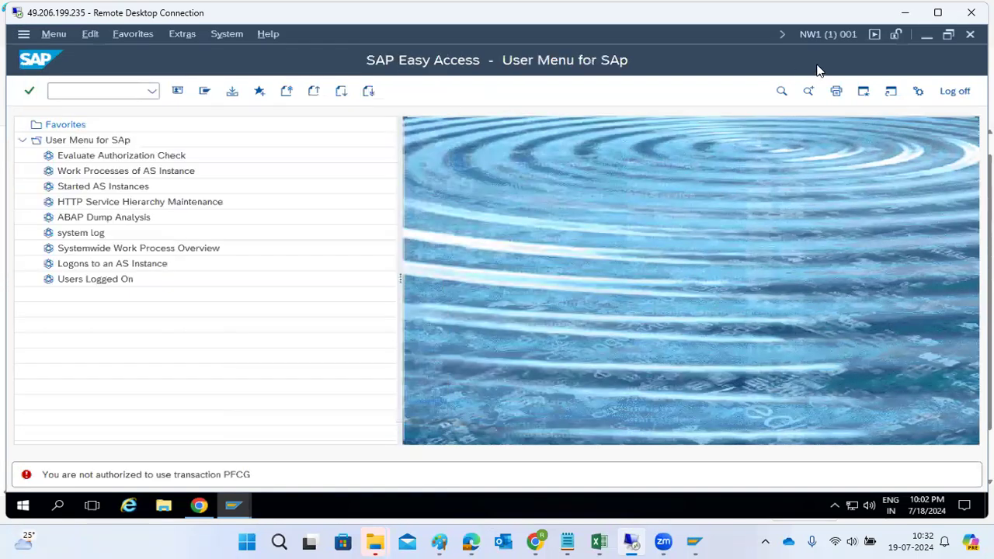
left_click(970, 34)
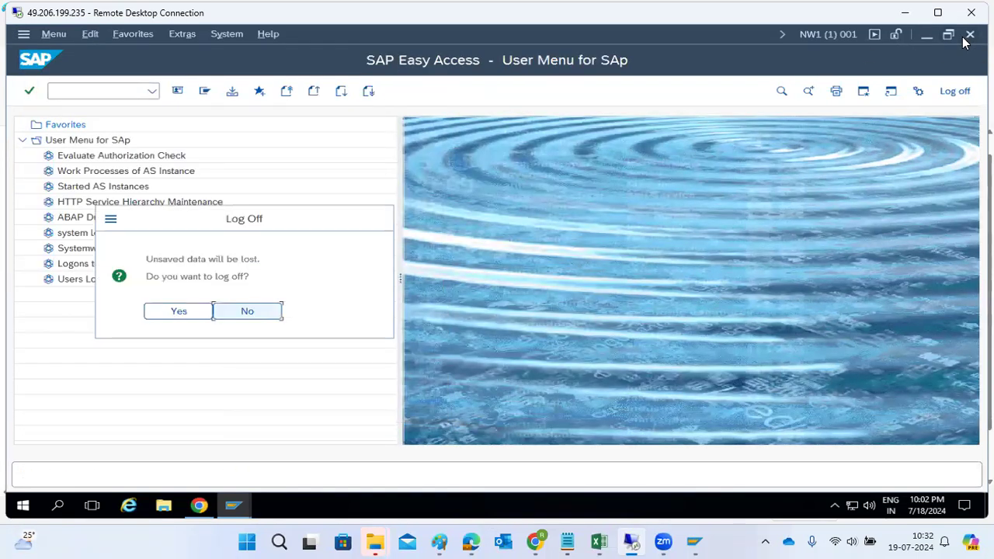
left_click(191, 313)
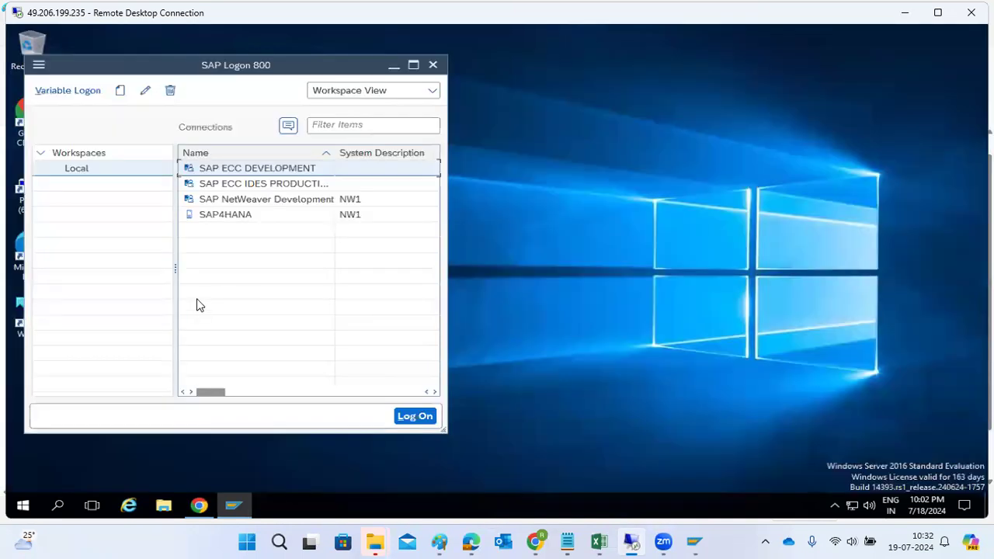
Switch to the local SAP Logon and open the SAP NW1 logon screen.
left_click(241, 505)
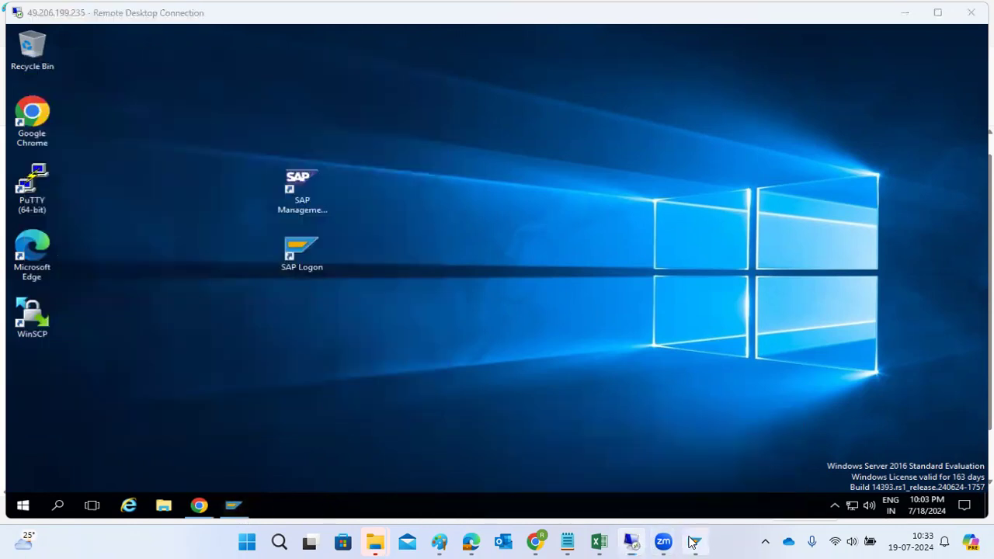
left_click(695, 541)
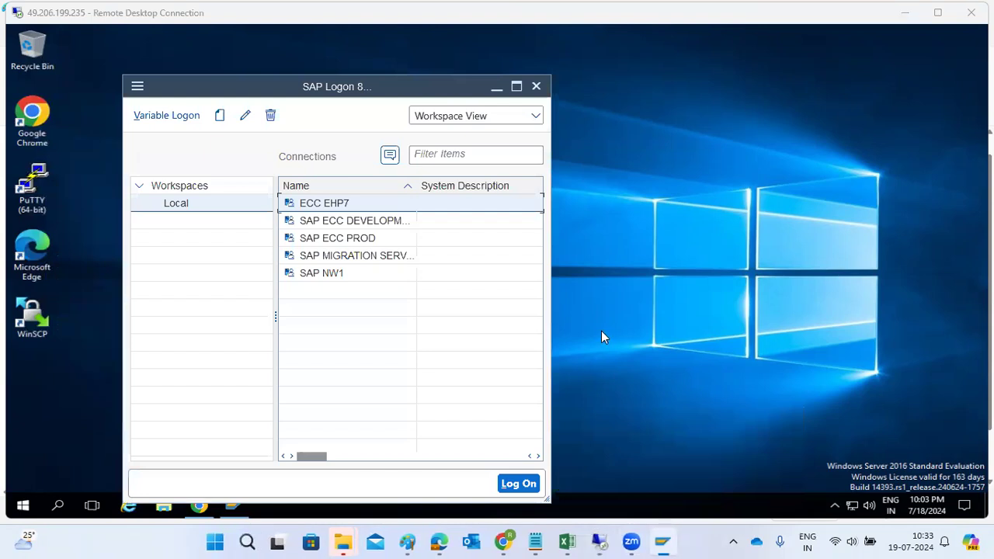
double_click(321, 273)
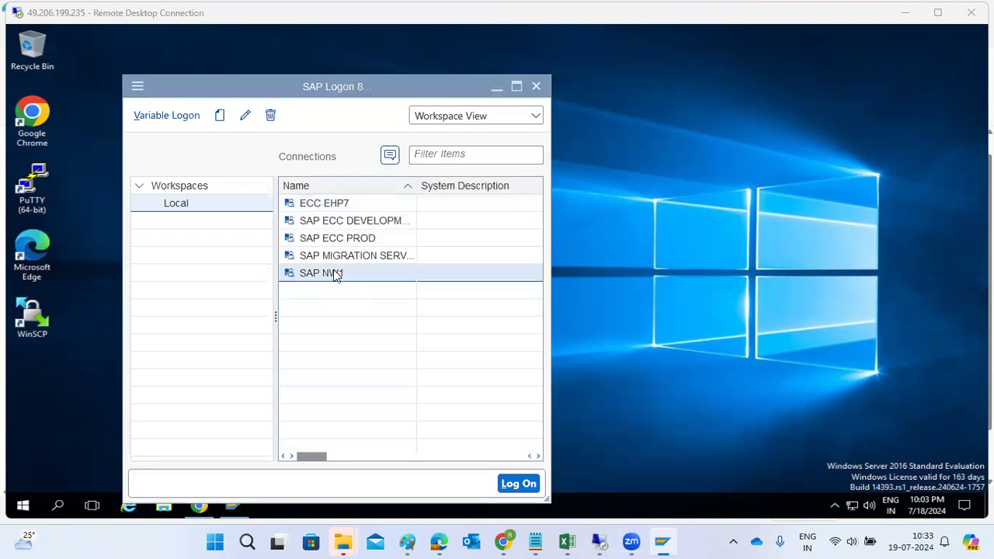
Log on to NW1 client 001 as user basis and start SU01.
type("basis")
key("Tab")
type("•••")
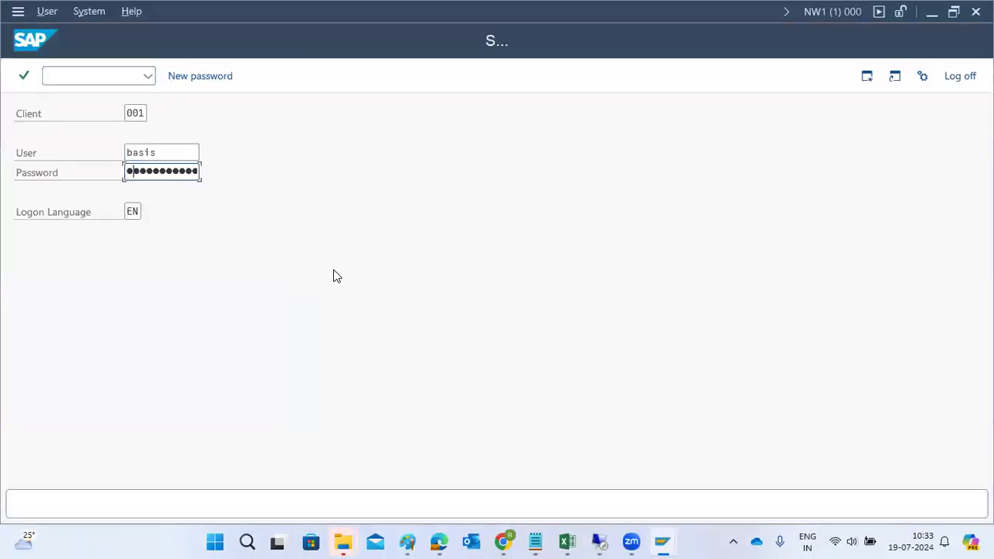
key("Return")
type("su01")
key("Return")
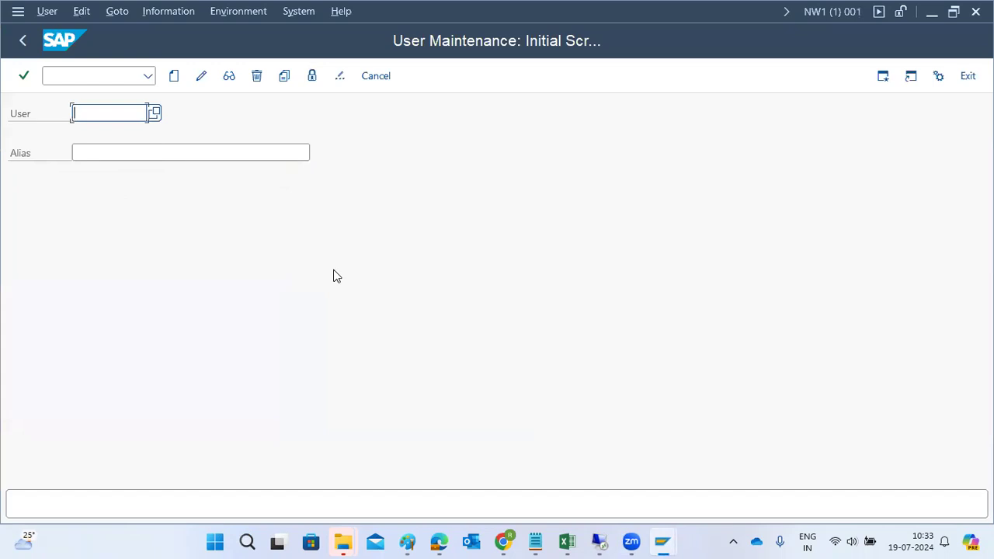
Enter the test user in SU01 and lock the account.
type("basis")
key("BackSpace")
key("BackSpace")
key("BackSpace")
key("BackSpace")
key("BackSpace")
type("ravi1")
left_click(312, 75)
left_click(505, 392)
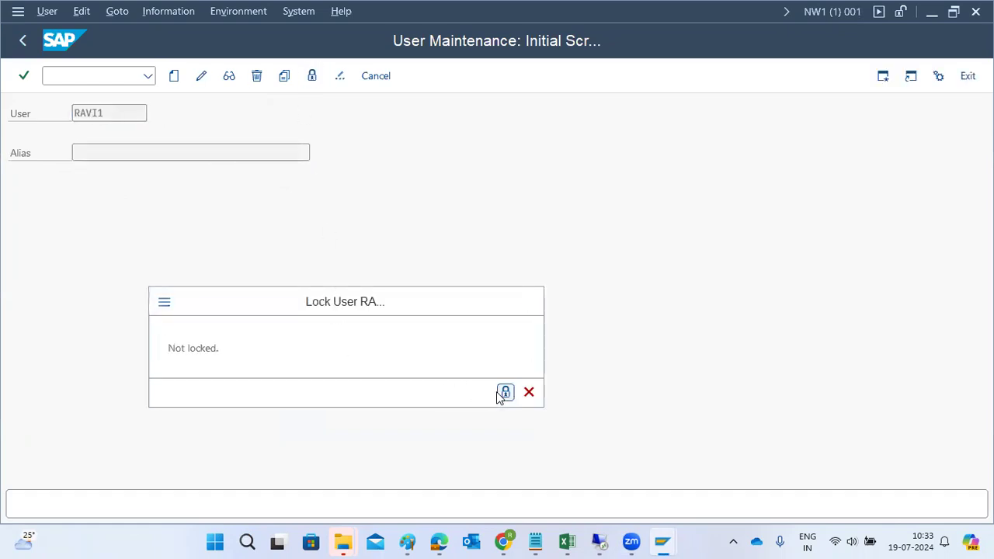
Unlock the test user's account and go back to SAP Easy Access.
left_click(312, 76)
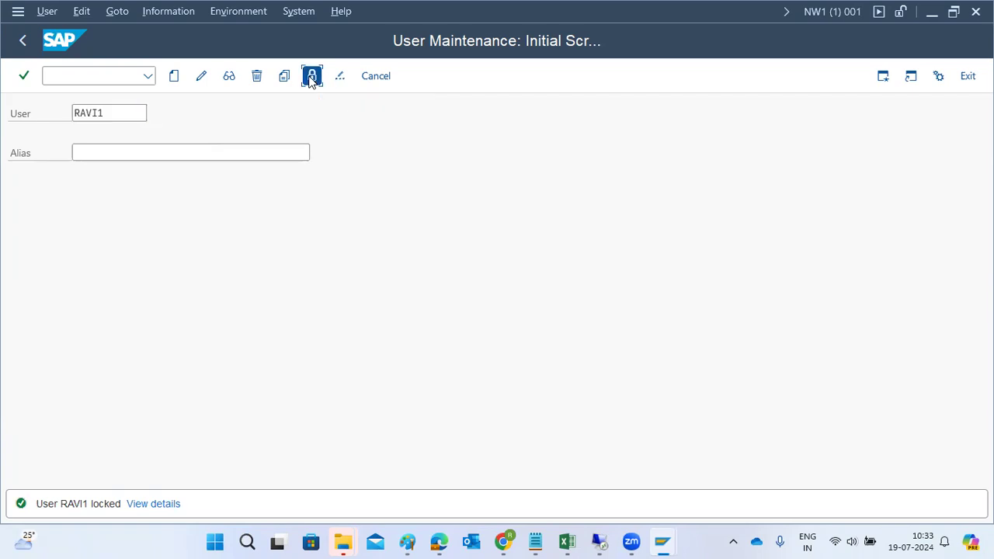
left_click(505, 393)
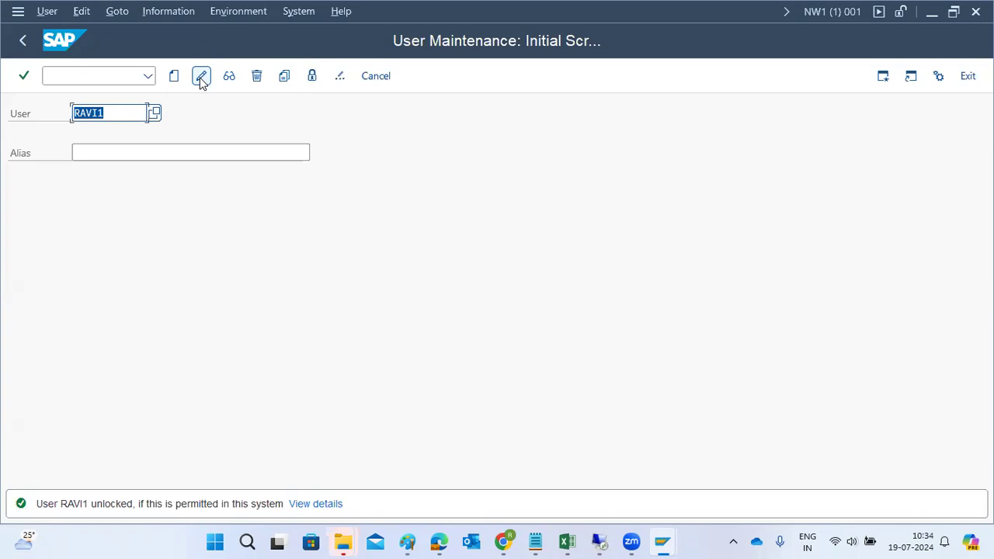
left_click(28, 44)
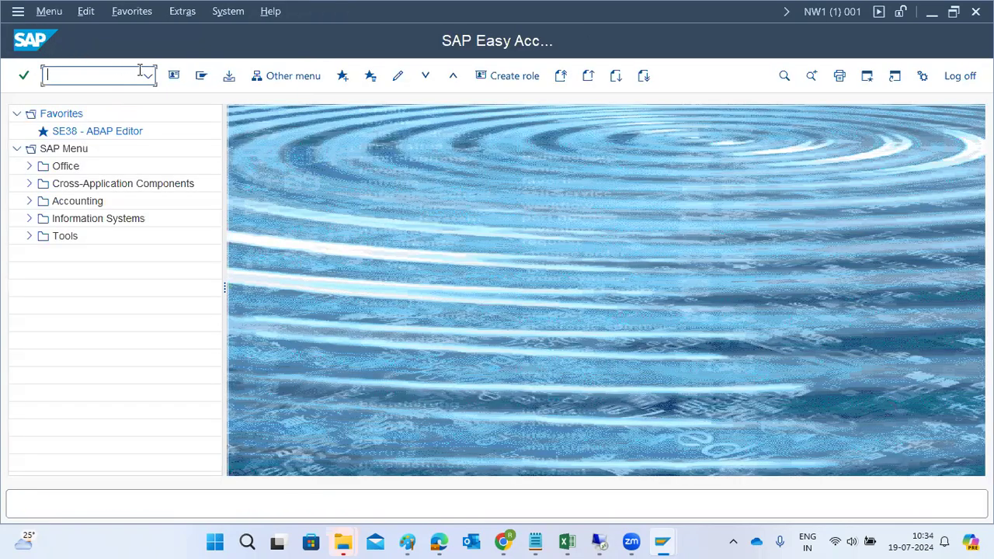